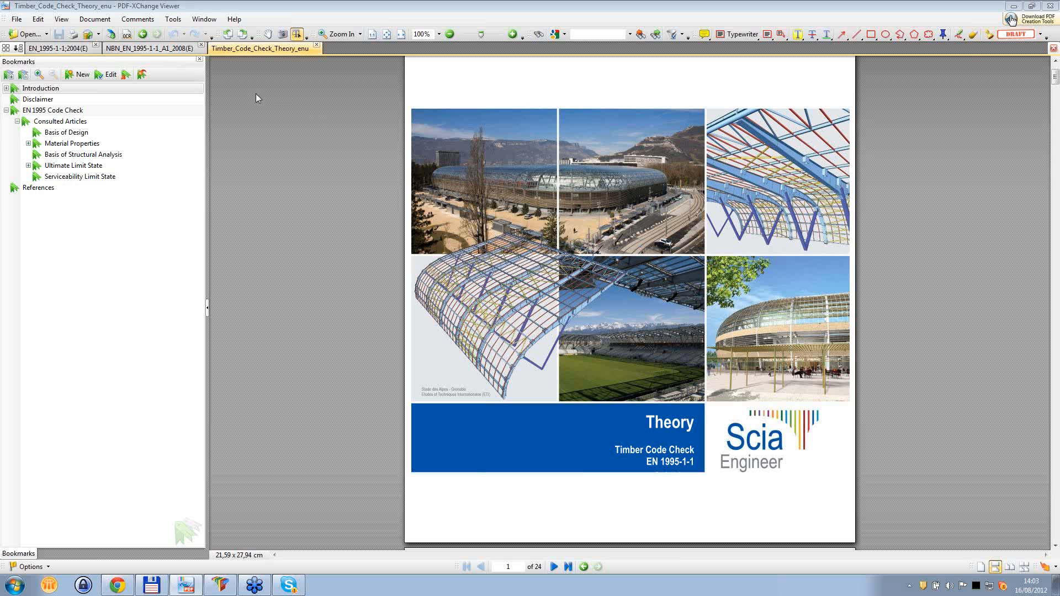
# - Open the NBN EN 1995-1-1 A1 2008 document and highlight the year and A1 amendment designations on its title page
pyautogui.click(152, 49)
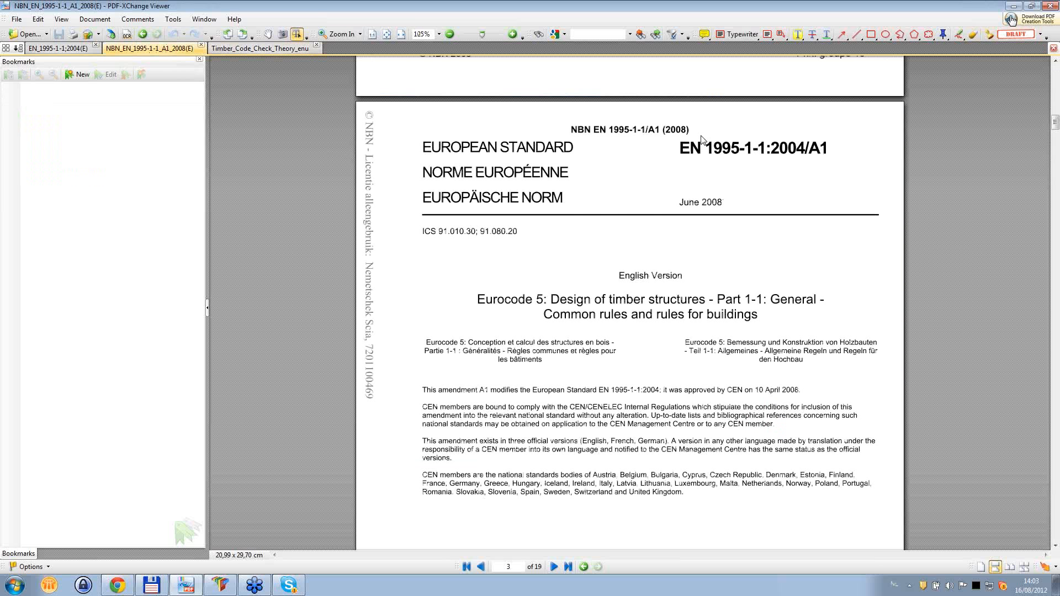
pyautogui.moveTo(771, 148); pyautogui.dragTo(806, 149)
pyautogui.moveTo(646, 130); pyautogui.dragTo(660, 131)
pyautogui.moveTo(771, 149); pyautogui.dragTo(805, 149)
pyautogui.moveTo(665, 129); pyautogui.dragTo(686, 129)
pyautogui.doubleClick(816, 148)
# - In the Timber Code Check theory manual, review the Consulted Articles table and continue to the Material Properties section
pyautogui.click(242, 49)
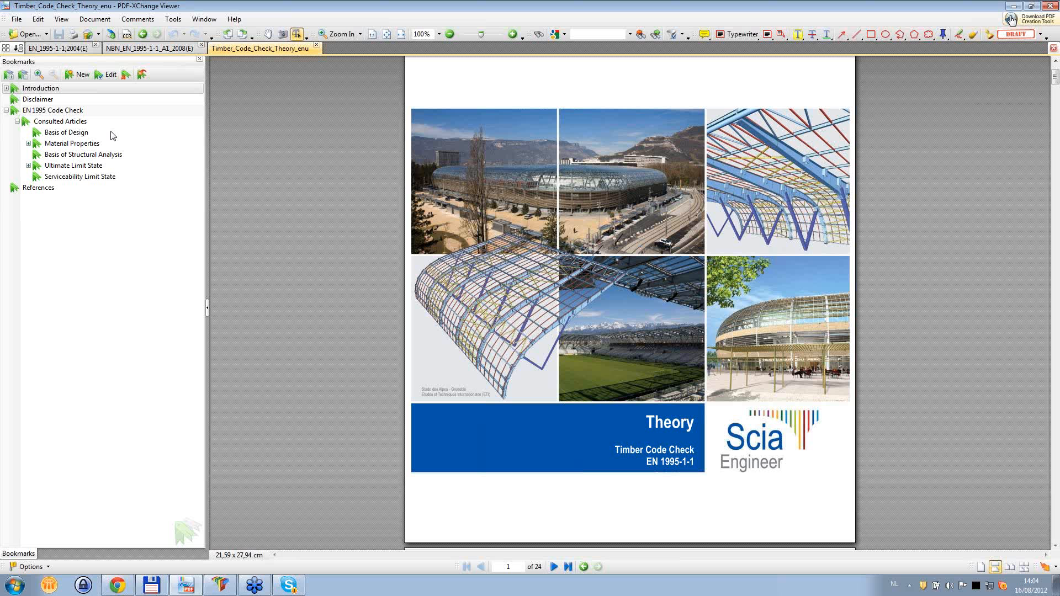
pyautogui.click(57, 122)
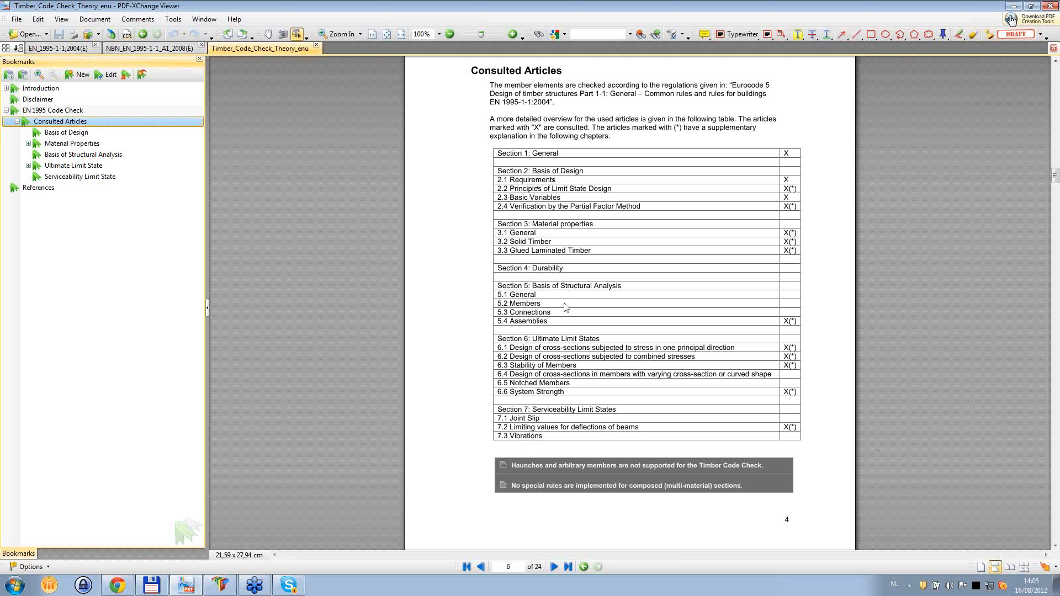
pyautogui.scroll(-3, 698, 264)
pyautogui.scroll(-5, 698, 264)
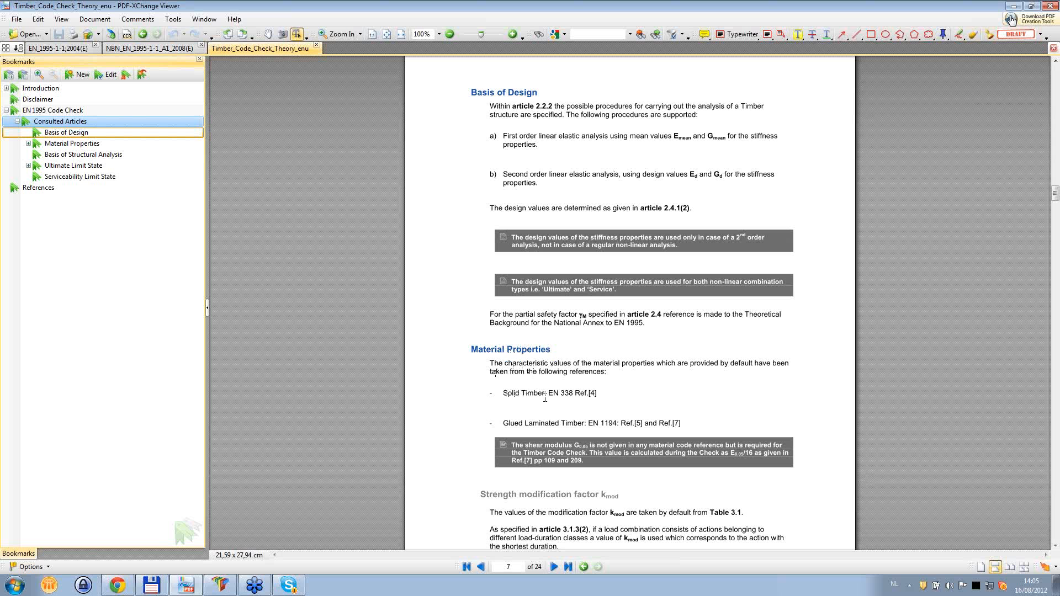
# - Highlight the EN 338 solid timber and EN 1194 glued laminated timber references under Material Properties
pyautogui.moveTo(546, 394); pyautogui.dragTo(574, 395)
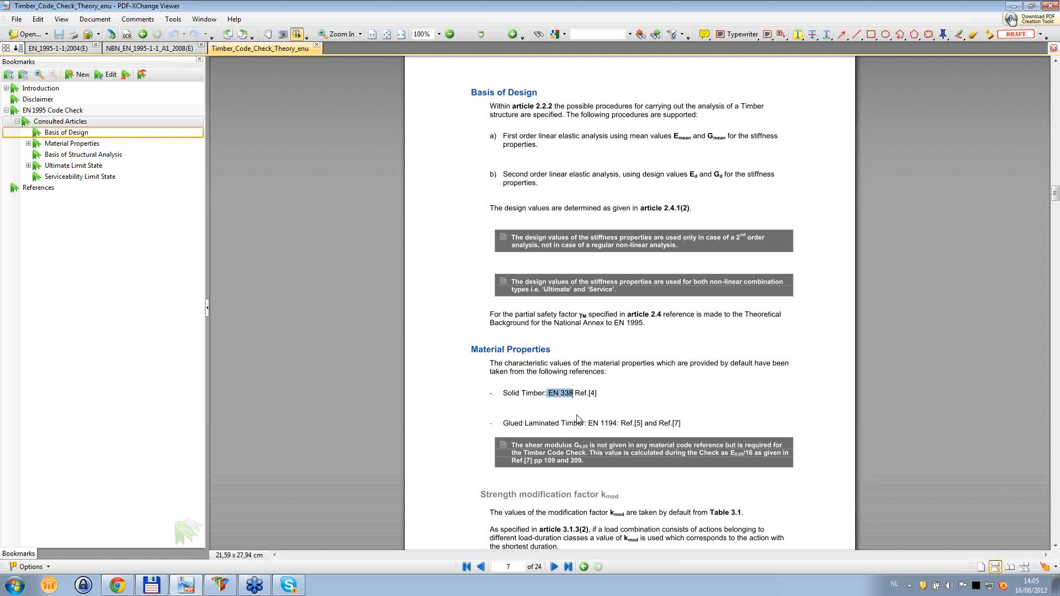
pyautogui.click(590, 423)
pyautogui.moveTo(588, 424); pyautogui.dragTo(617, 423)
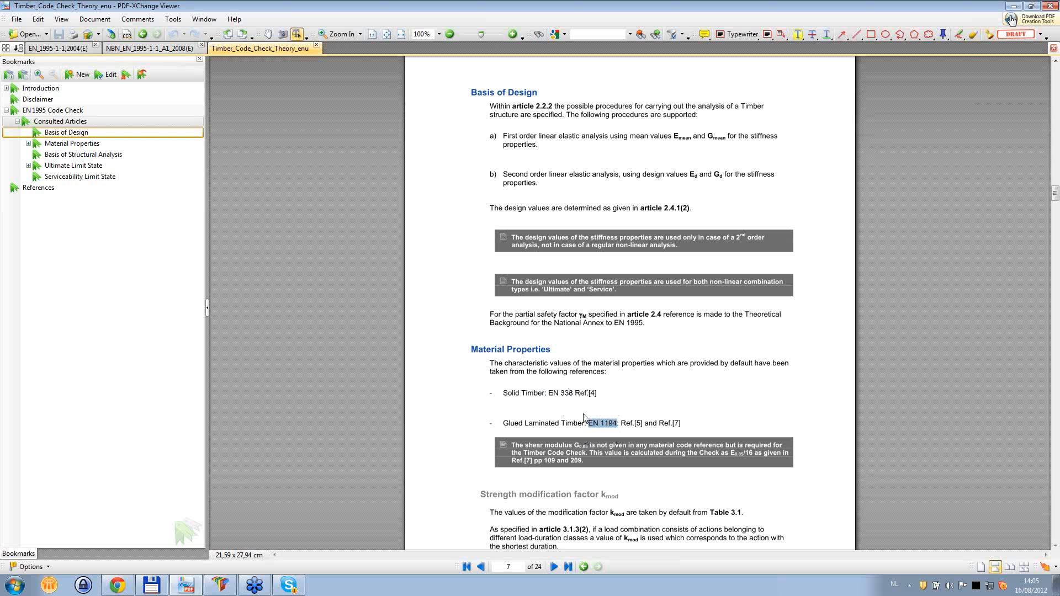
pyautogui.moveTo(550, 393); pyautogui.dragTo(574, 393)
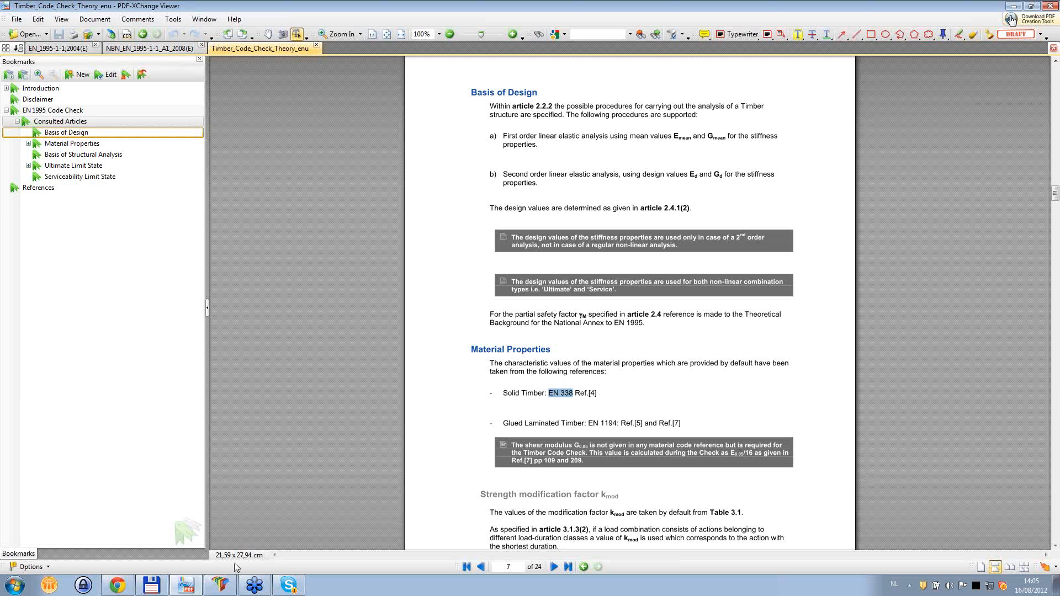
# - Switch to Scia Engineer, open the timber material library from the project data and display material D18
pyautogui.click(222, 585)
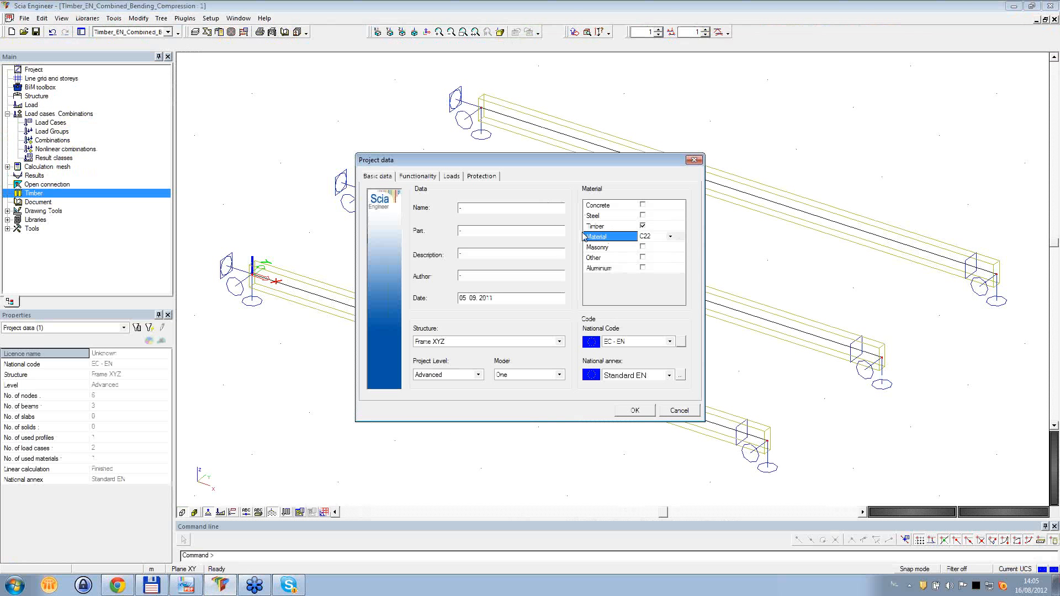
pyautogui.click(680, 237)
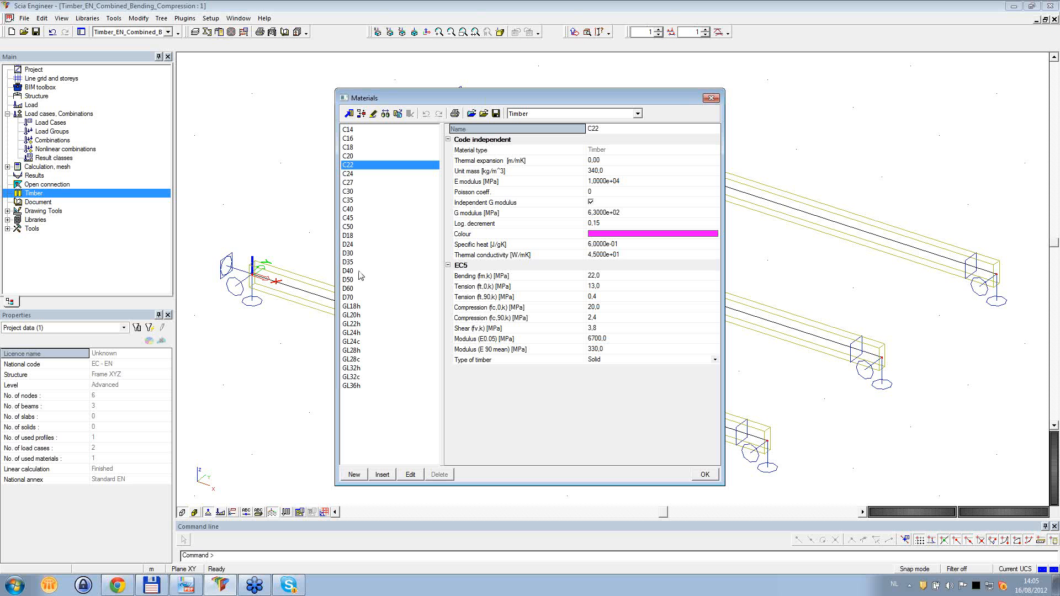
pyautogui.click(351, 236)
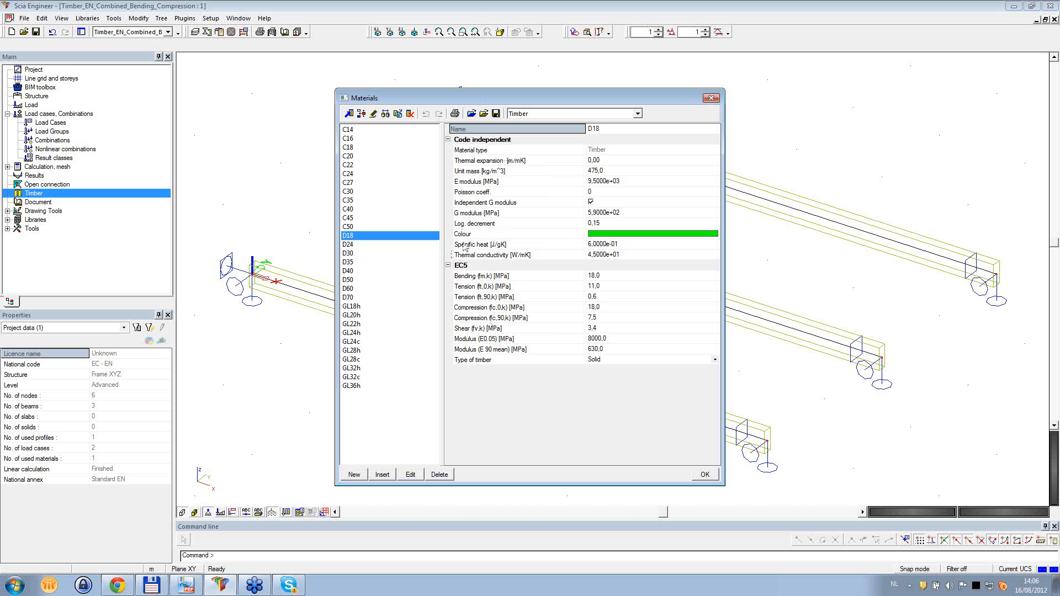
# - Examine D18's stiffness properties: E modulus, G modulus, E0.05 modulus and E 90 mean modulus
pyautogui.click(474, 182)
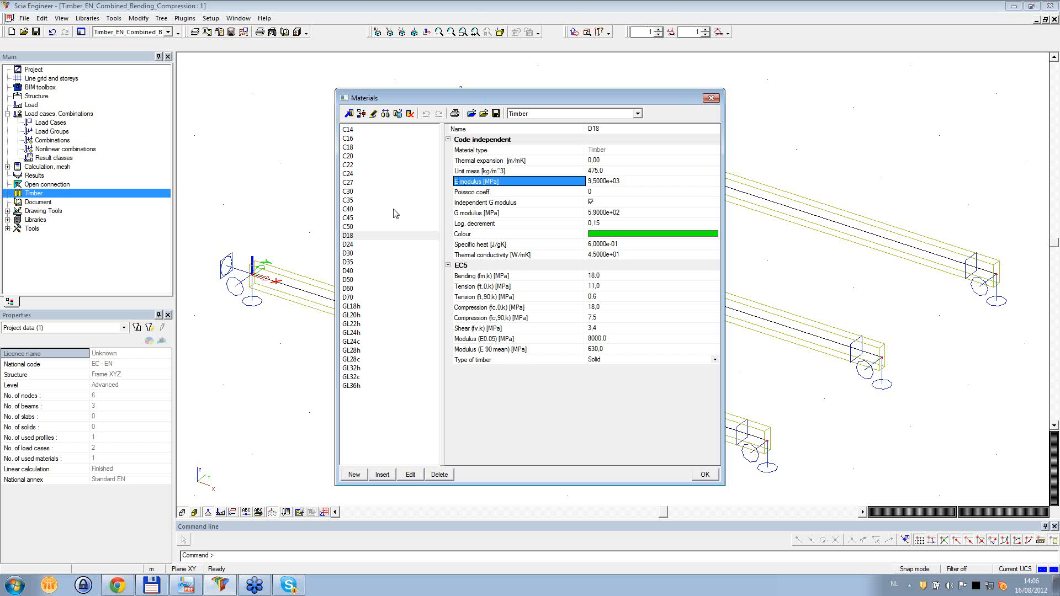
pyautogui.click(468, 214)
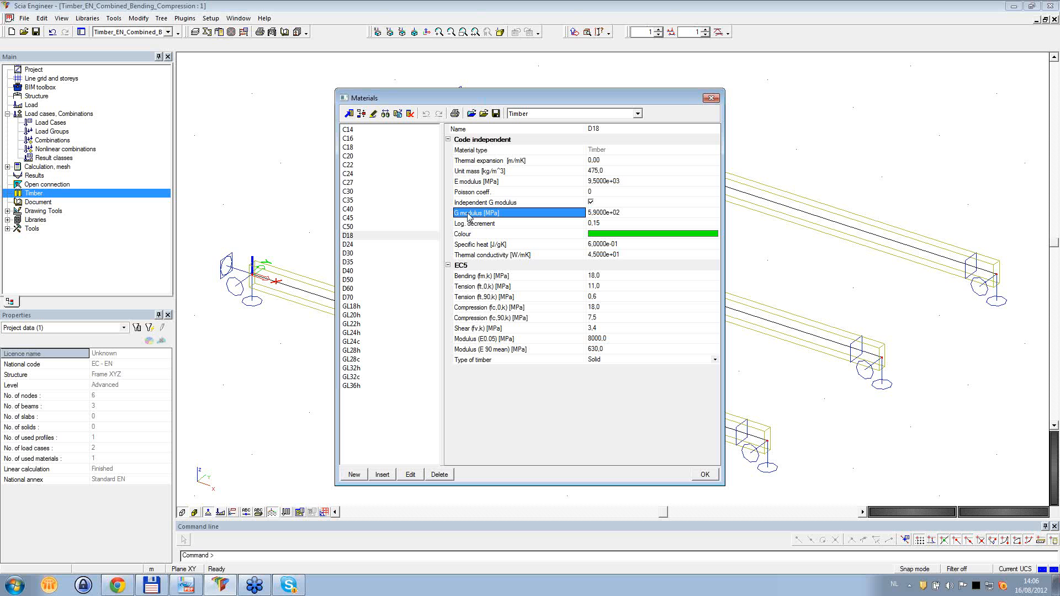
pyautogui.click(475, 341)
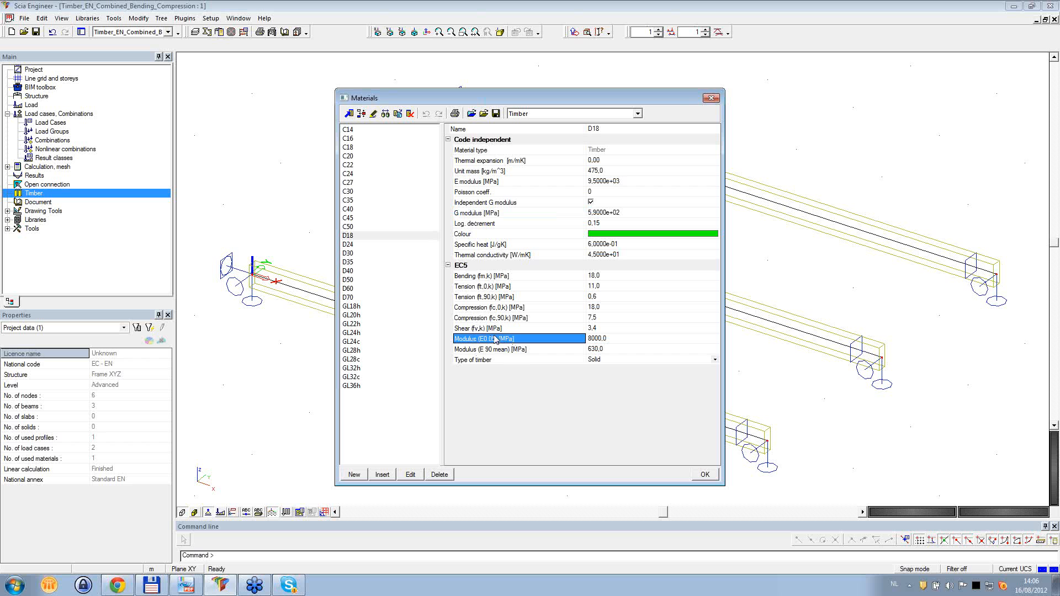
pyautogui.click(494, 350)
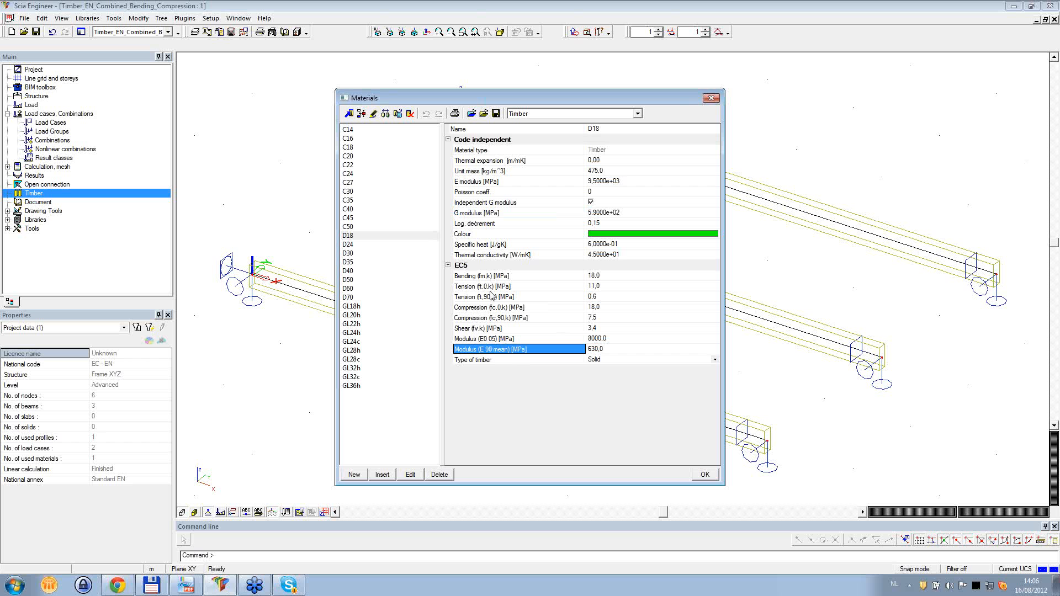
# - Examine D18's EC5 characteristic strengths for bending, tension and compression, both parallel and perpendicular to the grain
pyautogui.click(474, 277)
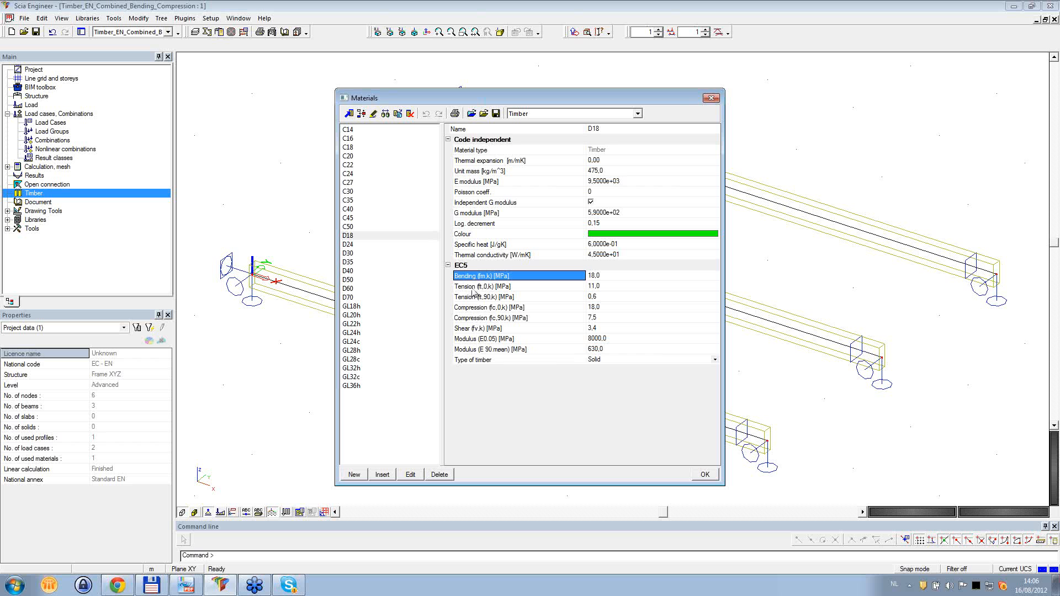
pyautogui.click(473, 288)
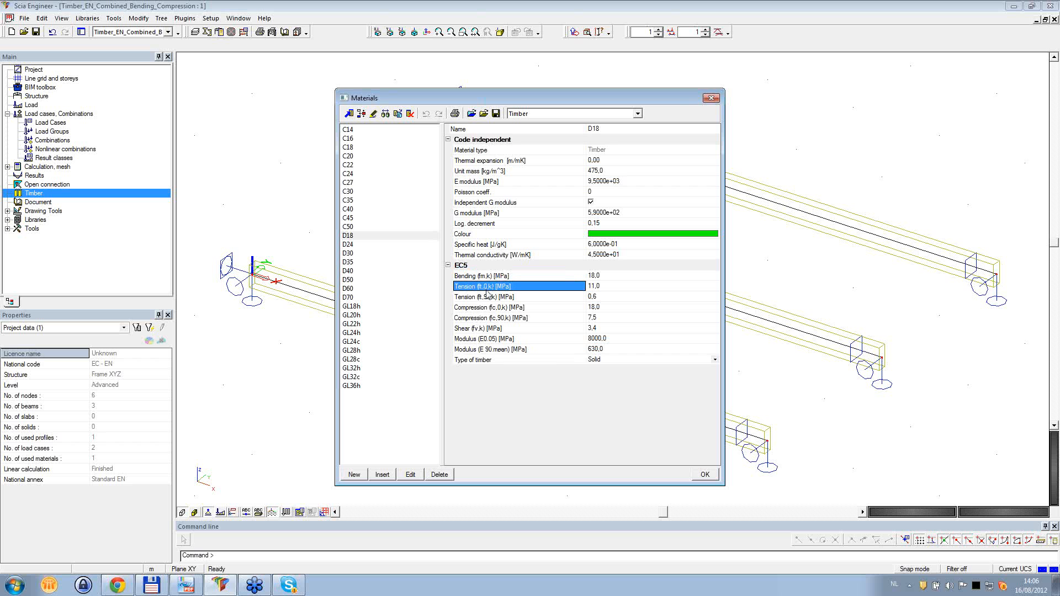
pyautogui.click(489, 298)
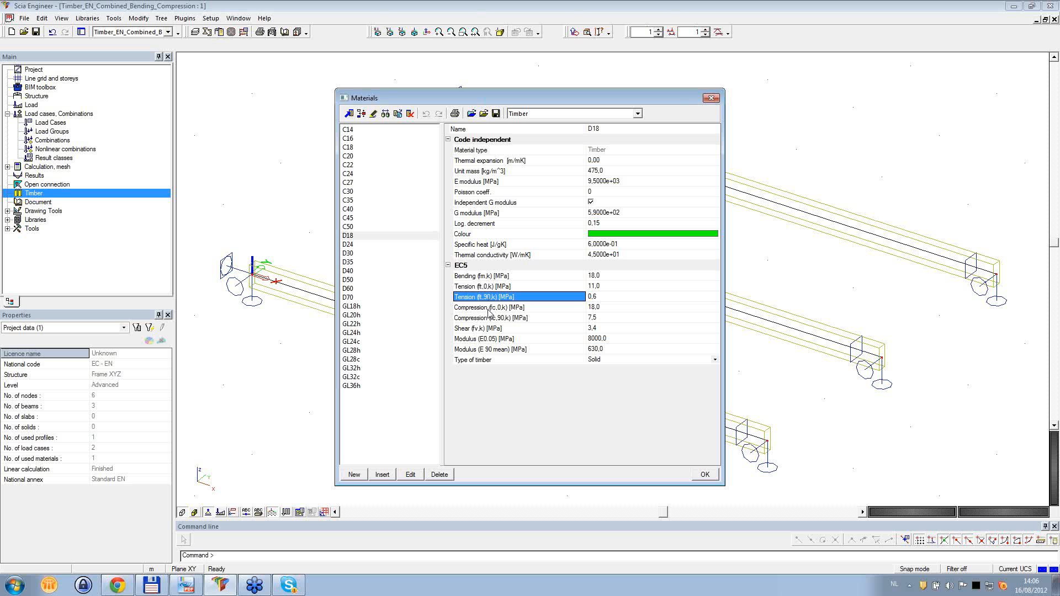
pyautogui.click(484, 309)
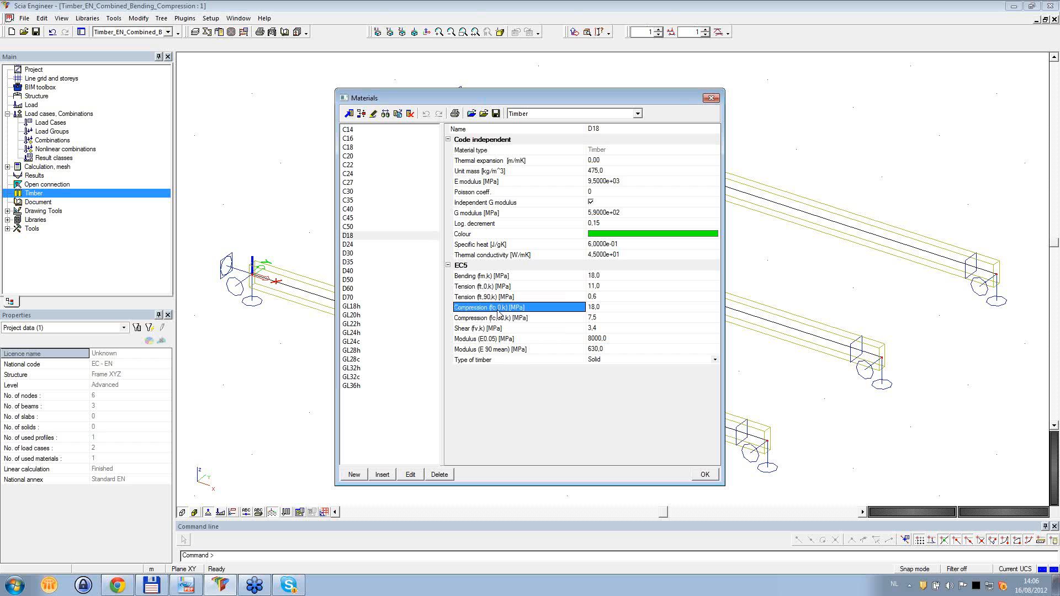
pyautogui.click(496, 319)
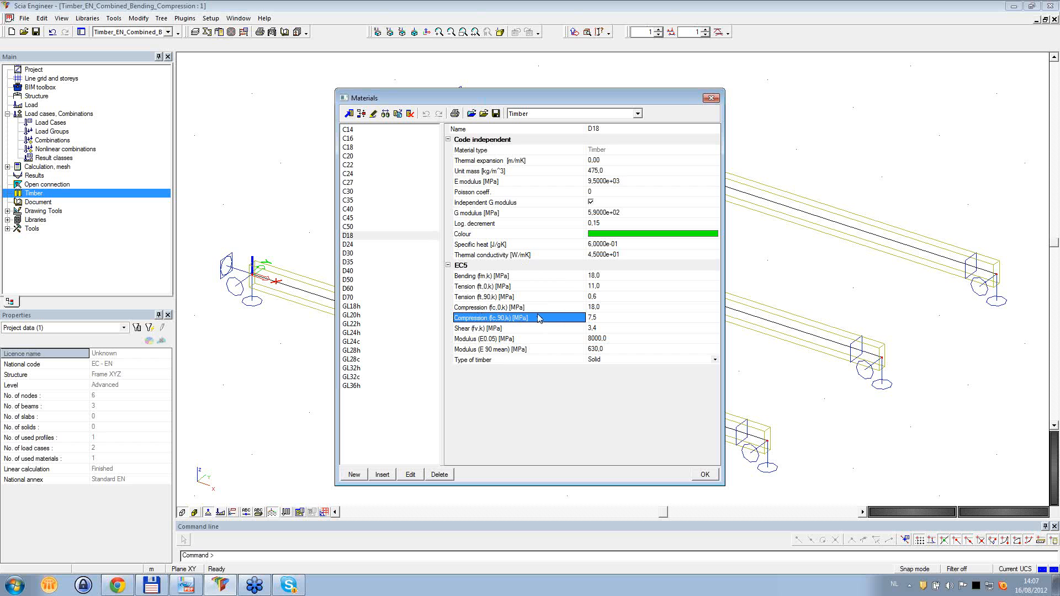
# - Inspect the available timber type options for D18 without changing the type, and close the material library
pyautogui.click(483, 362)
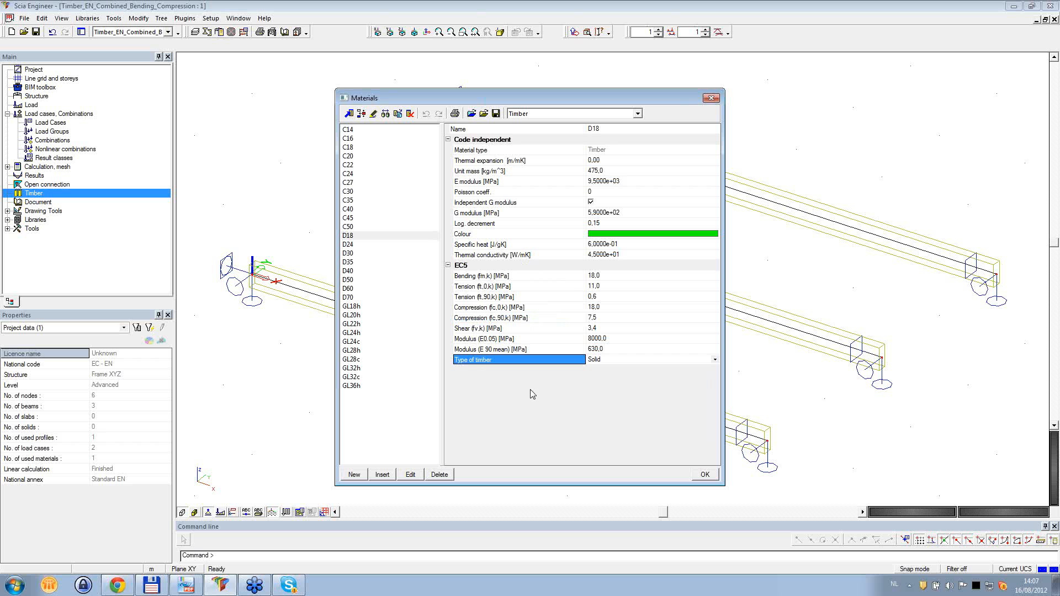
pyautogui.click(717, 359)
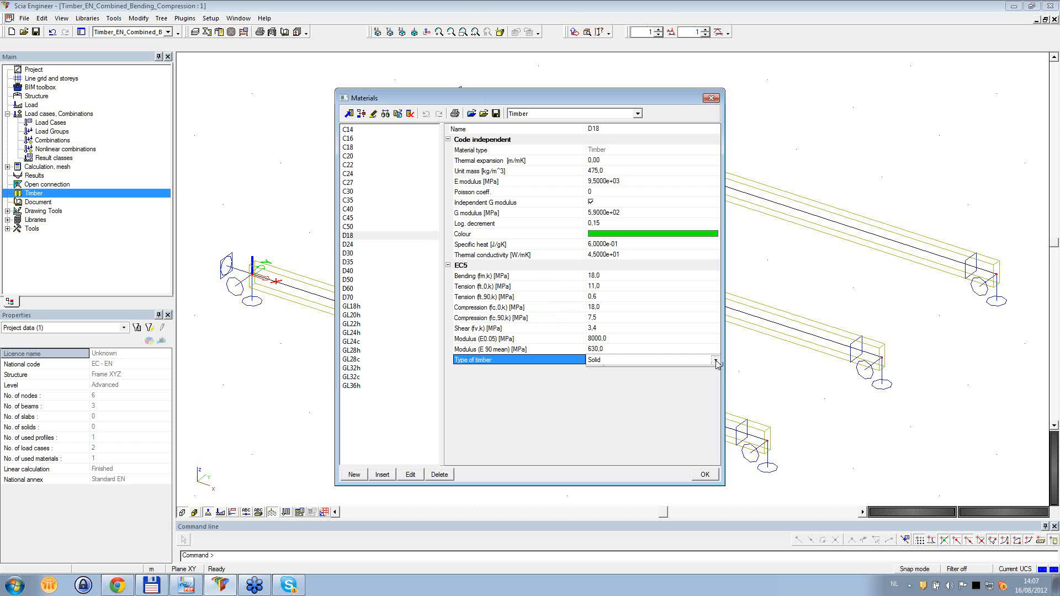
pyautogui.click(716, 360)
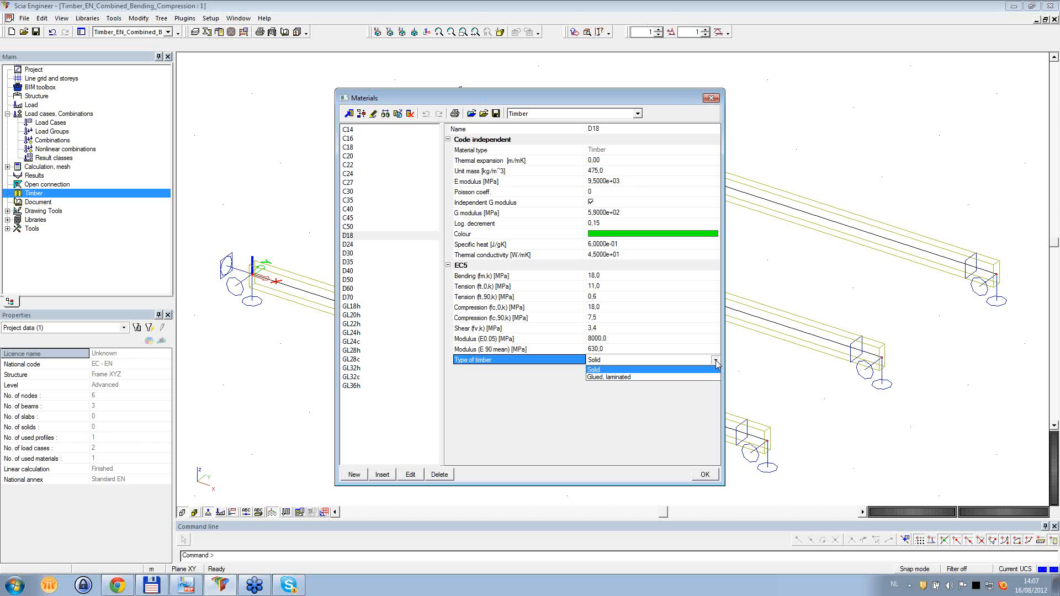
pyautogui.click(715, 360)
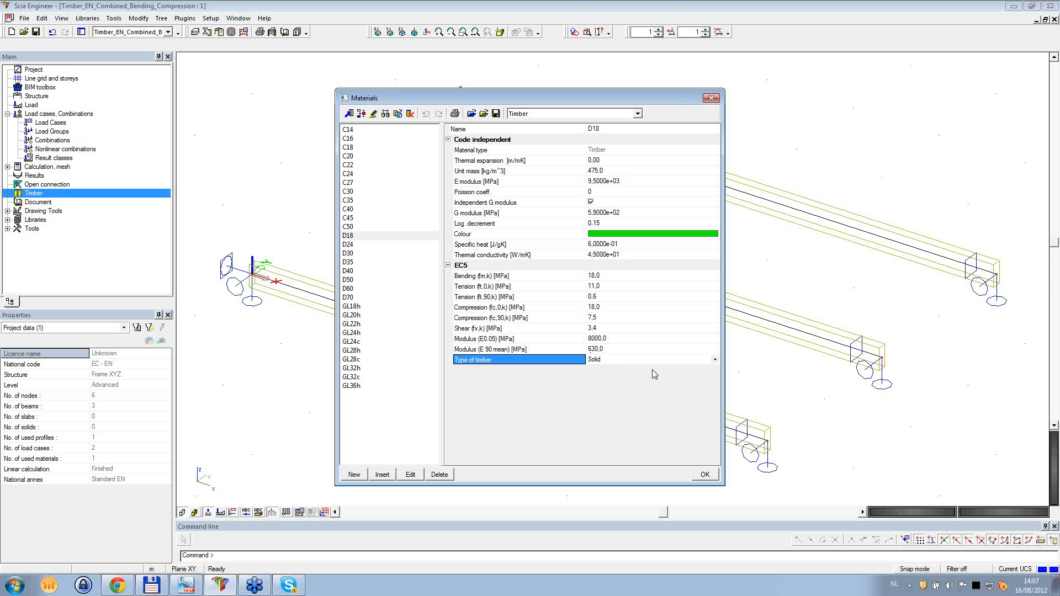
pyautogui.click(715, 360)
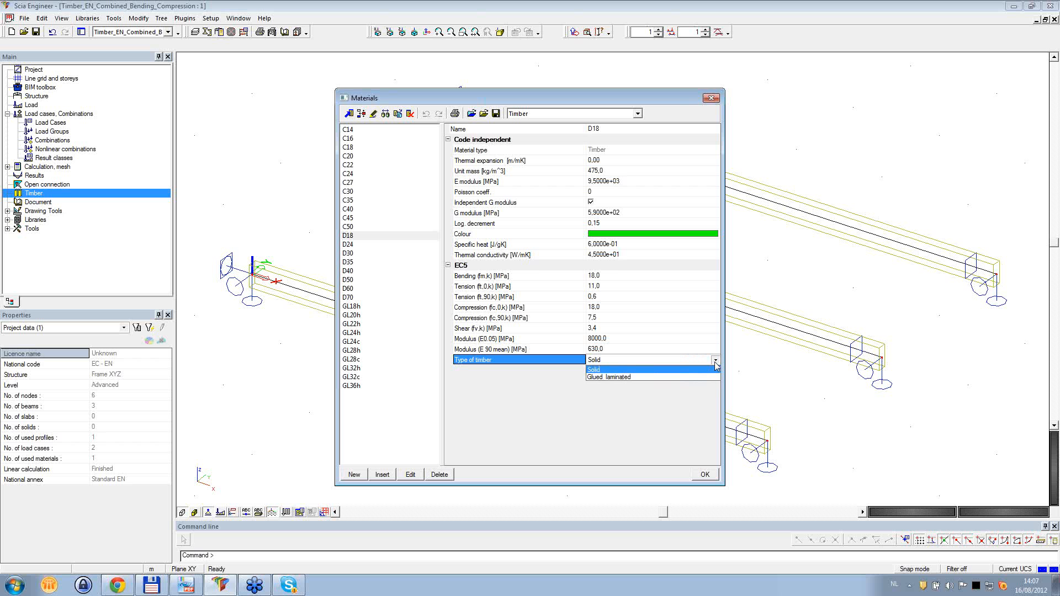
pyautogui.click(714, 362)
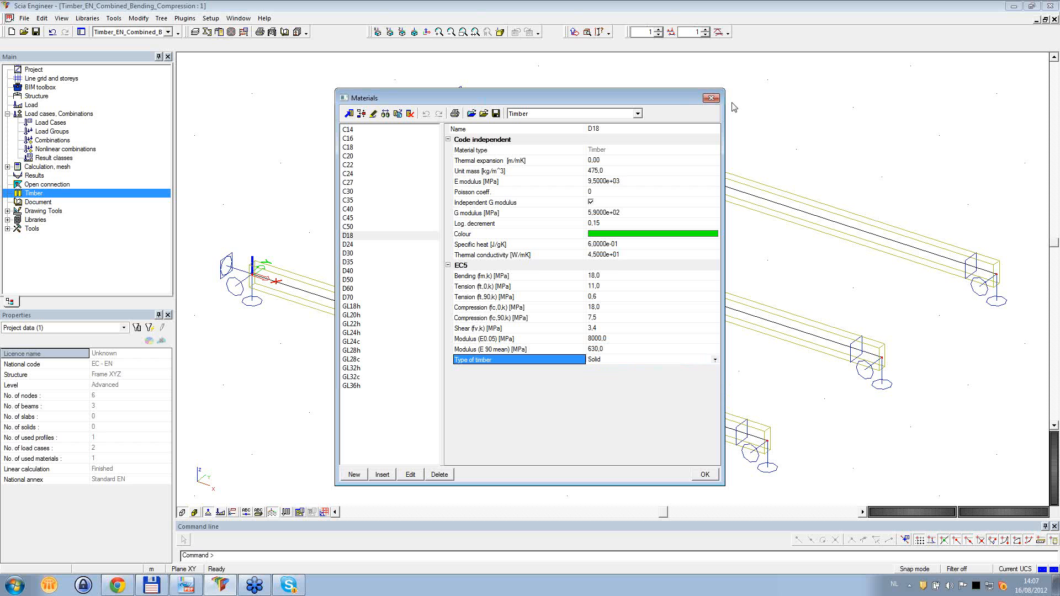
pyautogui.click(711, 99)
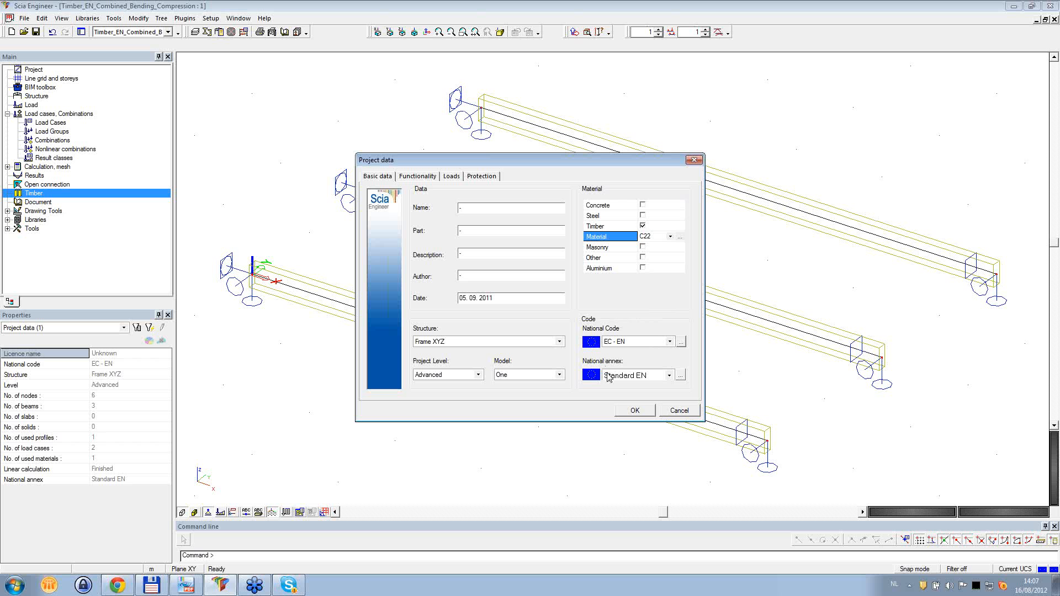
# - Open the EN 1995-1-1 timber design parameters of the Standard EN national annex
pyautogui.click(681, 377)
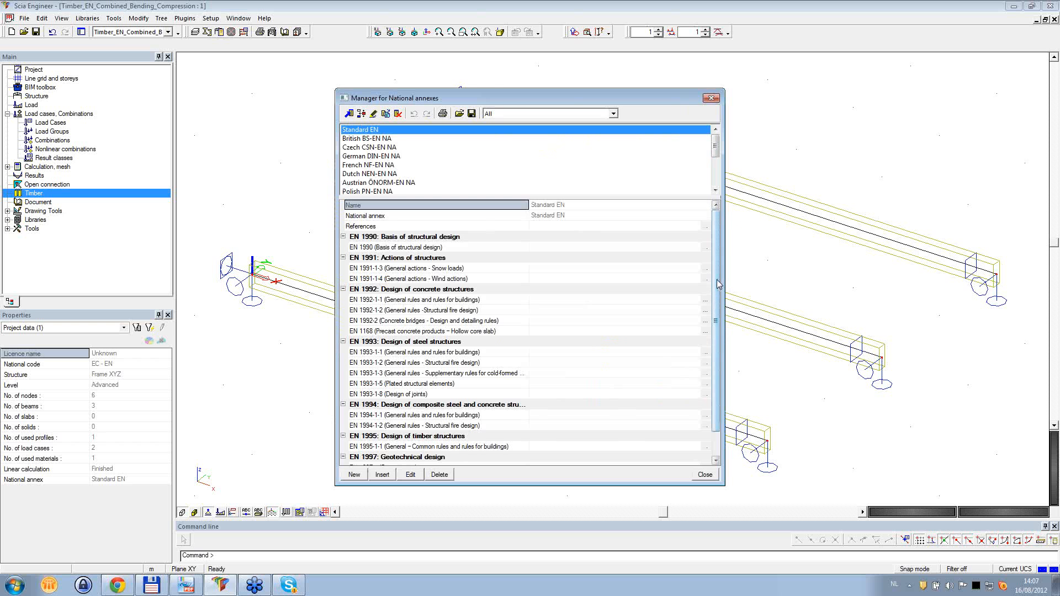
pyautogui.scroll(-3, 590, 345)
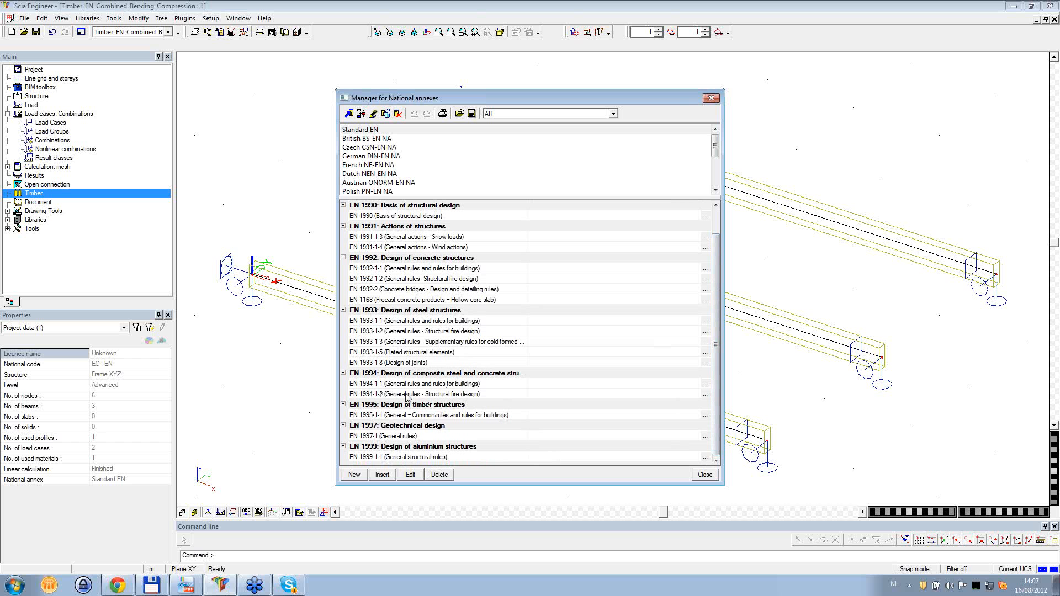
pyautogui.click(706, 417)
pyautogui.click(705, 417)
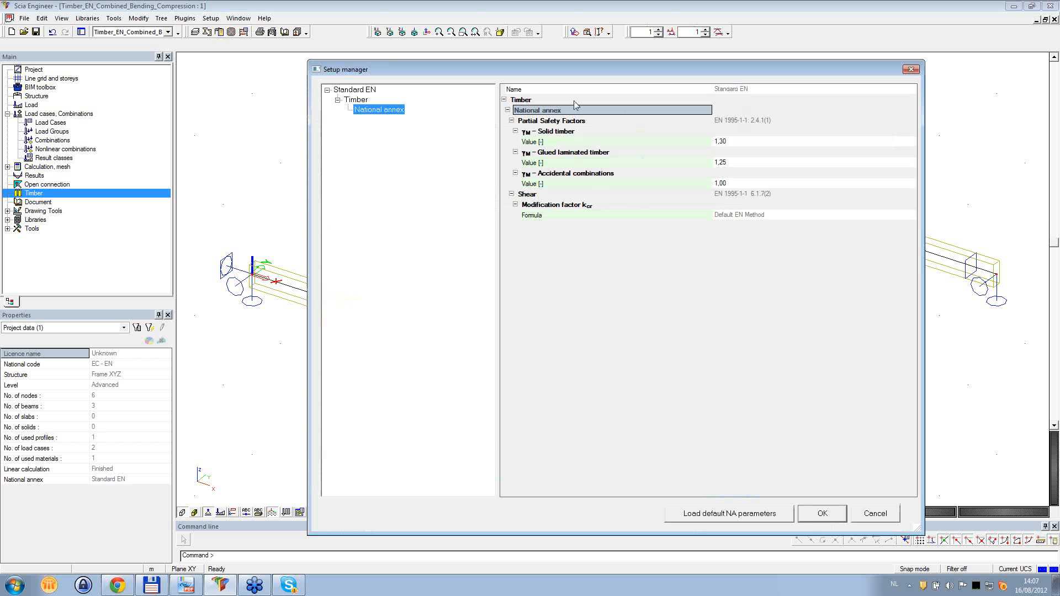
# - Review the partial safety factors for solid timber, glued laminated timber and accidental combinations plus the kcr formula, and close the annex setup
pyautogui.click(577, 143)
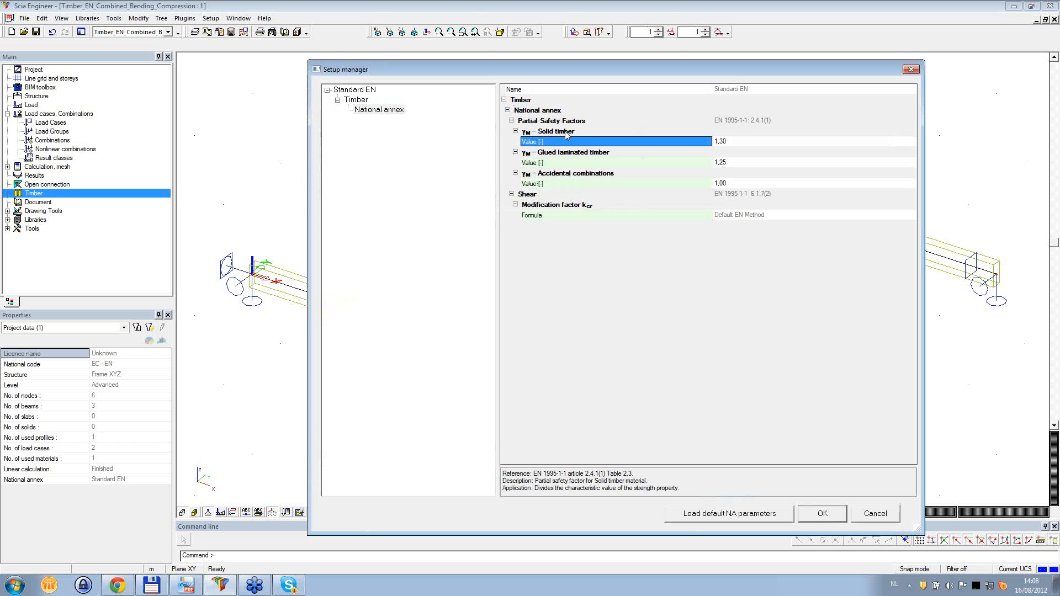
pyautogui.click(563, 163)
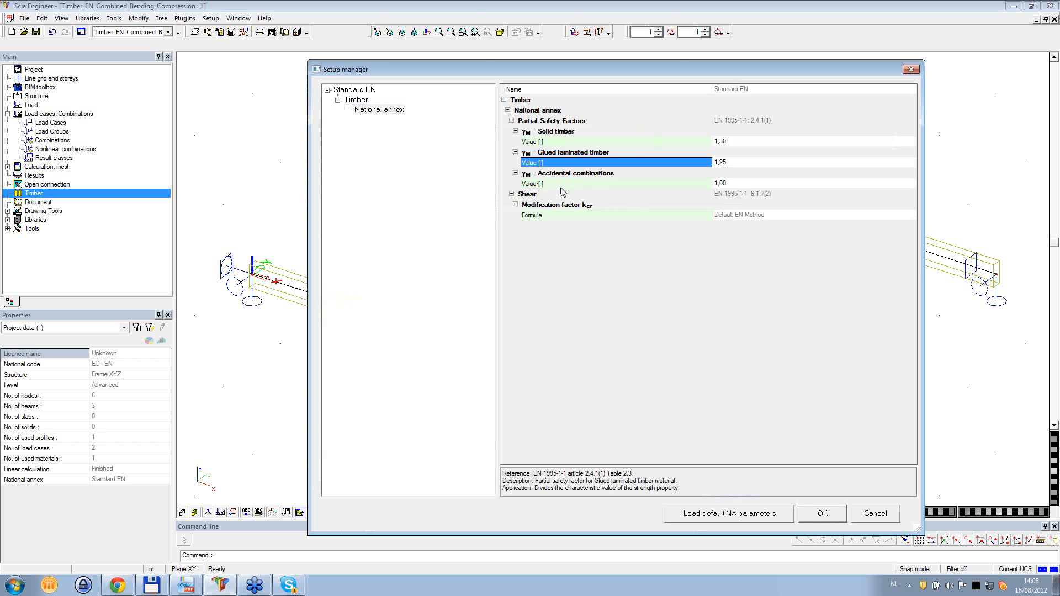
pyautogui.click(561, 187)
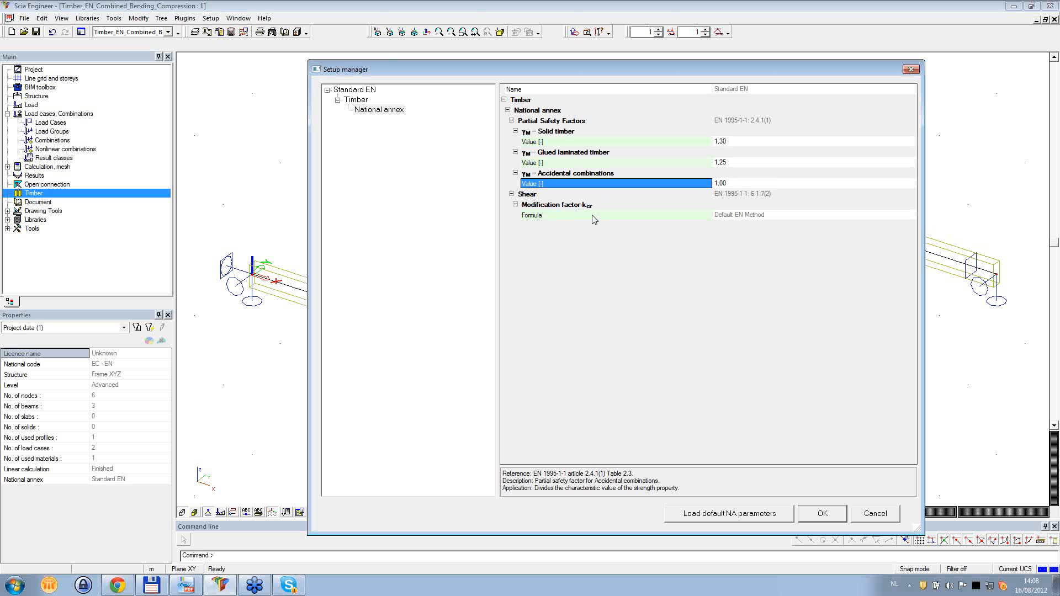
pyautogui.click(592, 216)
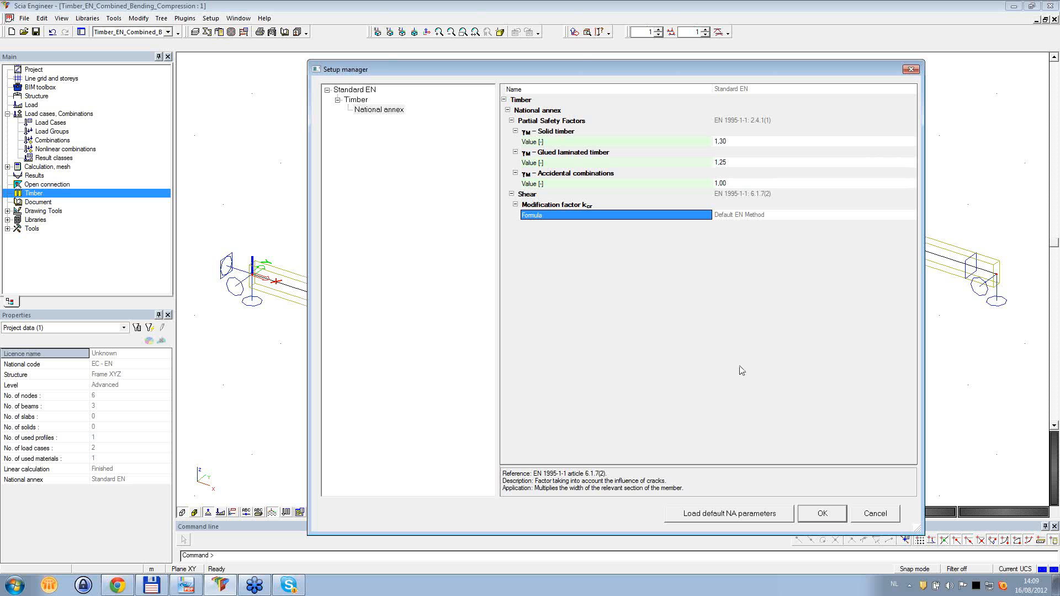
pyautogui.click(840, 517)
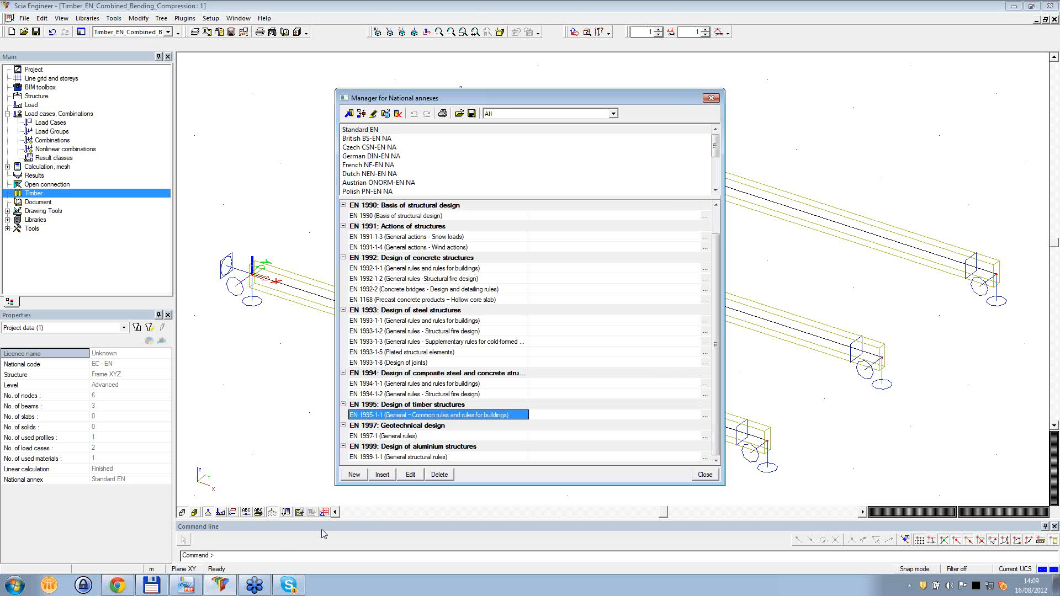
# - Switch to the timber theory manual and review the first order and second order linear elastic analysis procedures with their stiffness values
pyautogui.click(192, 588)
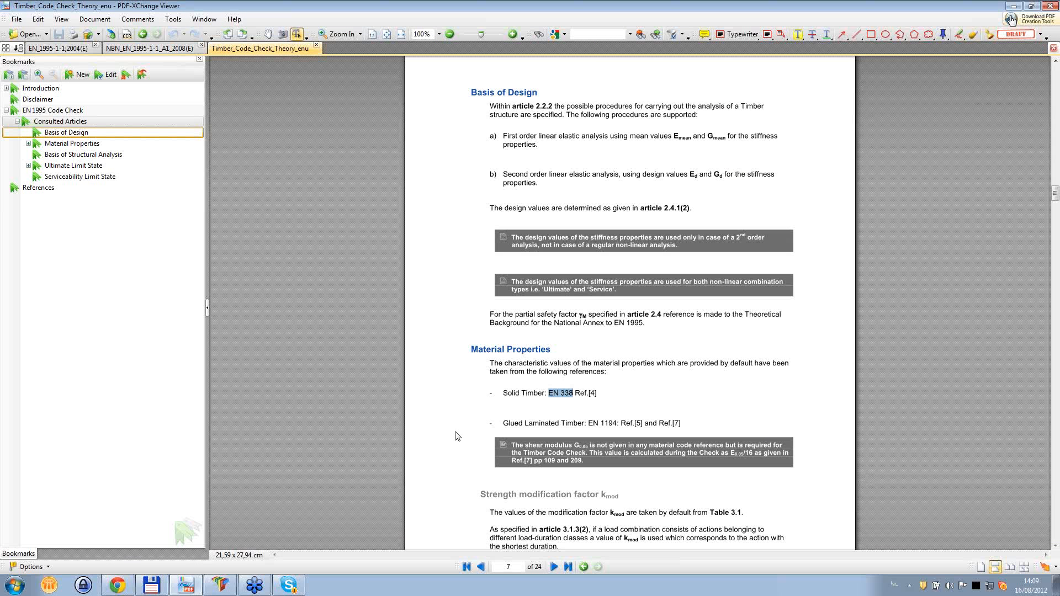
pyautogui.moveTo(503, 136); pyautogui.dragTo(573, 138)
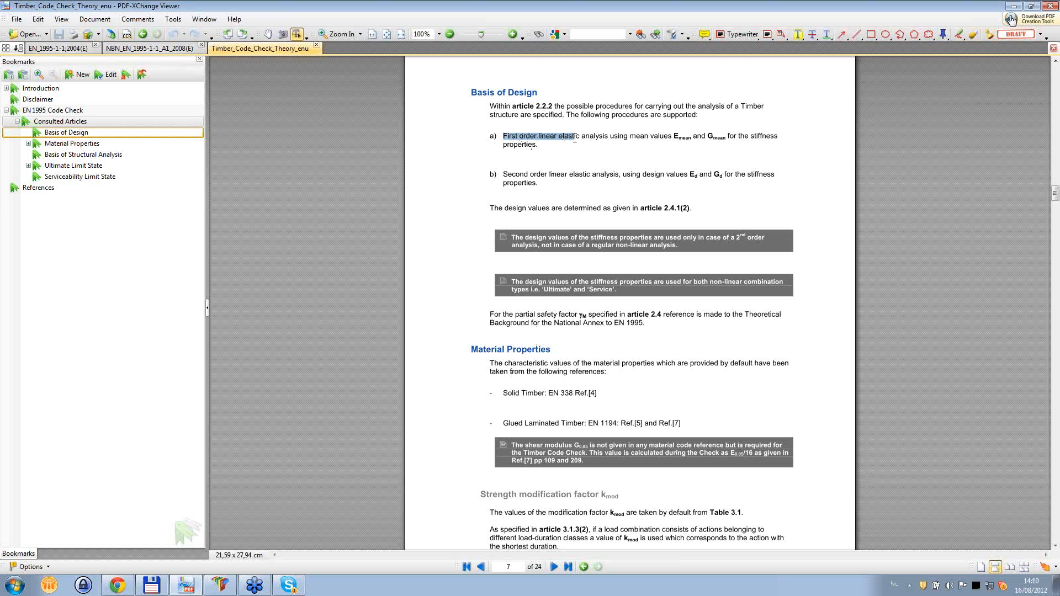
pyautogui.click(673, 136)
pyautogui.moveTo(686, 135); pyautogui.dragTo(692, 135)
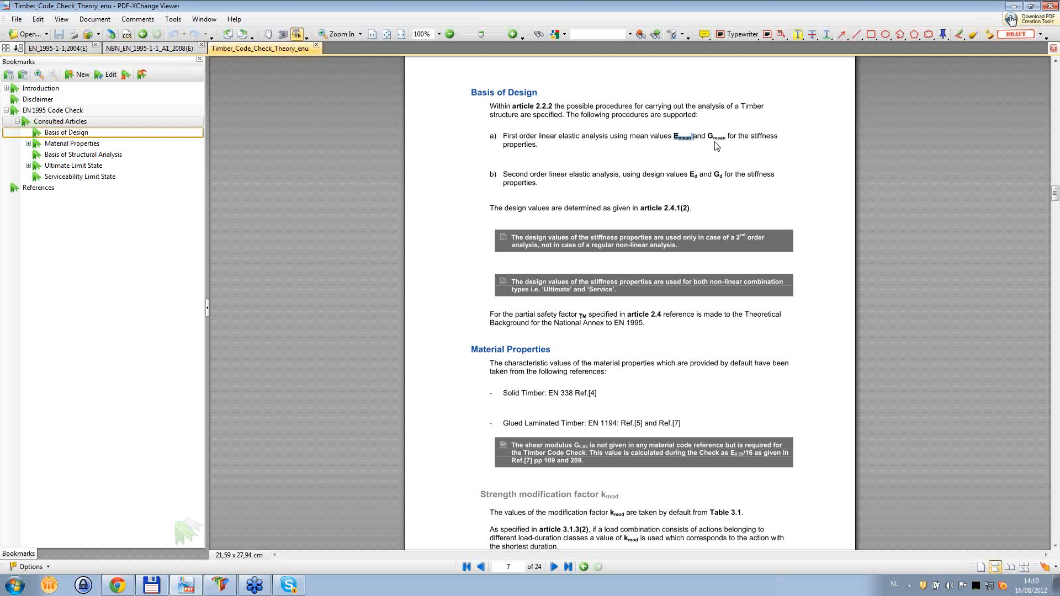
pyautogui.moveTo(502, 173); pyautogui.dragTo(547, 174)
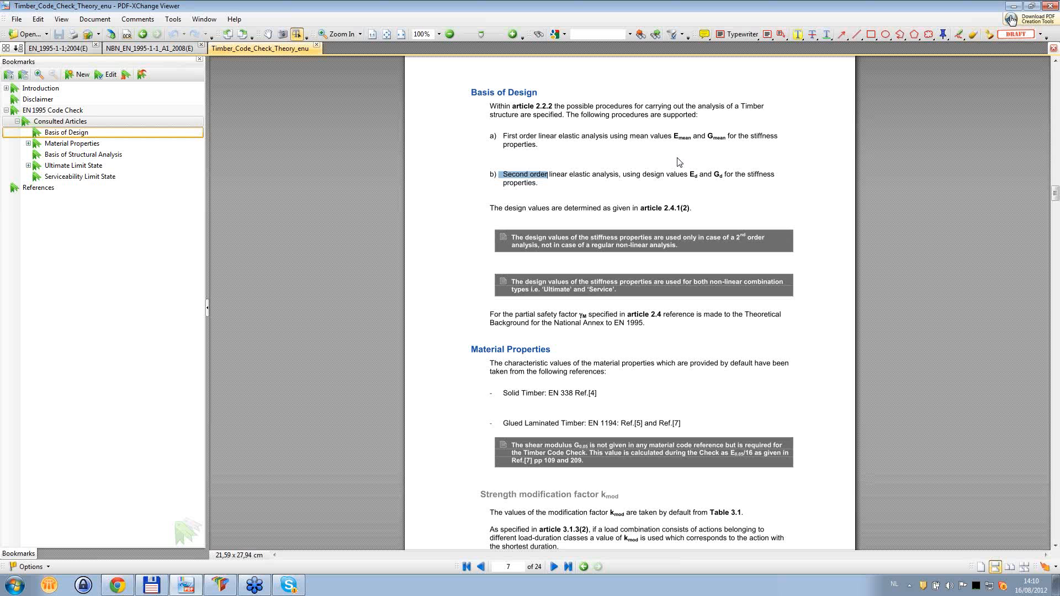
pyautogui.click(560, 174)
pyautogui.moveTo(504, 174); pyautogui.dragTo(618, 178)
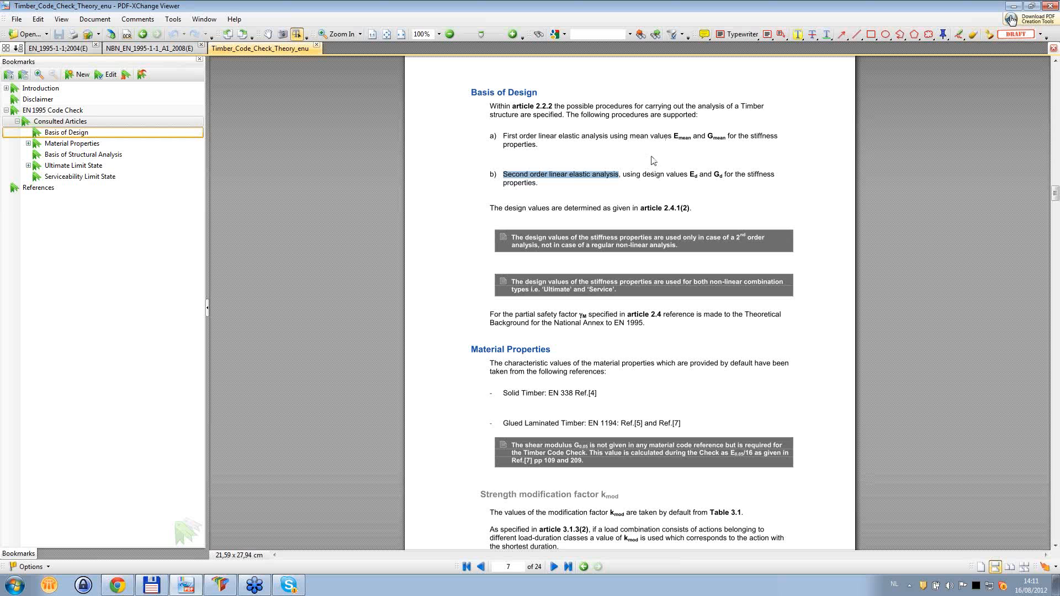
# - Return to Scia Engineer, close the national annex manager, inspect the project's nonlinearity functionality and close the project data
pyautogui.click(222, 589)
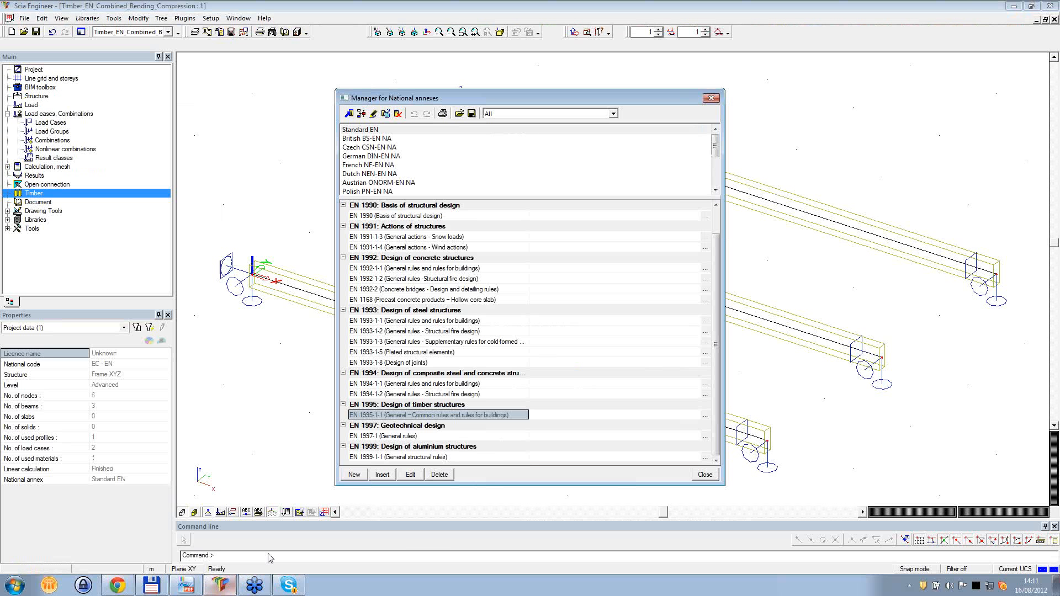
pyautogui.click(713, 110)
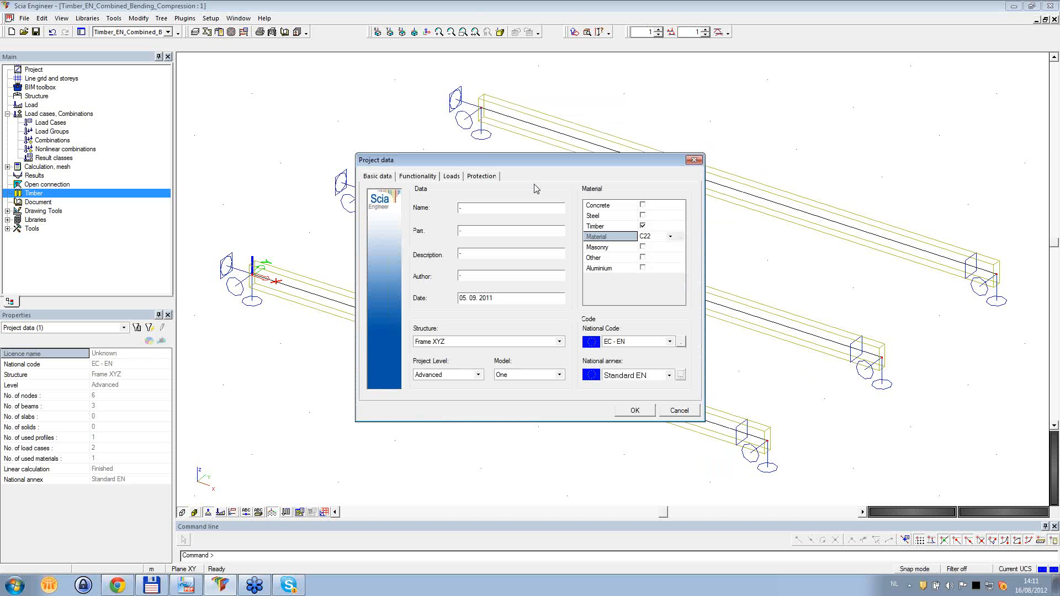
pyautogui.click(418, 177)
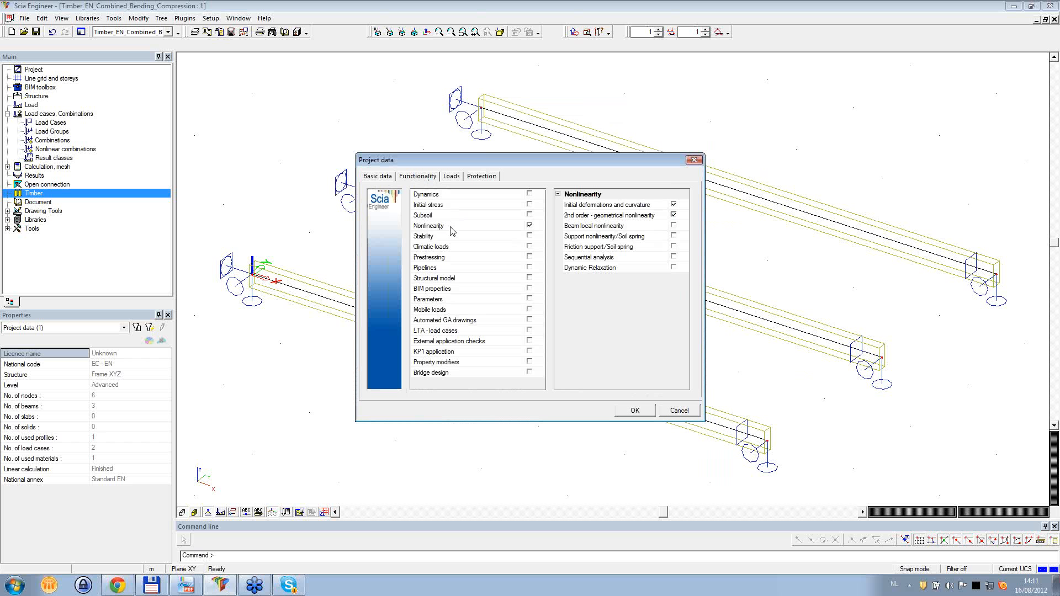
pyautogui.click(694, 160)
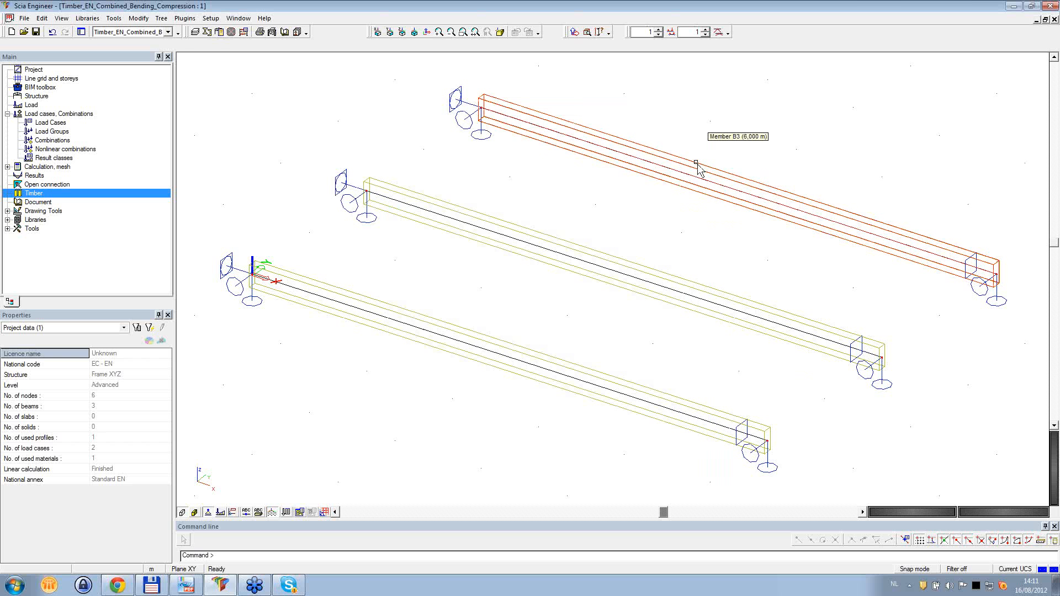
# - Open the initial deformations library and inspect the available type options for IDef1 without changing the type
pyautogui.click(88, 18)
pyautogui.click(88, 18)
pyautogui.click(88, 19)
pyautogui.moveTo(108, 92)
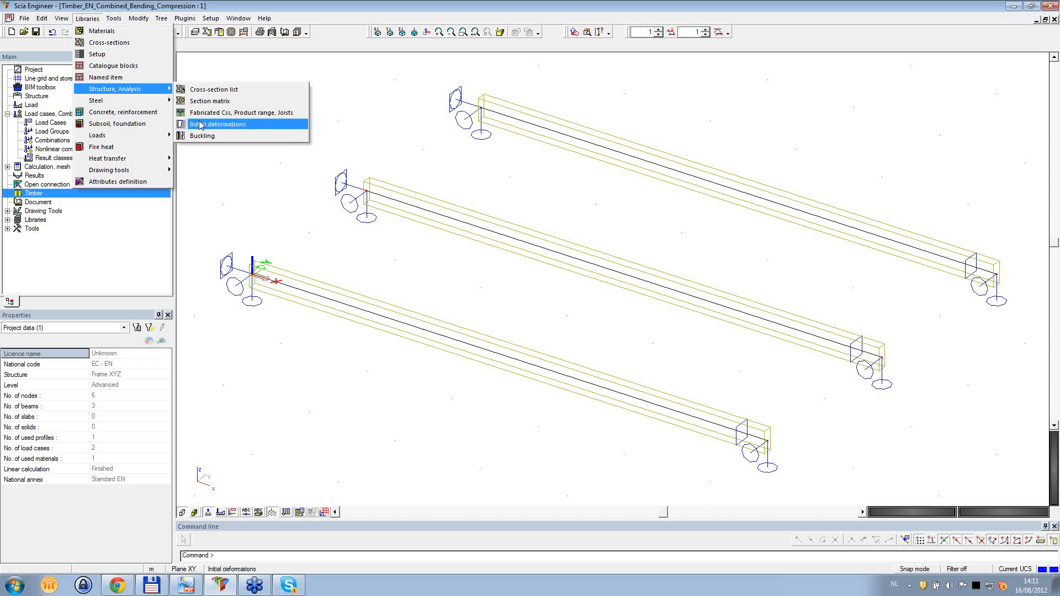
pyautogui.press('Escape')
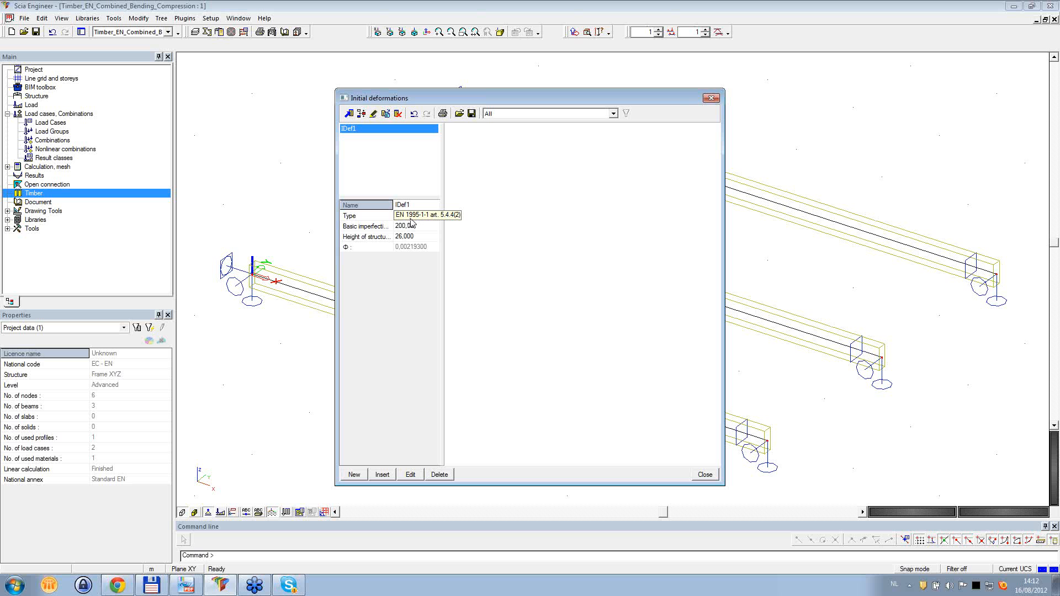
pyautogui.click(439, 219)
pyautogui.click(438, 218)
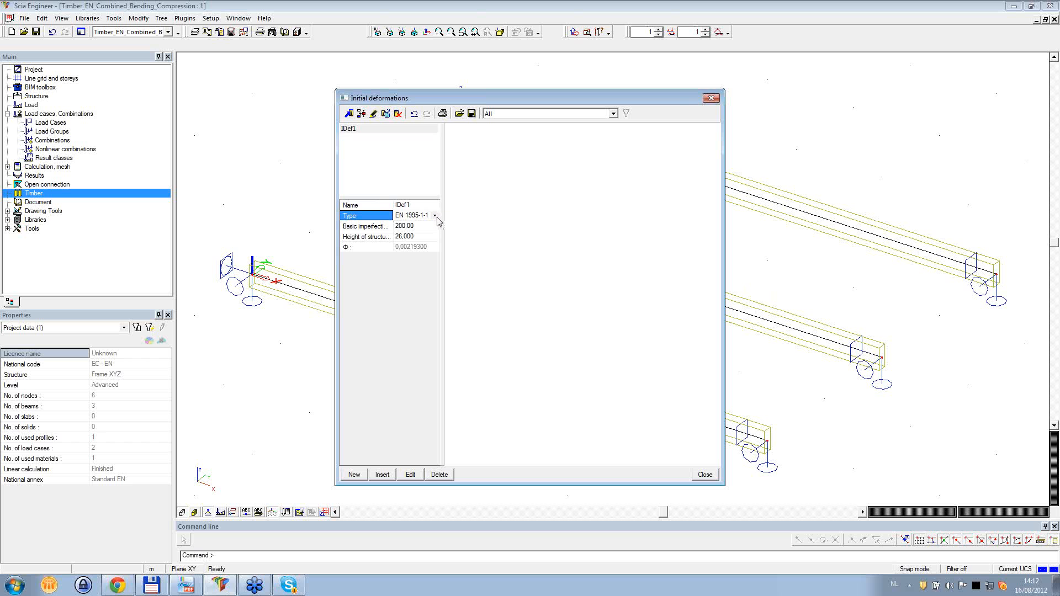
pyautogui.click(435, 216)
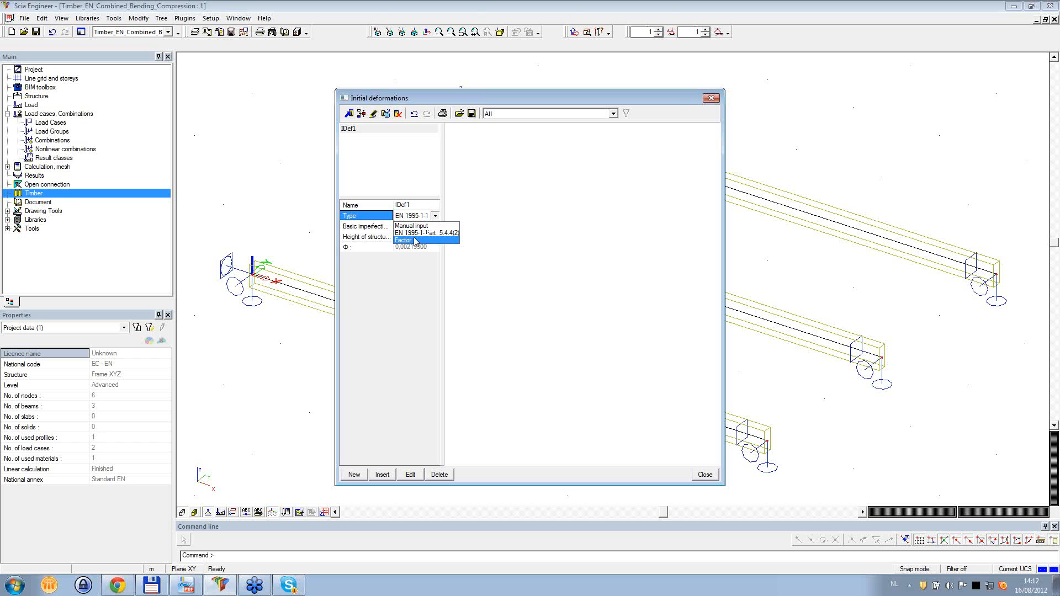
pyautogui.click(544, 237)
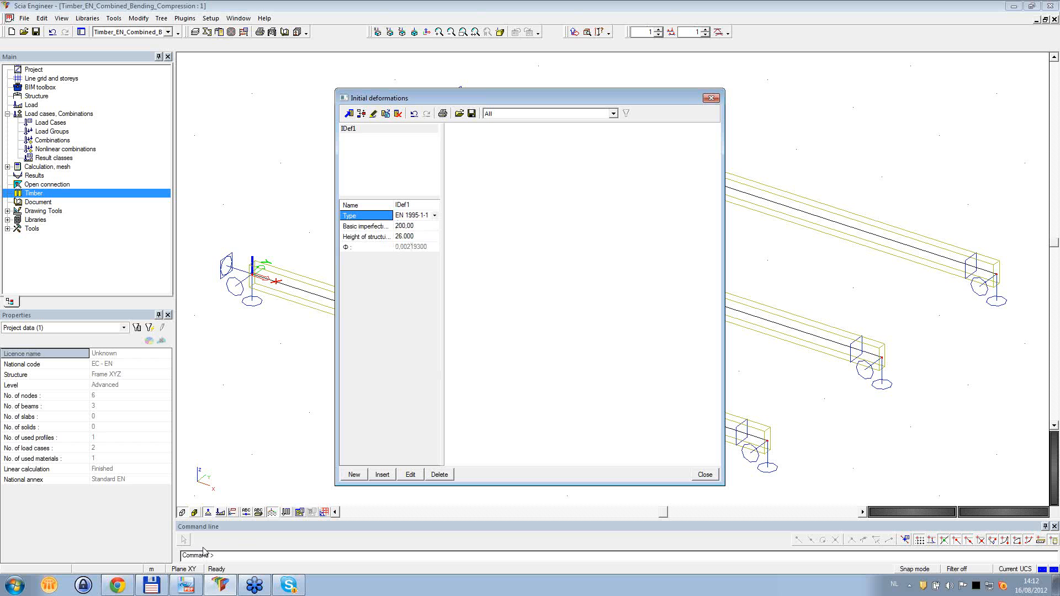
# - Switch to the EN 1995-1-1:2004 standard in PDF-XChange Viewer and review article 5.4.4(2), including the inclination and eccentricity formulas
pyautogui.click(186, 585)
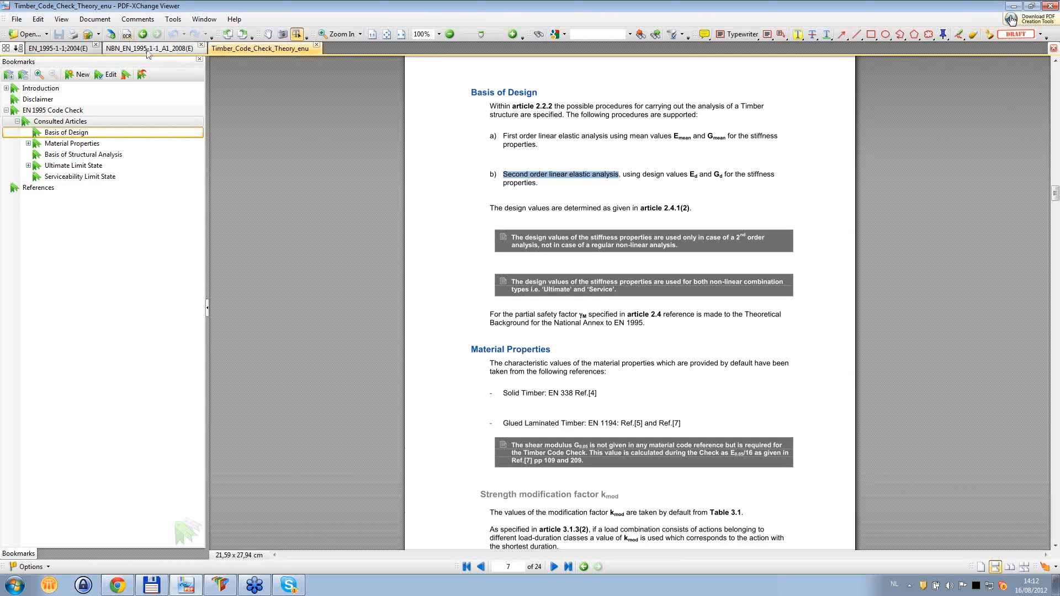
pyautogui.click(70, 49)
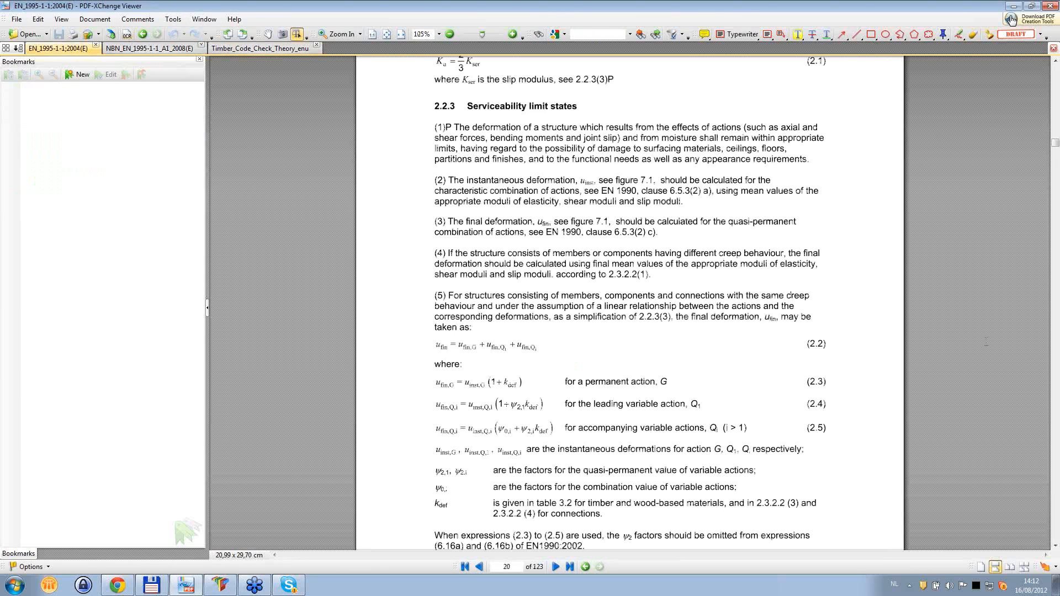
pyautogui.scroll(-5, 1002, 233)
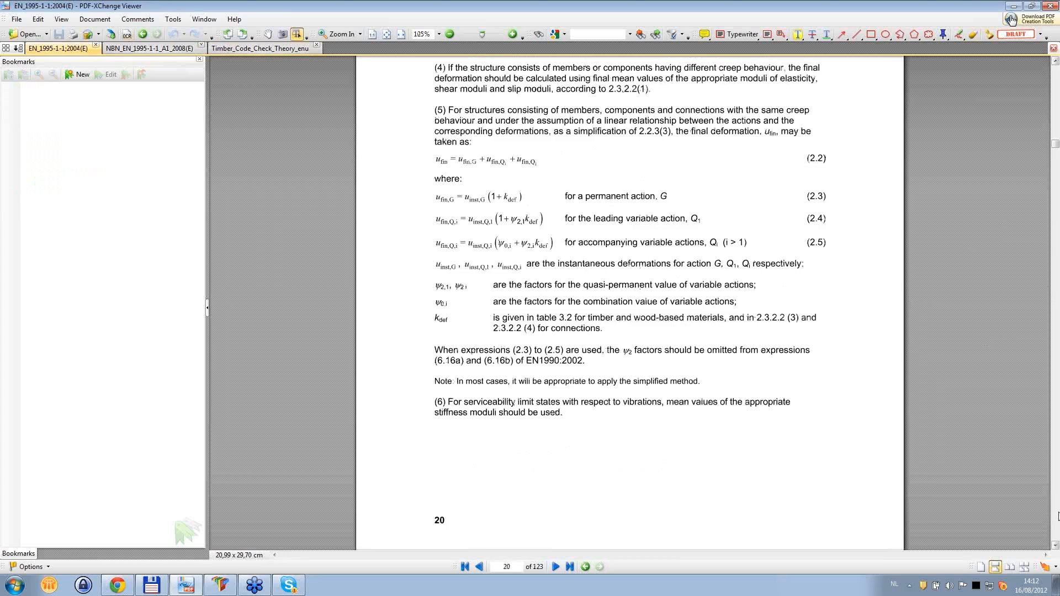
pyautogui.scroll(-10, 1058, 516)
pyautogui.scroll(-20, 1057, 516)
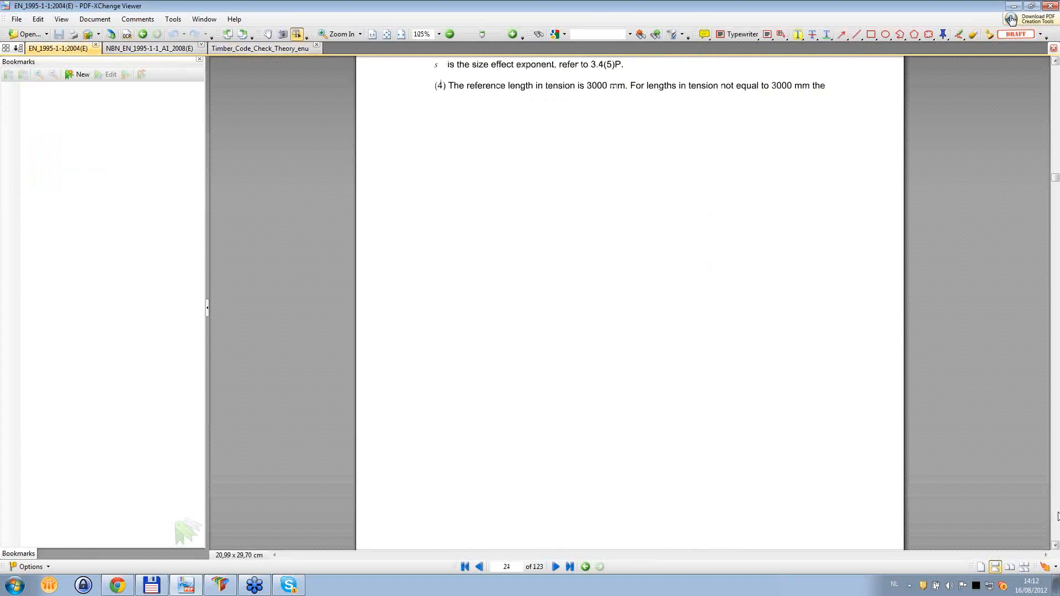
pyautogui.scroll(-15, 1057, 516)
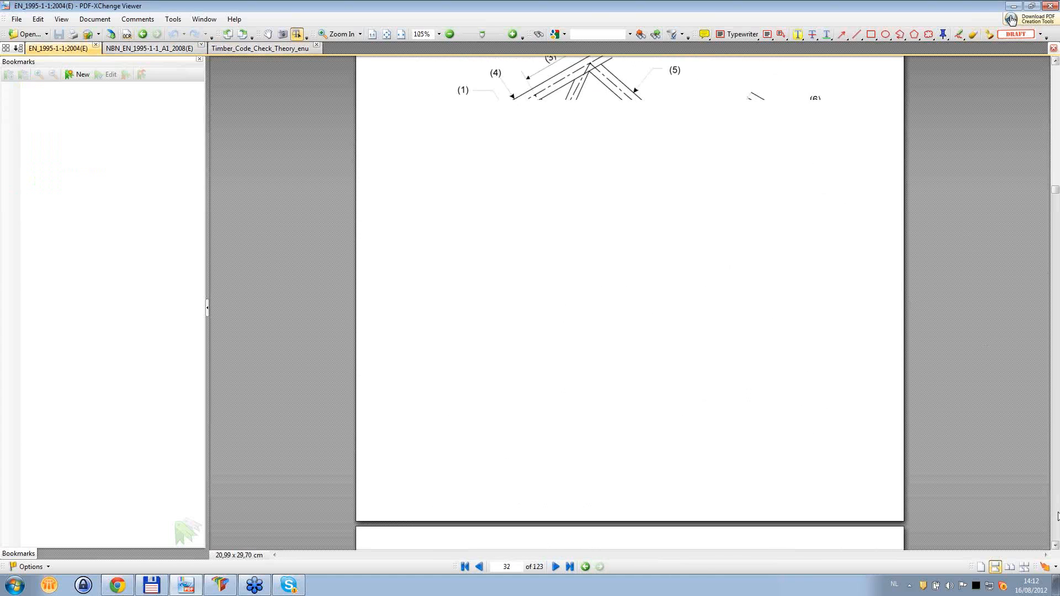
pyautogui.click(1058, 516)
pyautogui.click(1058, 516)
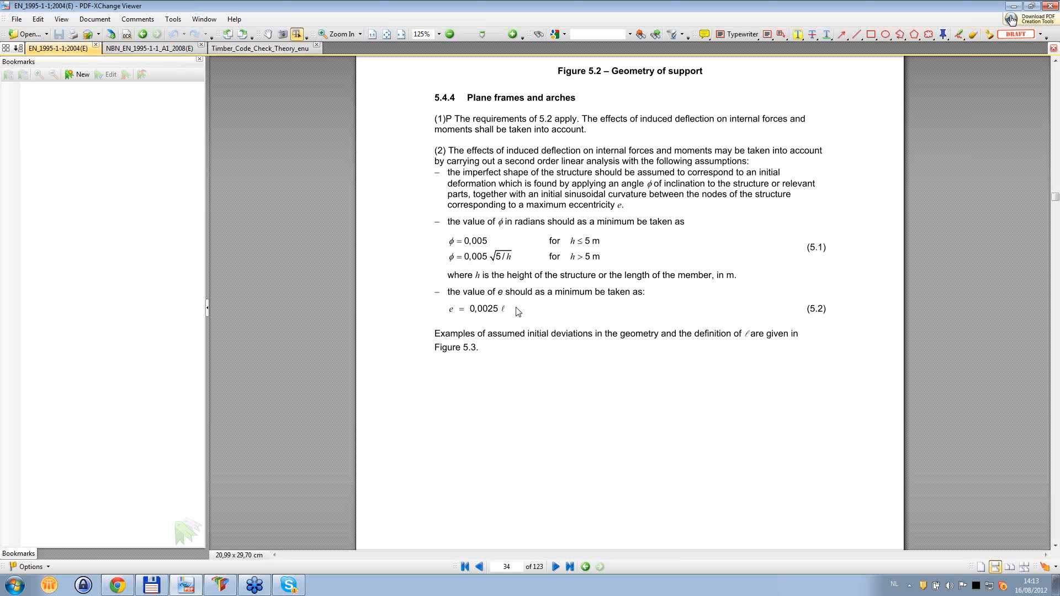
pyautogui.moveTo(448, 309); pyautogui.dragTo(505, 310)
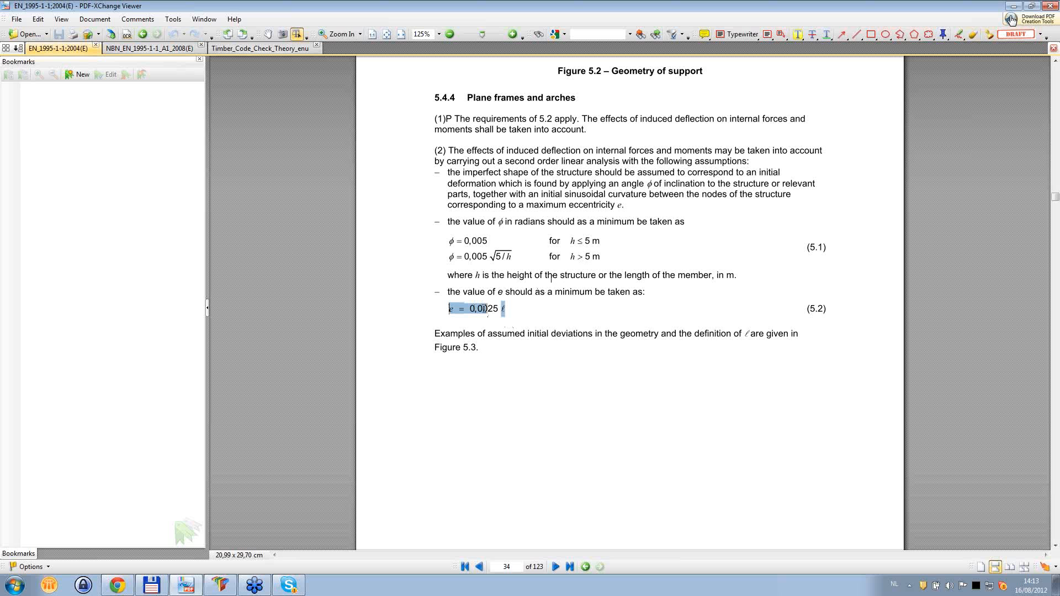
pyautogui.click(521, 313)
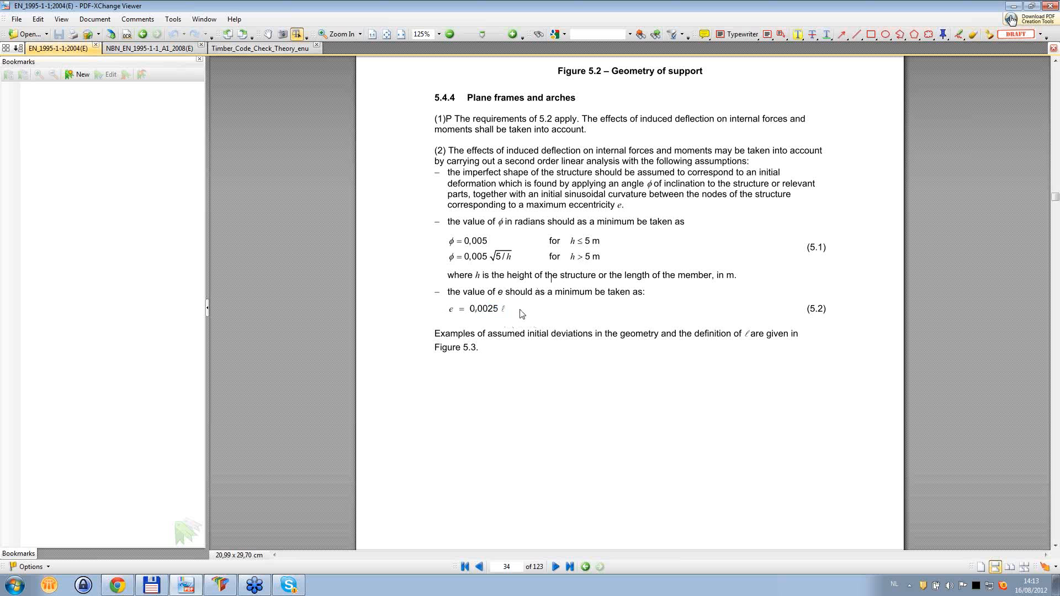
# - Return to Scia Engineer, close the initial deformations library and open the BC2 buckling settings of the front beam B1
pyautogui.click(230, 586)
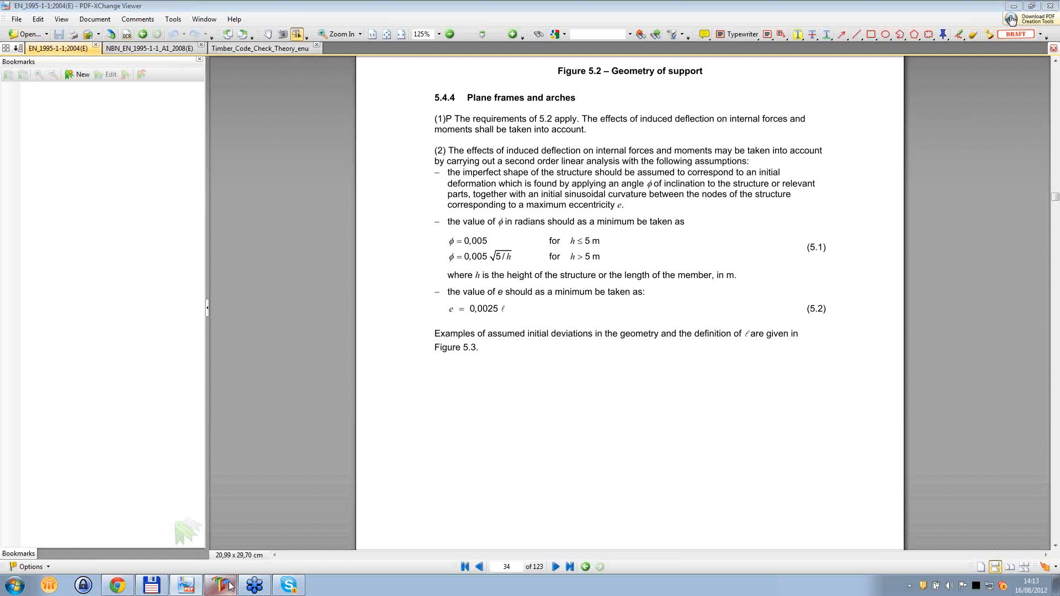
pyautogui.click(715, 96)
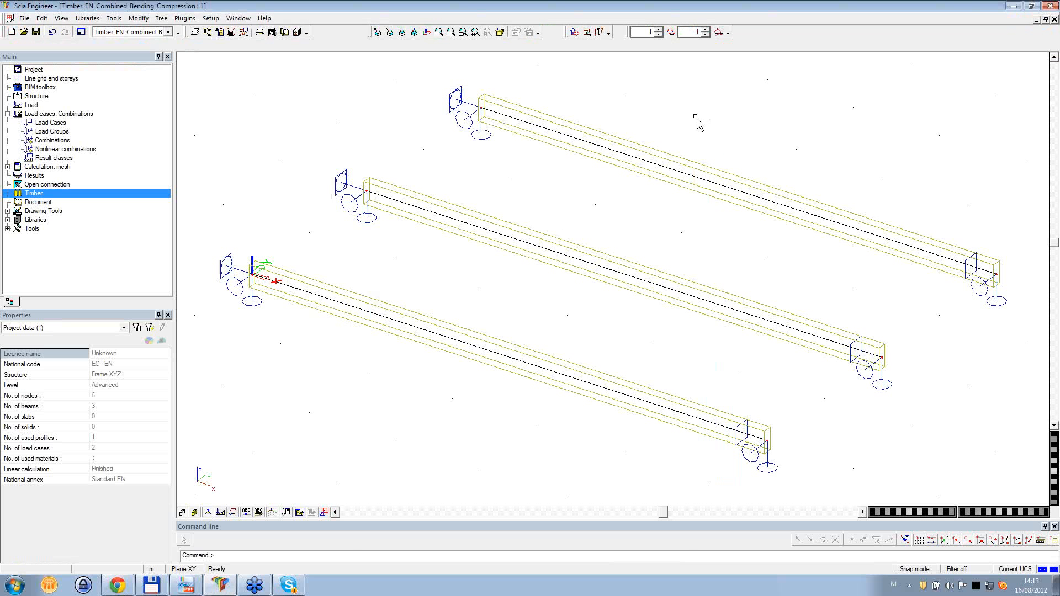
pyautogui.click(475, 342)
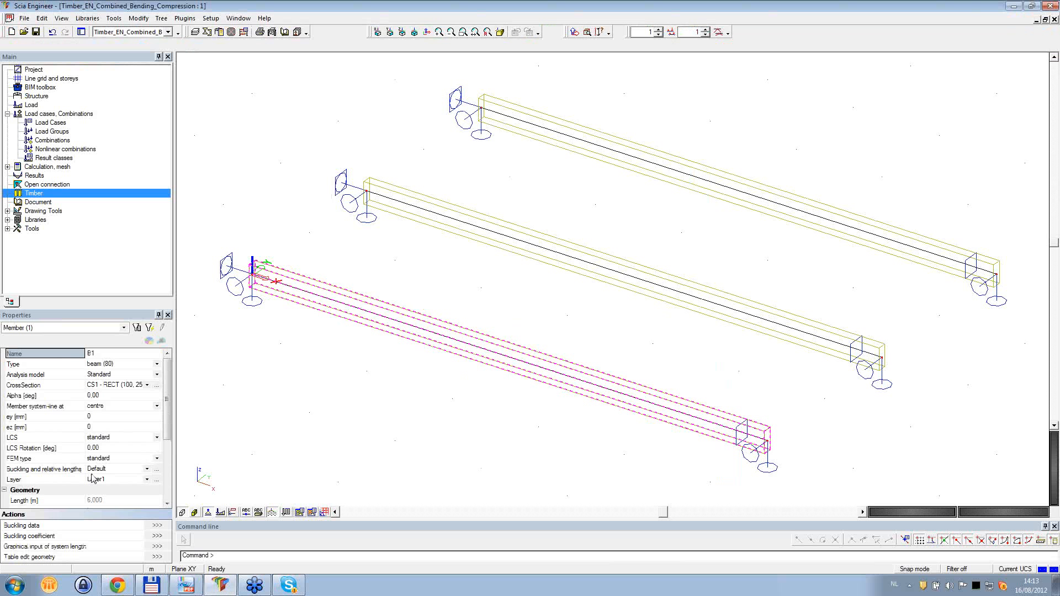
pyautogui.click(157, 468)
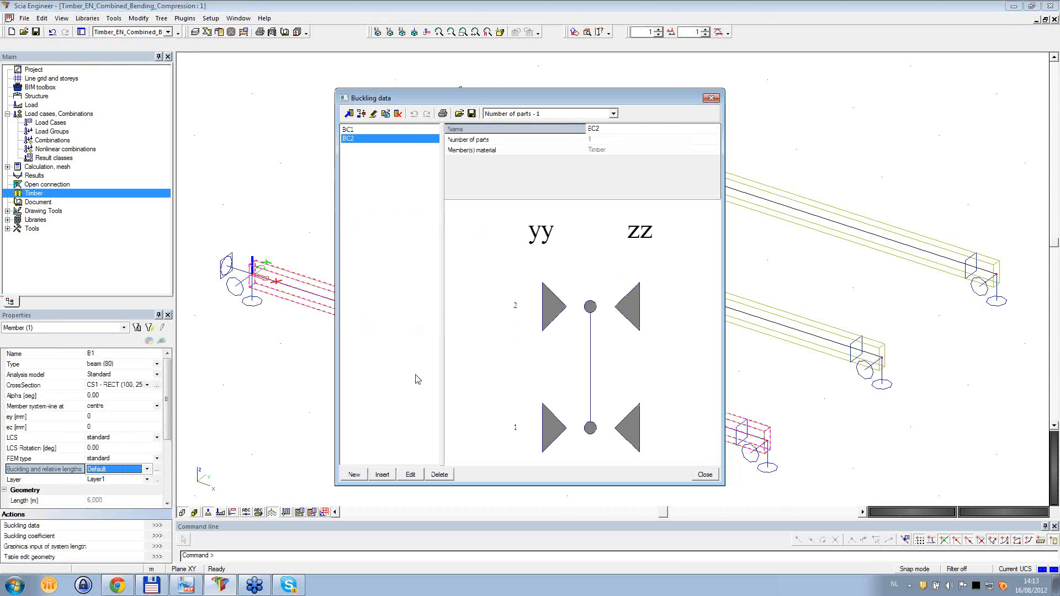
pyautogui.click(410, 474)
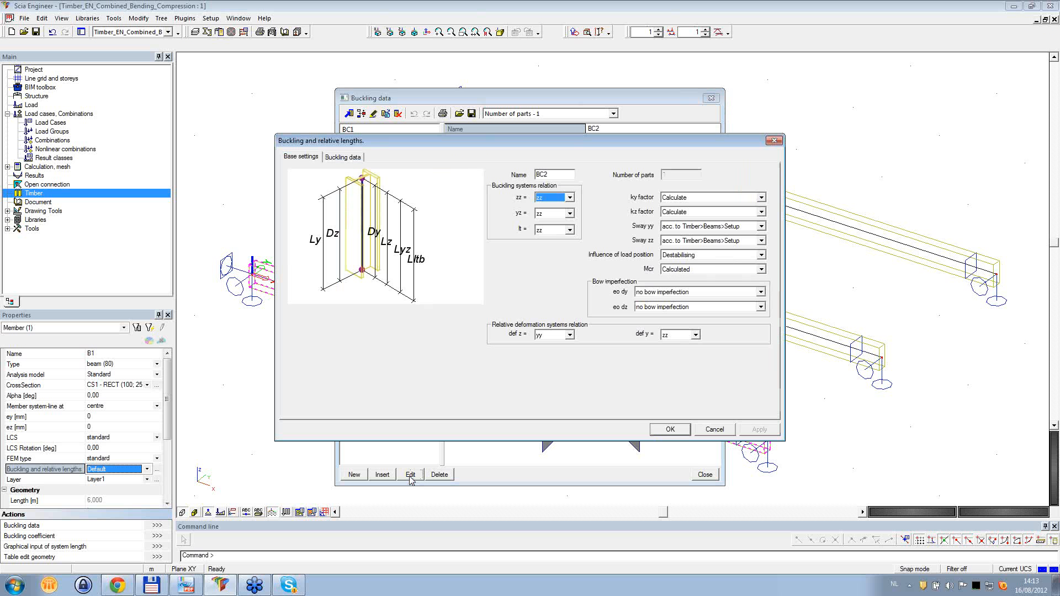
# - Inspect the bow imperfection options for eo dy in BC2 and close the buckling settings without changes
pyautogui.click(708, 293)
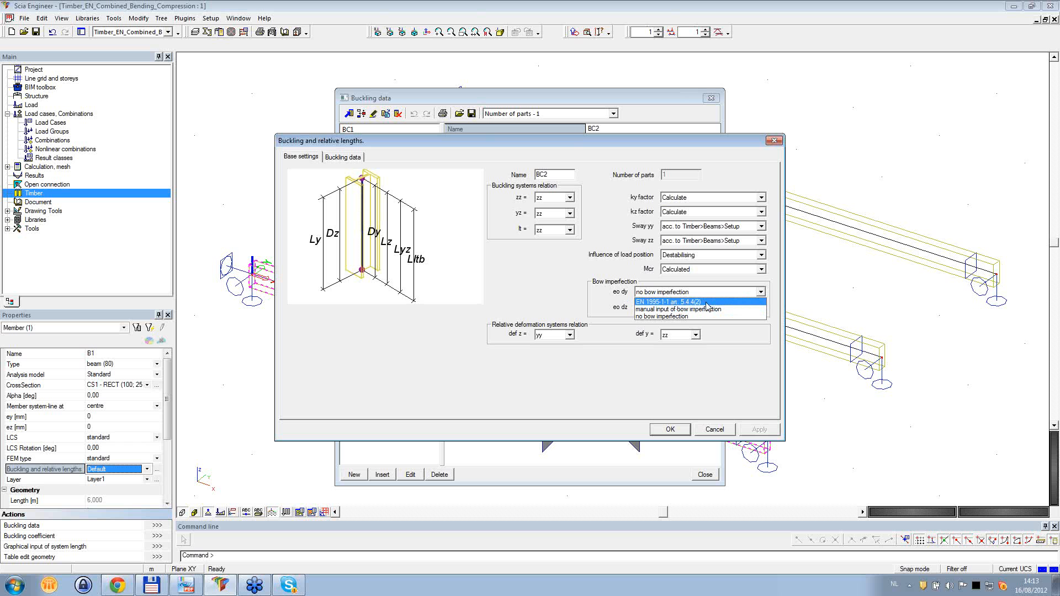
pyautogui.click(774, 141)
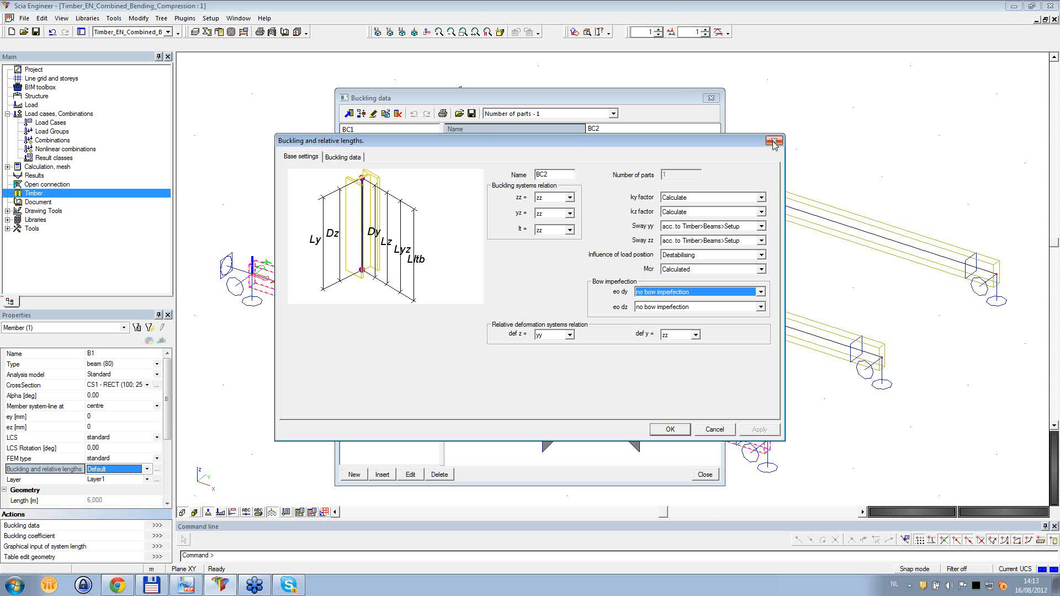
pyautogui.click(710, 430)
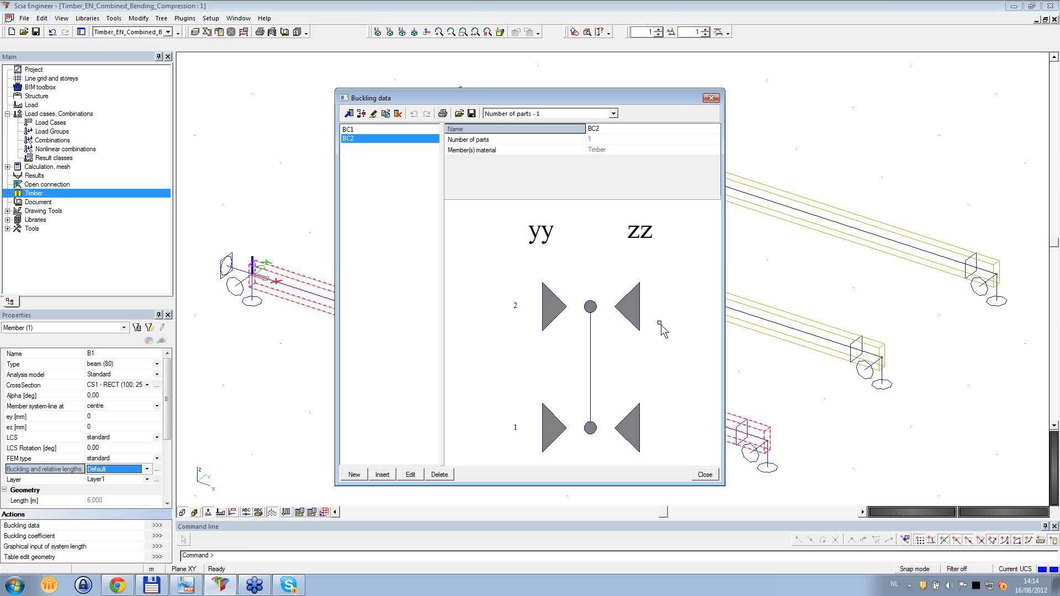
# - Switch to the timber theory manual and review its notes on using design stiffness values in second order analysis
pyautogui.click(219, 588)
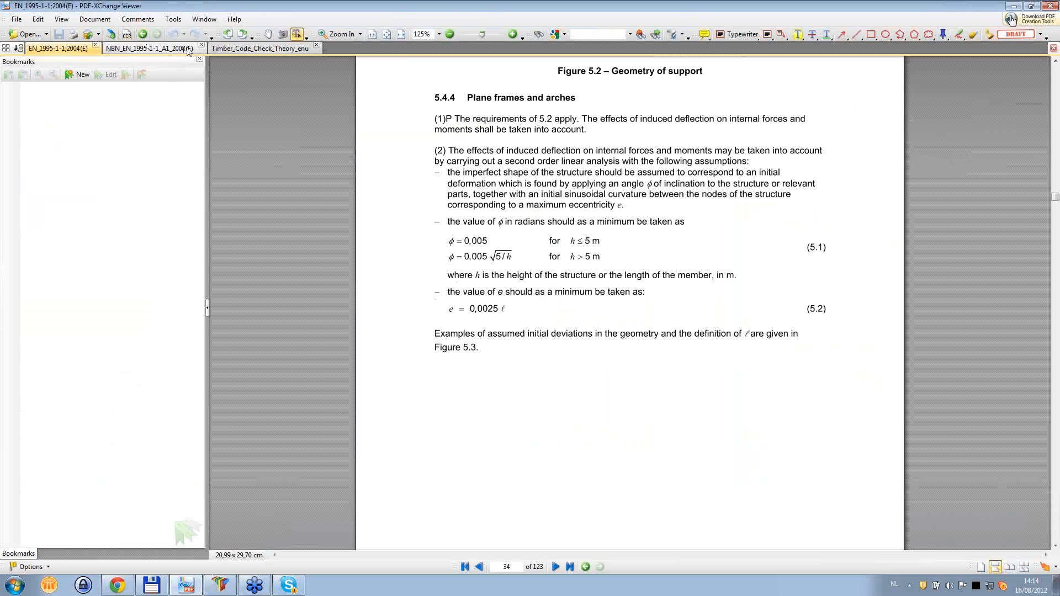
pyautogui.click(259, 48)
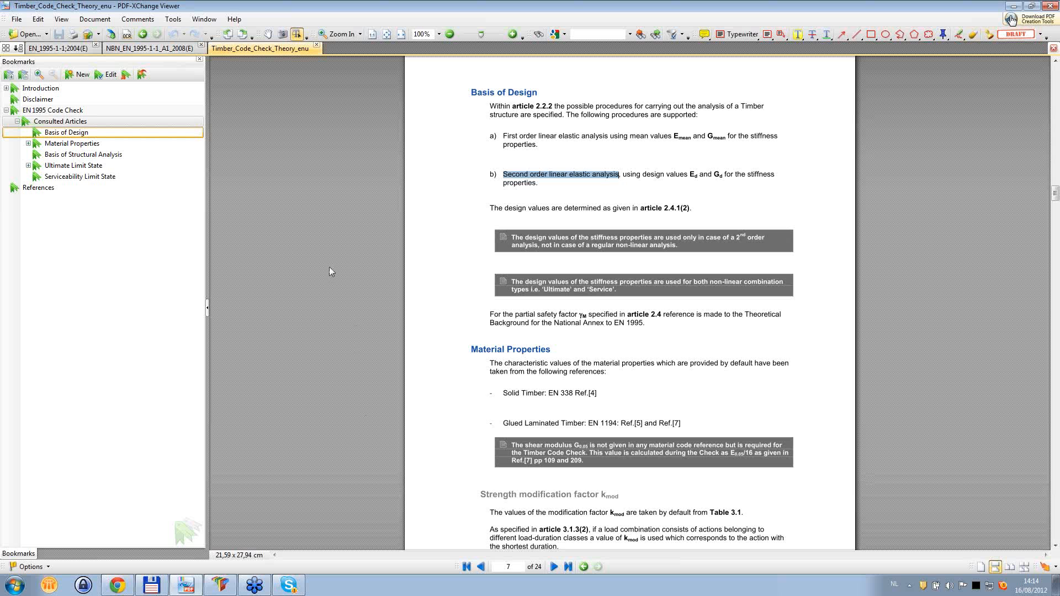
pyautogui.scroll(-4, 405, 368)
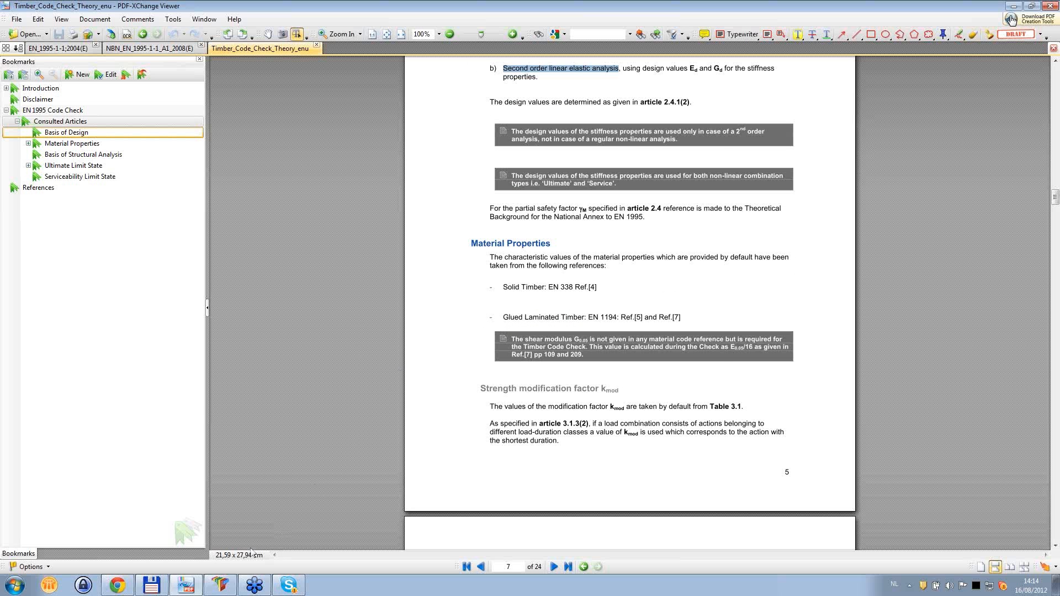
# - Return to Scia Engineer and close the buckling data manager with BC2 assigned to beam B1
pyautogui.click(220, 585)
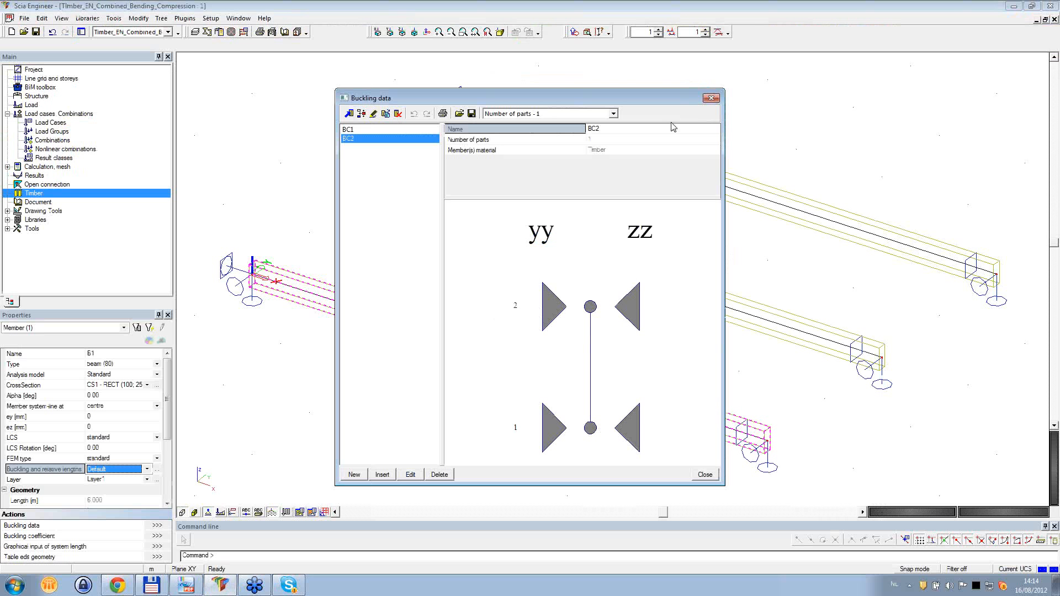
pyautogui.click(710, 97)
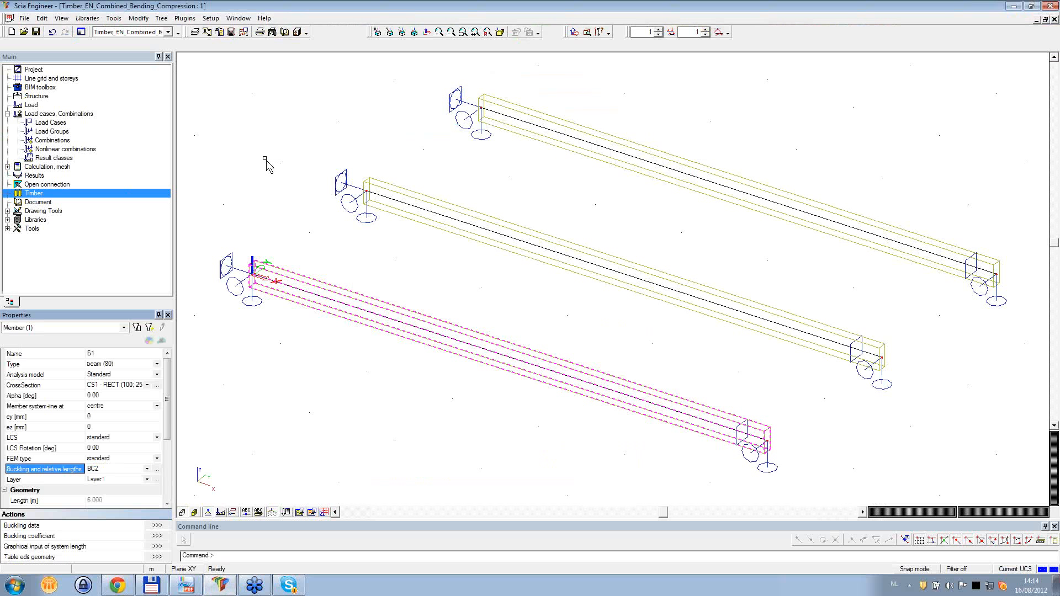
# - Clear the beam selection and open the Timber Setup of the Timber service
pyautogui.press('Escape')
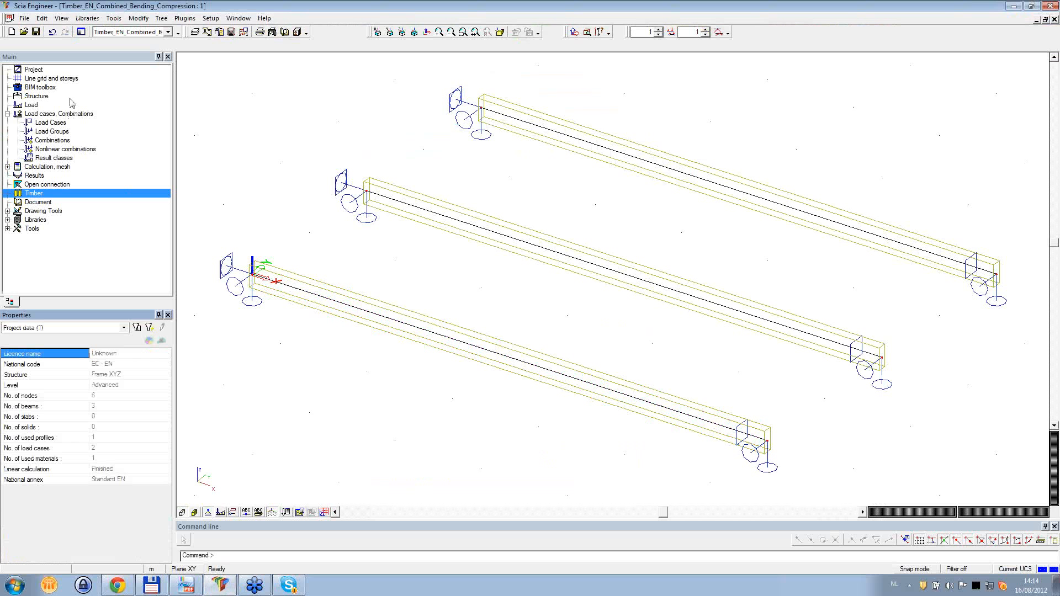
pyautogui.doubleClick(34, 195)
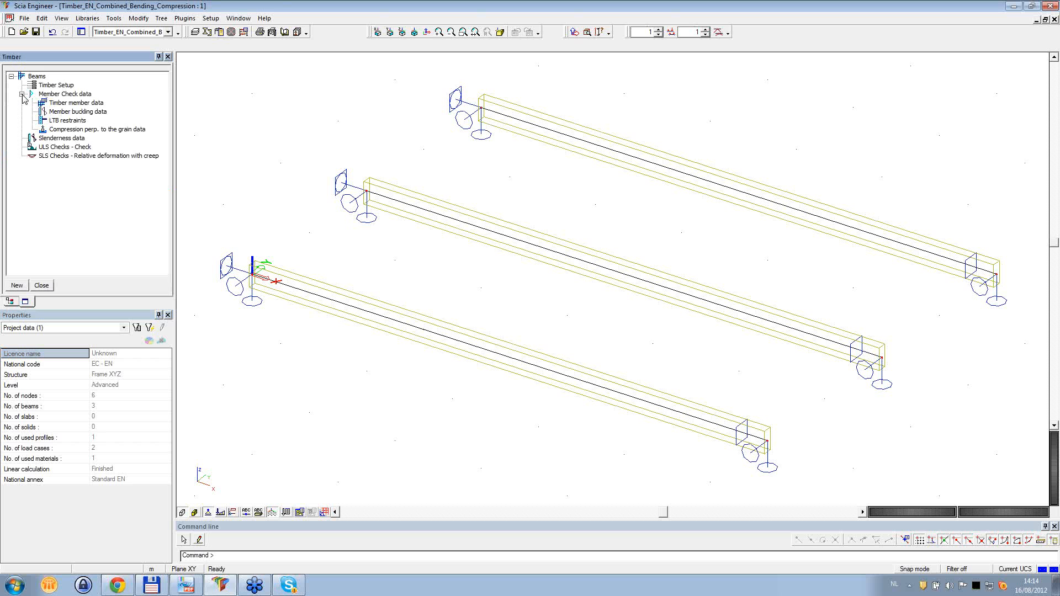
pyautogui.click(22, 95)
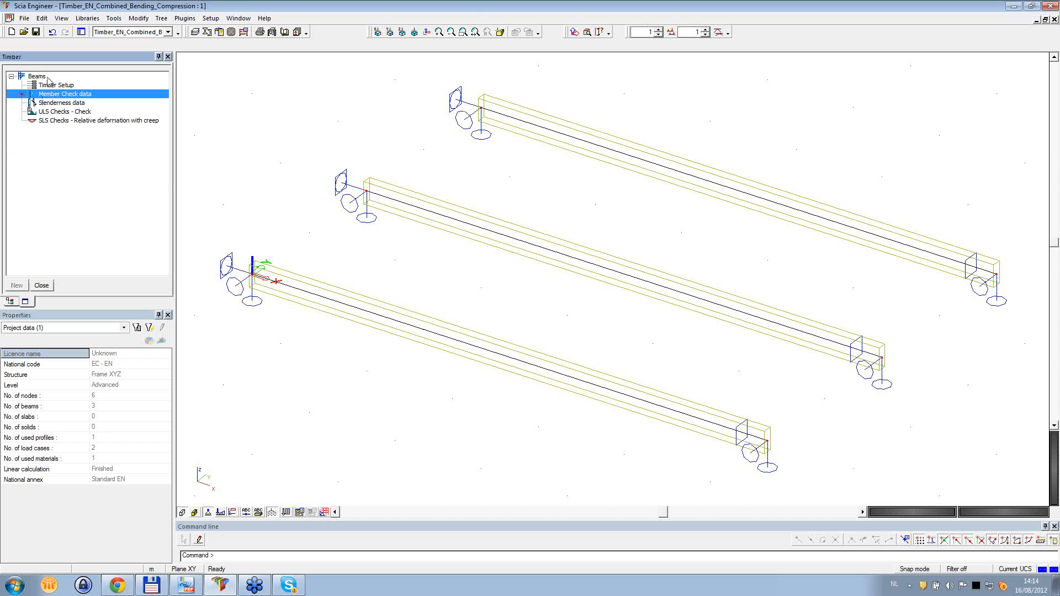
pyautogui.click(22, 95)
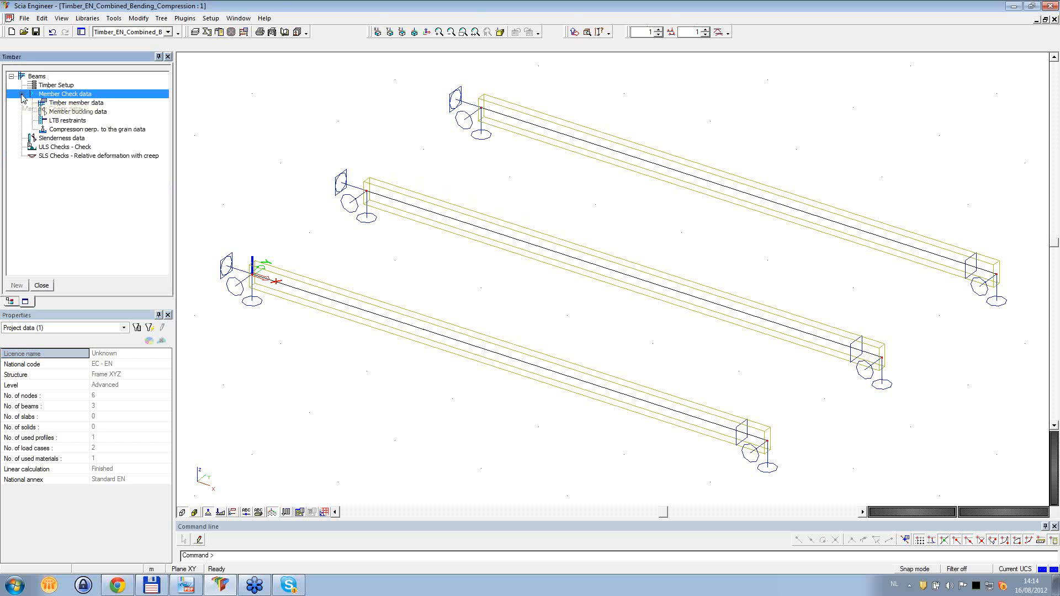
pyautogui.click(50, 87)
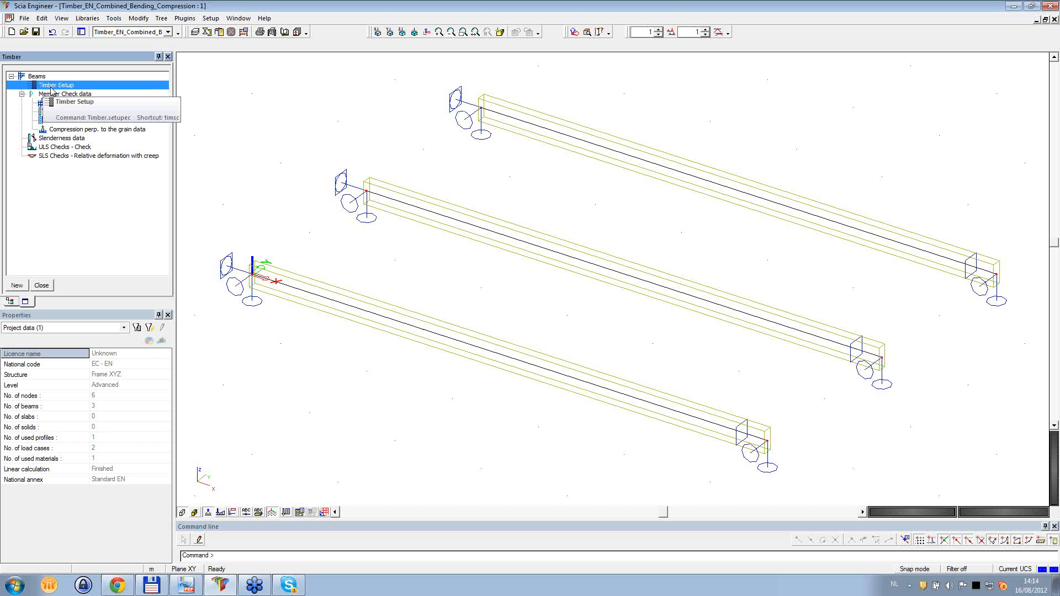
pyautogui.doubleClick(50, 86)
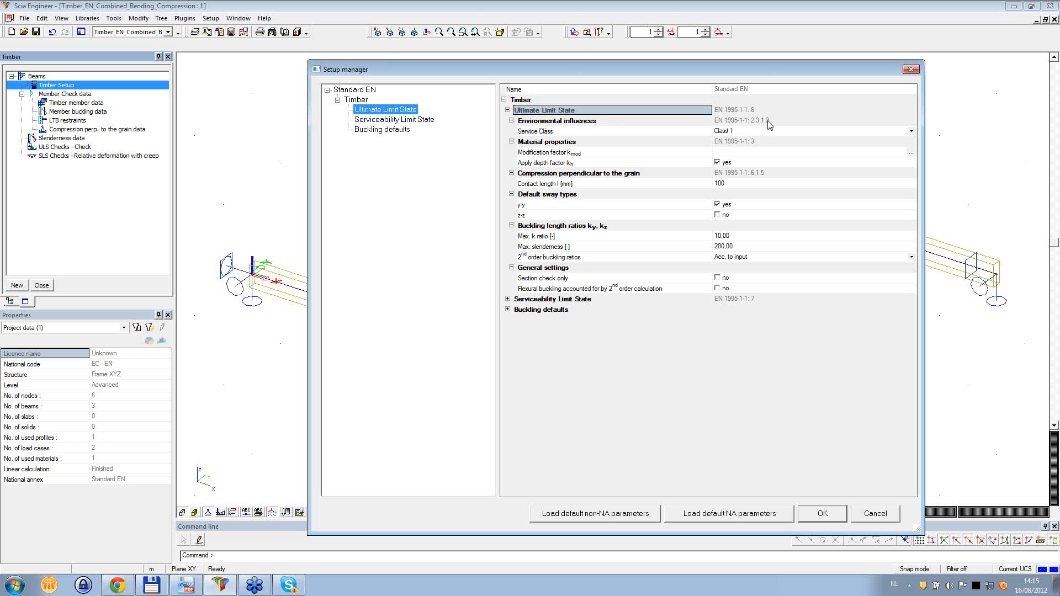
# - Inspect the service class options under environmental influences and keep Class 1
pyautogui.click(587, 133)
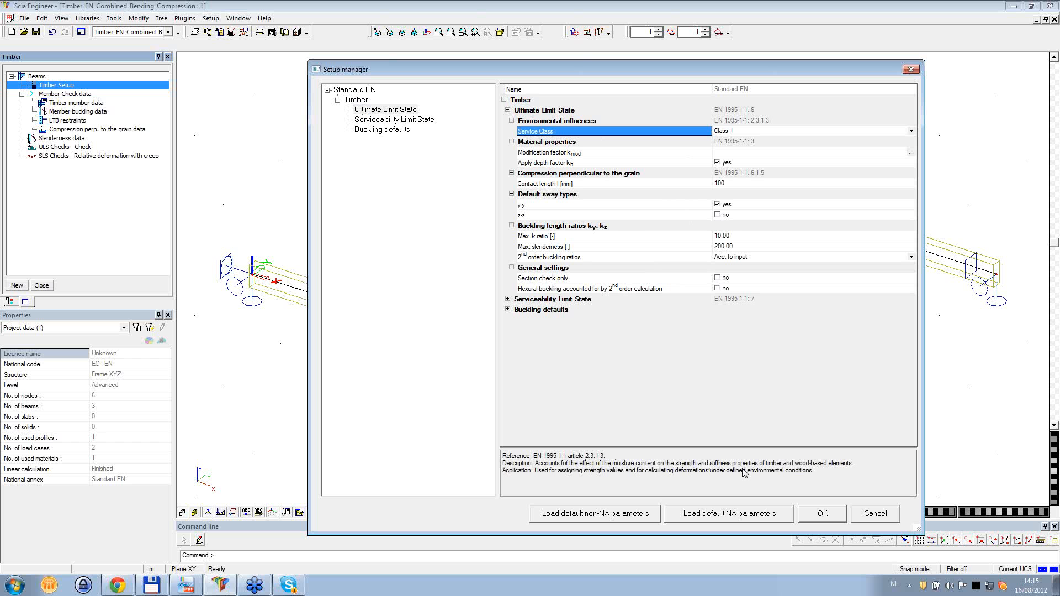
pyautogui.click(768, 131)
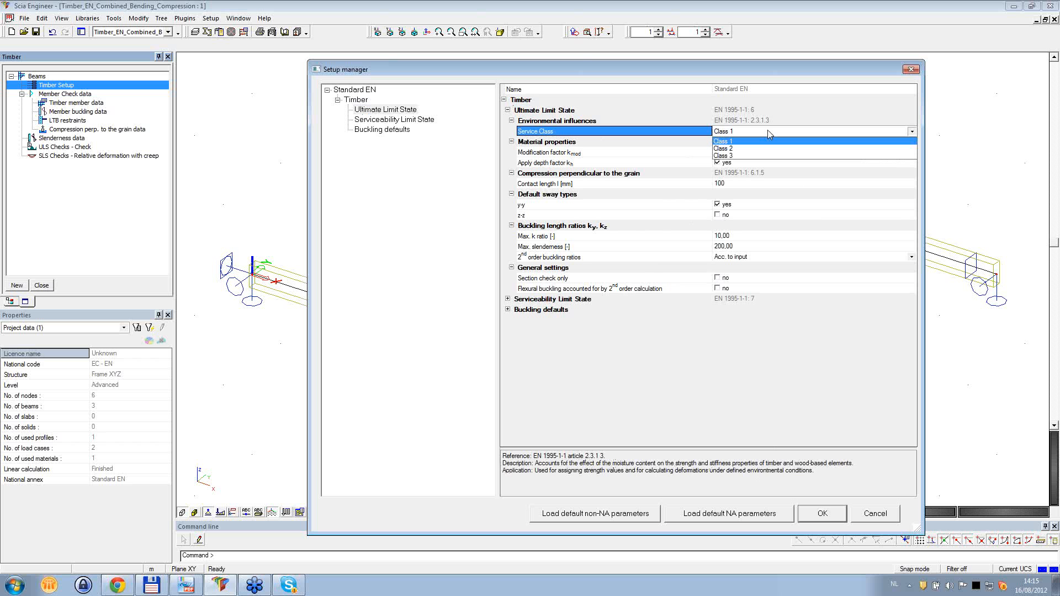
pyautogui.click(738, 132)
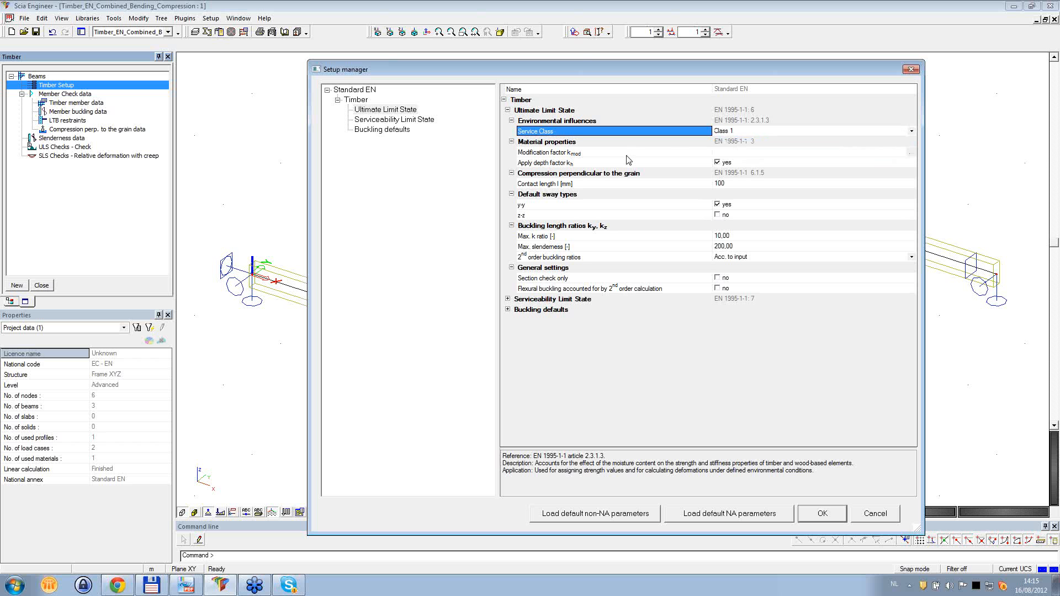
# - Open the modification factor kmod table and examine its values for solid and glued laminated timber
pyautogui.click(537, 155)
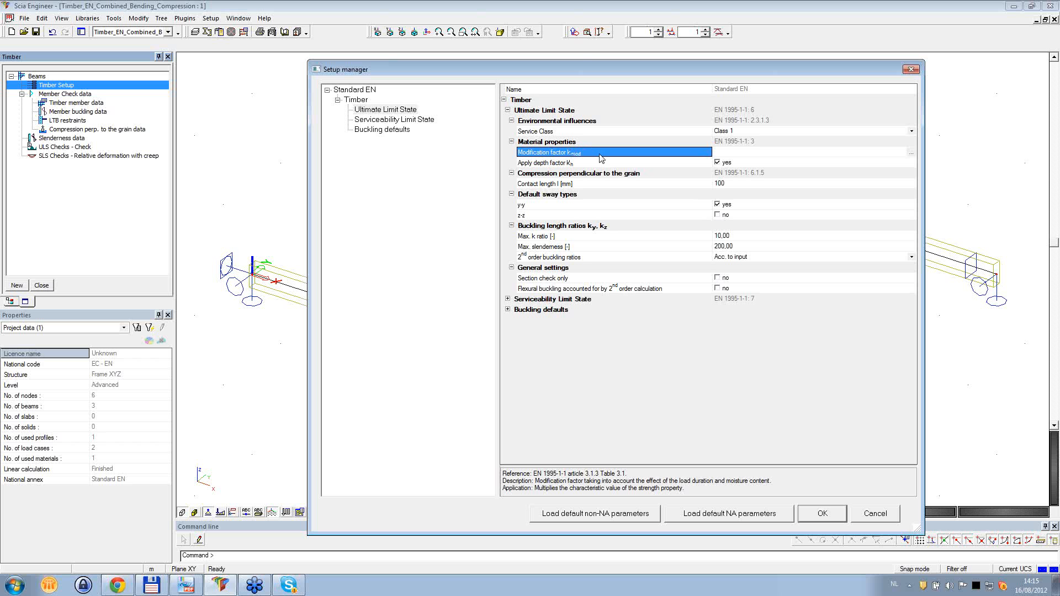
pyautogui.moveTo(675, 72); pyautogui.dragTo(600, 70)
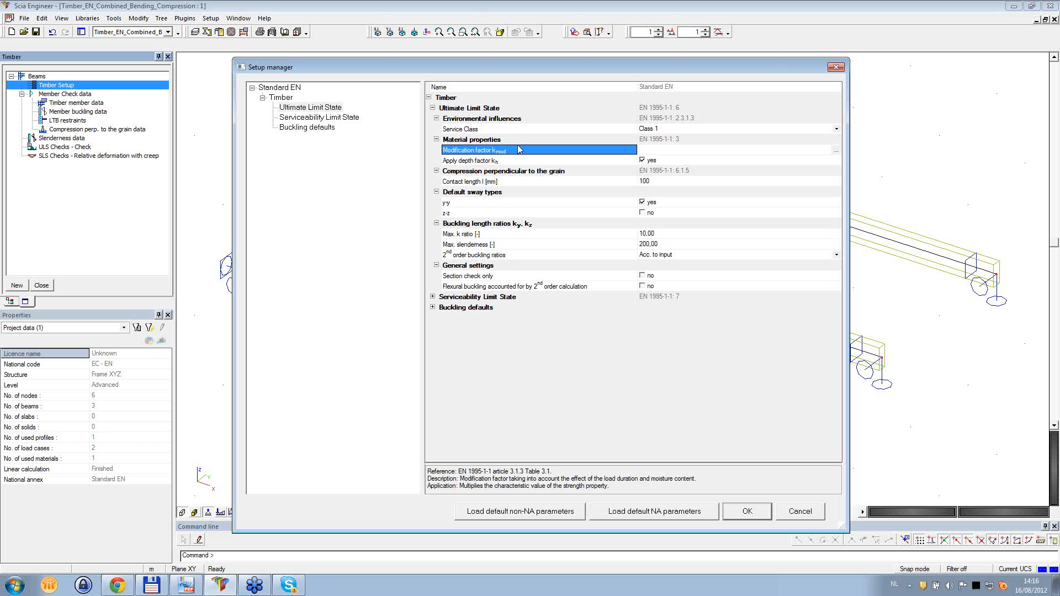
pyautogui.click(835, 150)
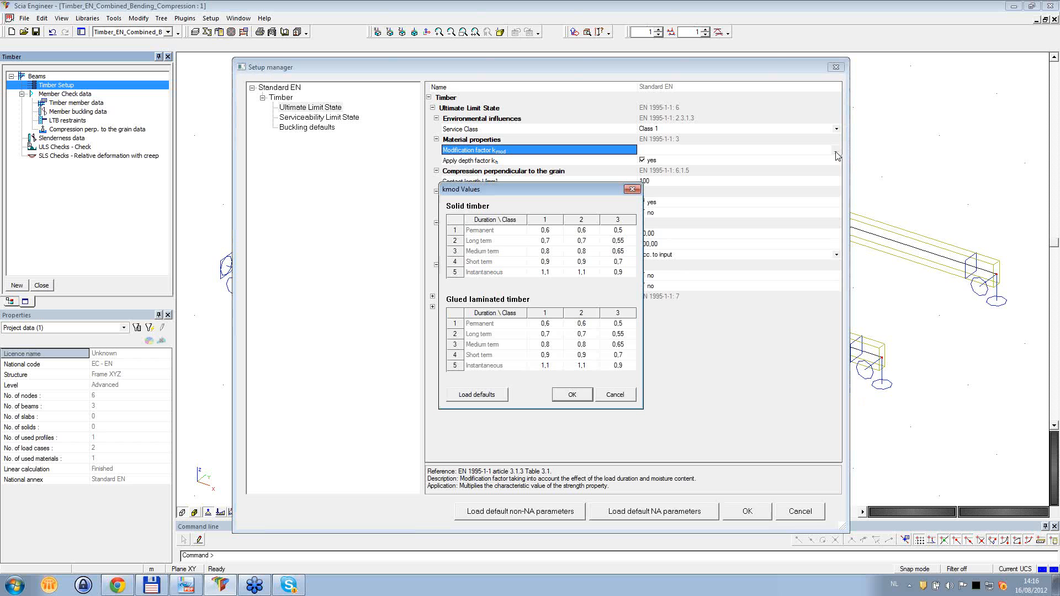
pyautogui.moveTo(539, 194); pyautogui.dragTo(550, 190)
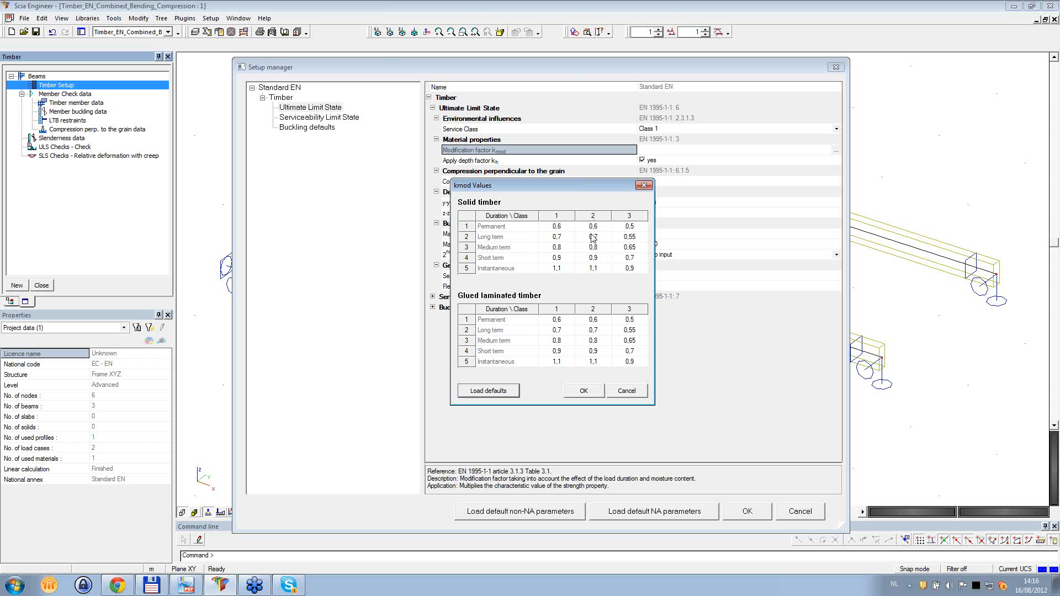
# - Try a long term, class 1 kmod value of 0,2 for solid timber, reload the defaults and cancel the table
pyautogui.click(569, 238)
pyautogui.click(569, 239)
pyautogui.write('0,2')
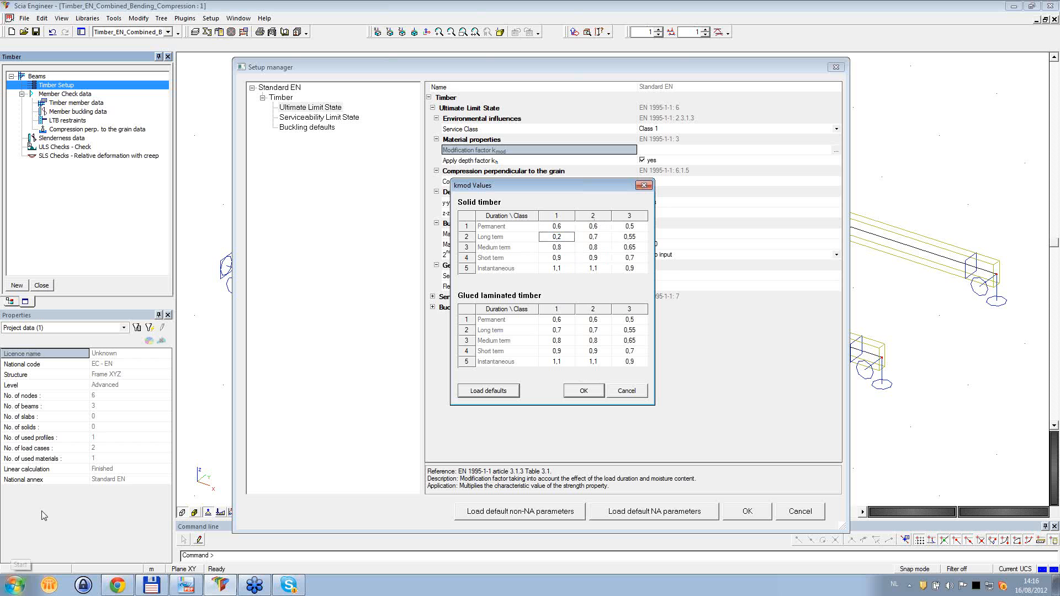
pyautogui.click(490, 395)
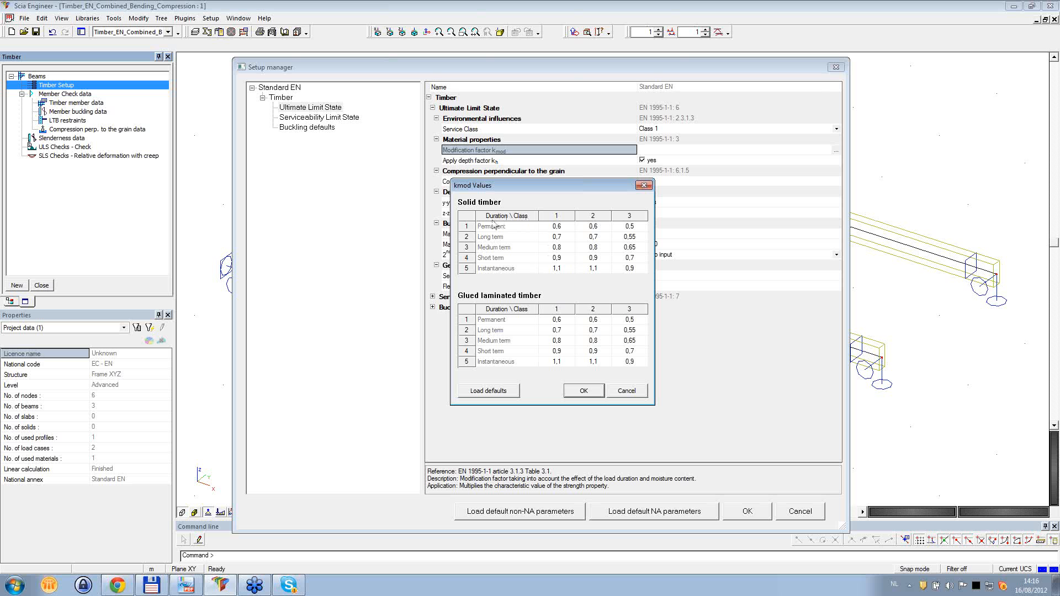
pyautogui.click(627, 391)
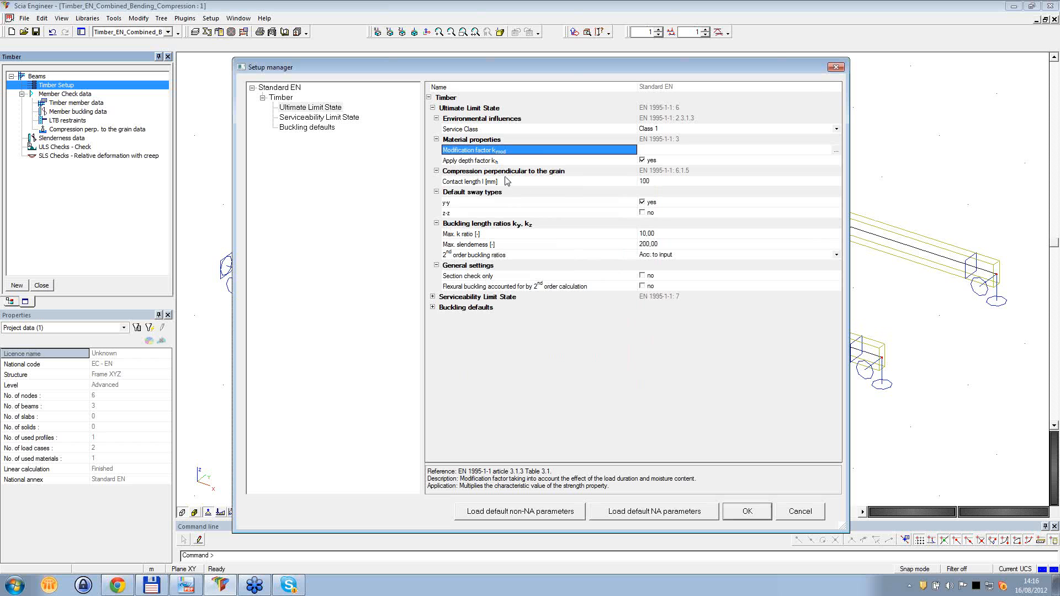
# - Select the depth factor kh setting and switch to the timber theory manual to read its kh rules and solid timber table
pyautogui.click(466, 163)
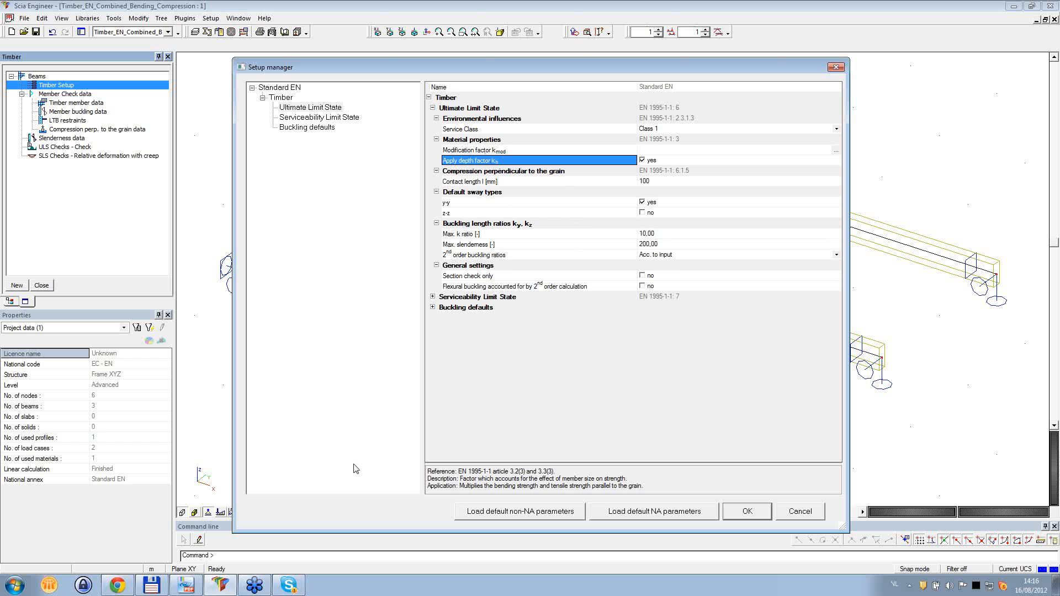
pyautogui.click(196, 589)
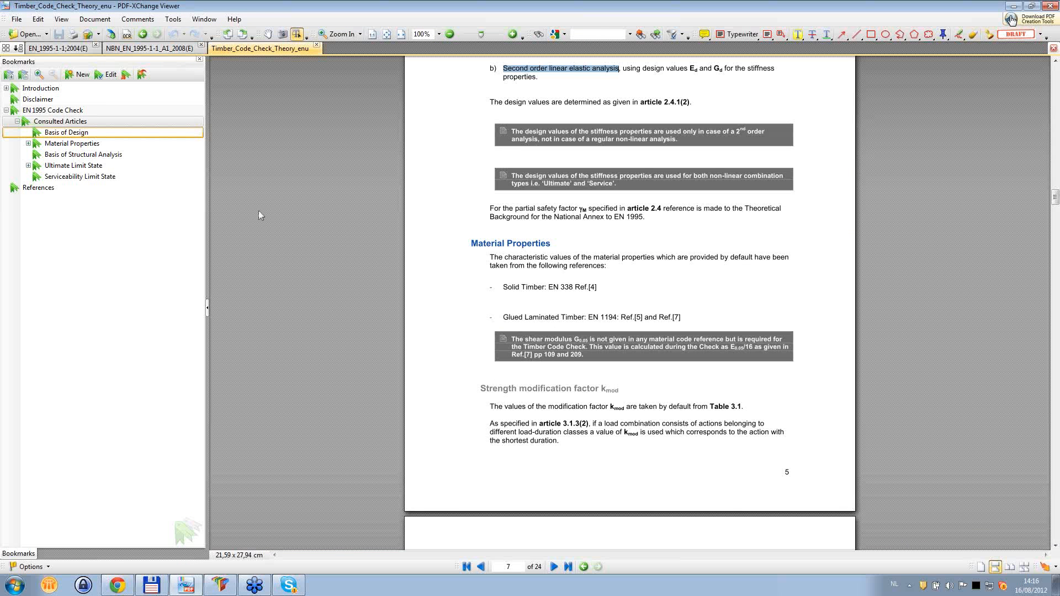
pyautogui.scroll(-10, 584, 244)
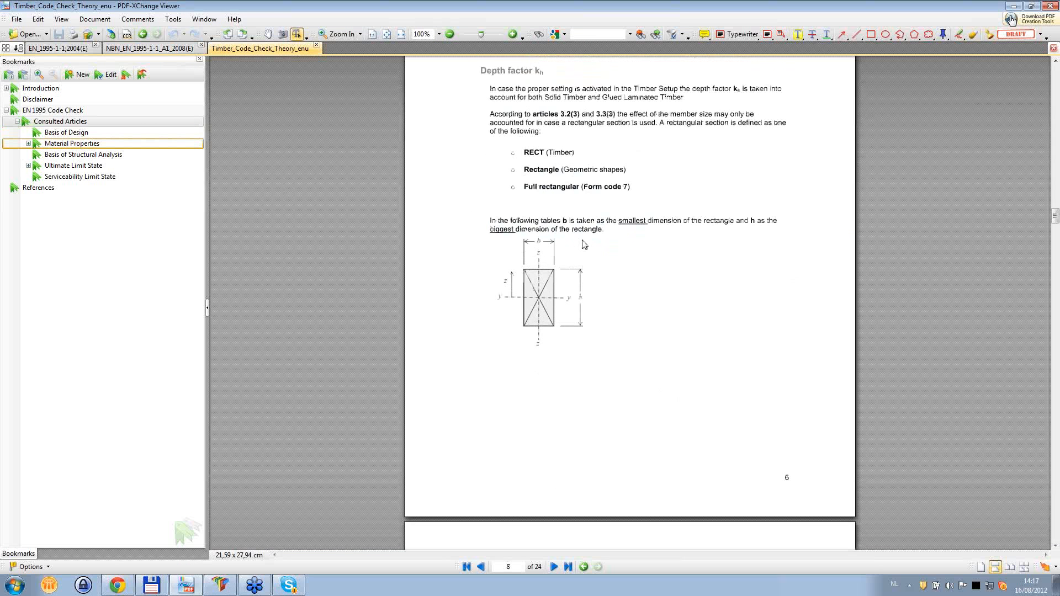
pyautogui.scroll(-10, 584, 244)
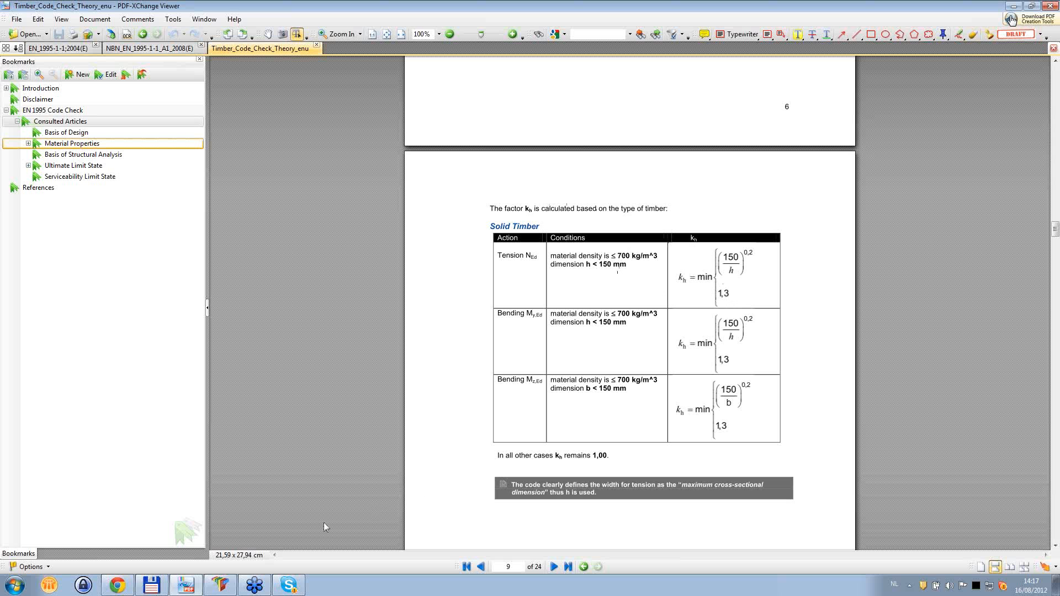
# - Return to Scia Engineer and examine the depth factor kh option and the contact length setting for compression perpendicular to the grain
pyautogui.click(225, 586)
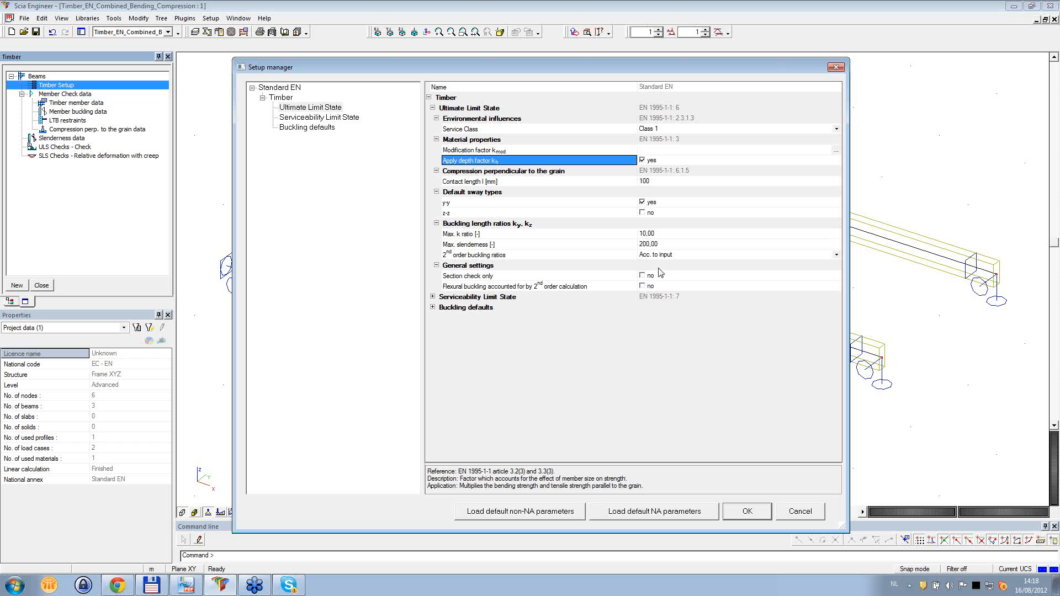
pyautogui.click(662, 162)
pyautogui.click(643, 161)
pyautogui.click(466, 183)
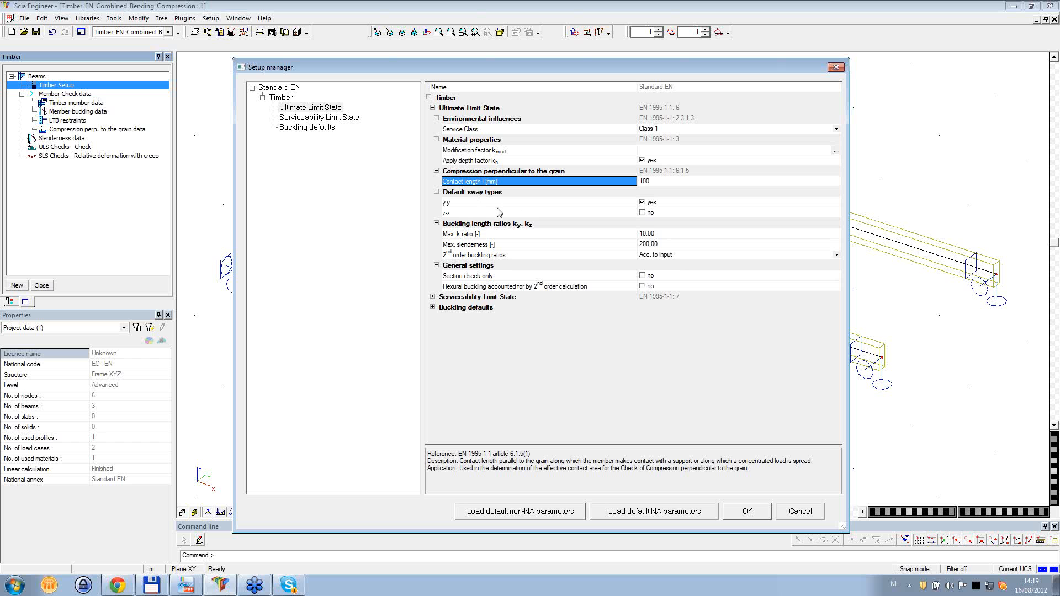
# - Examine the maximum slenderness, 2nd order buckling ratio options and flexural buckling setting, keeping the ratios at Acc. to input
pyautogui.click(531, 246)
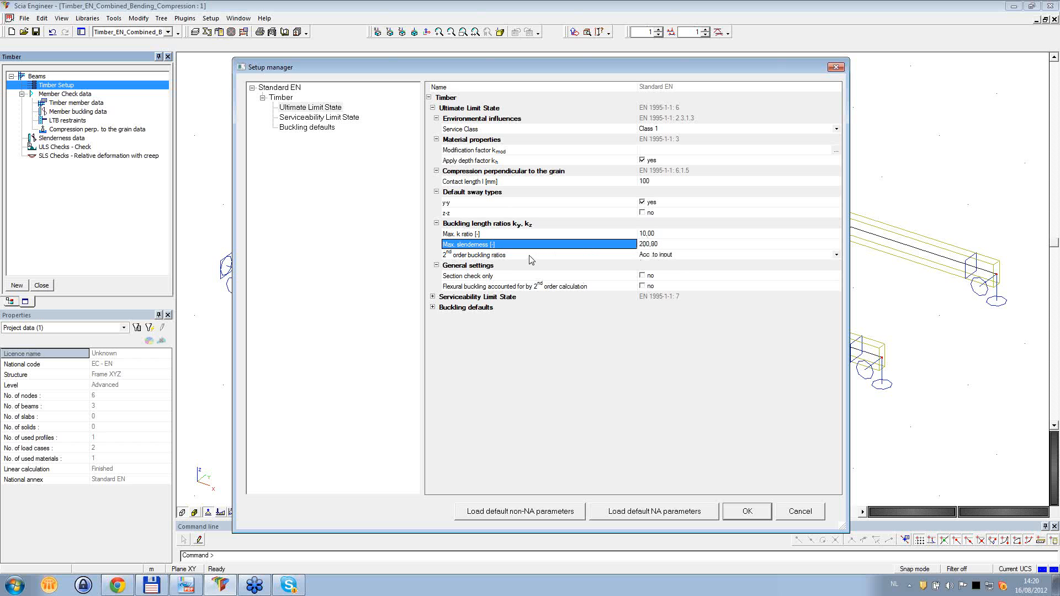
pyautogui.click(560, 256)
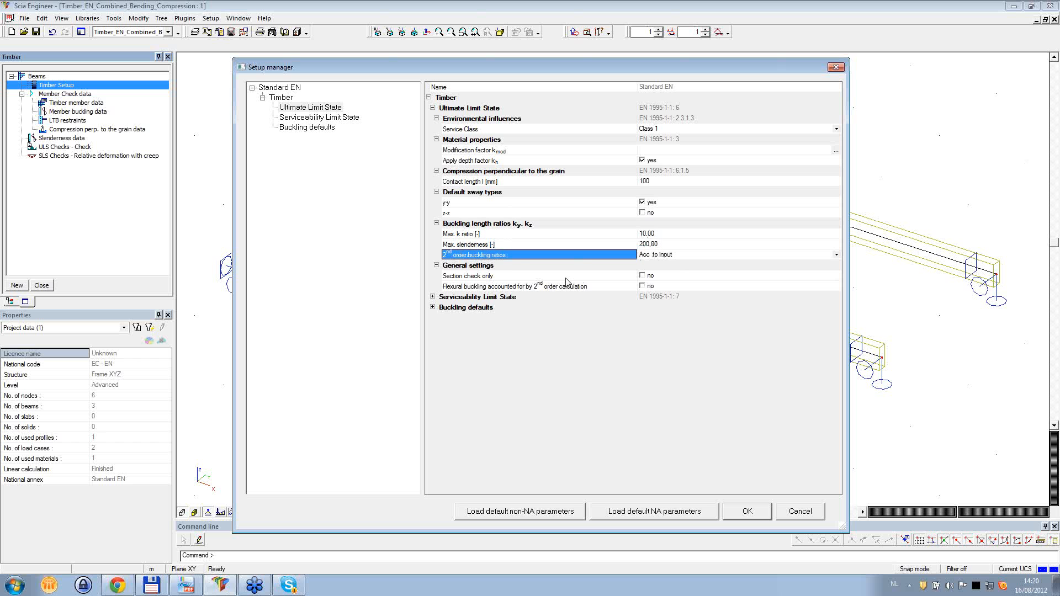
pyautogui.click(675, 256)
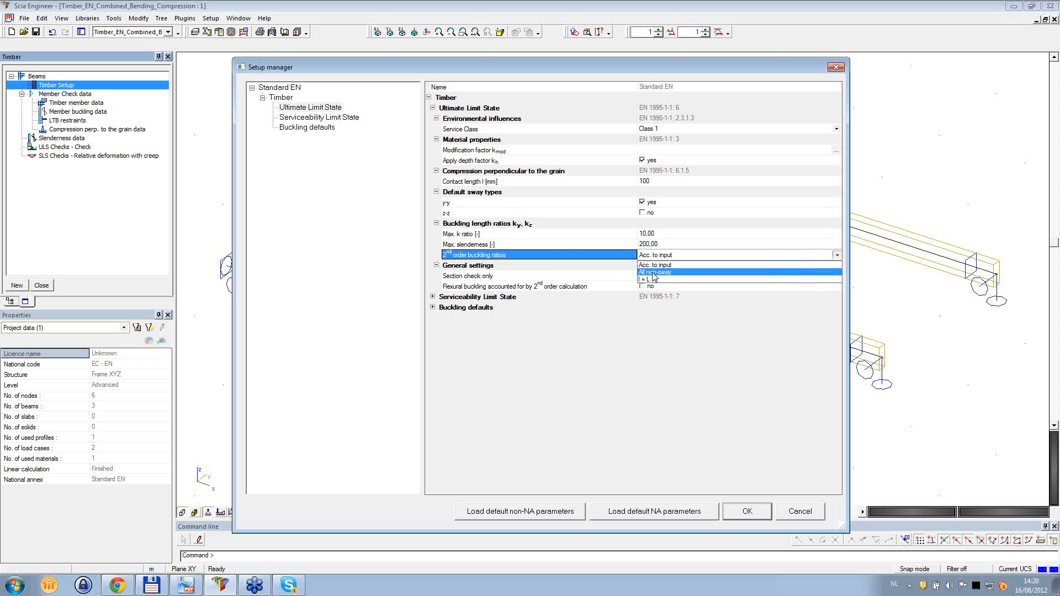
pyautogui.click(619, 225)
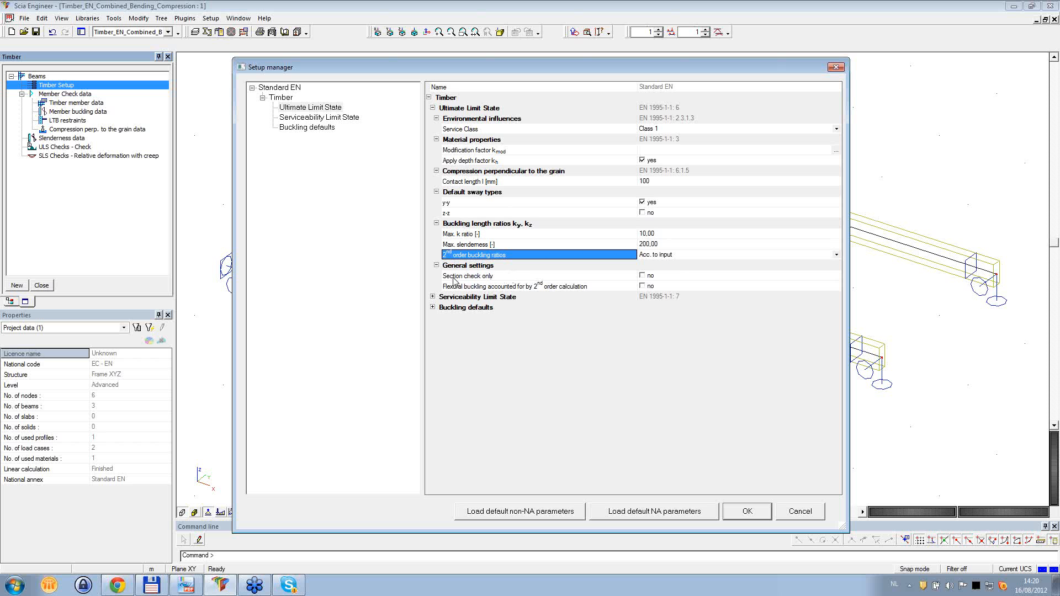
pyautogui.click(489, 289)
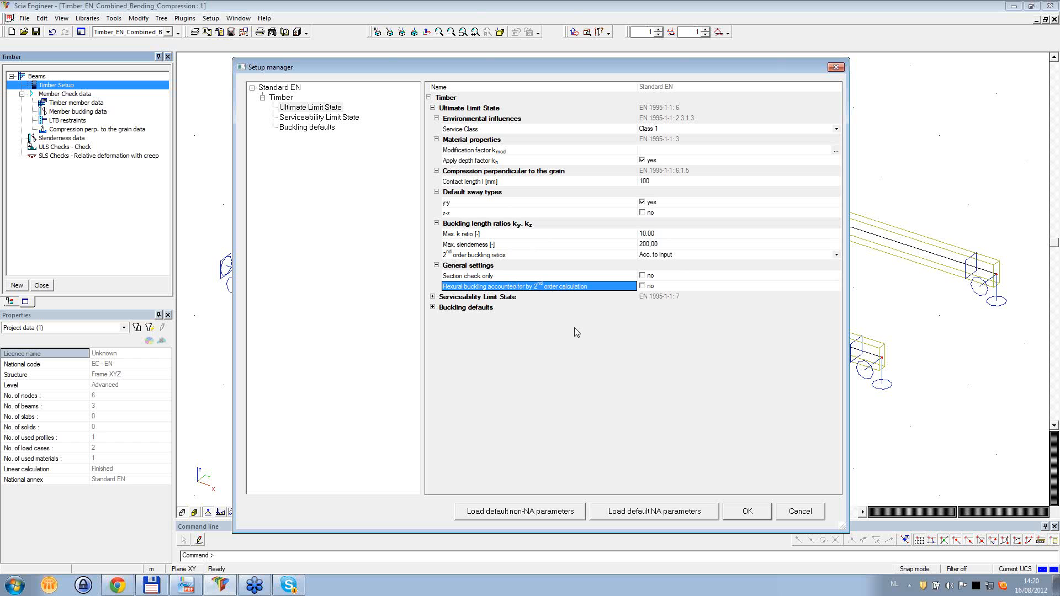
# - Switch to the Serviceability Limit State settings, inspect the deformation factor kdef table and close it without changes
pyautogui.click(319, 118)
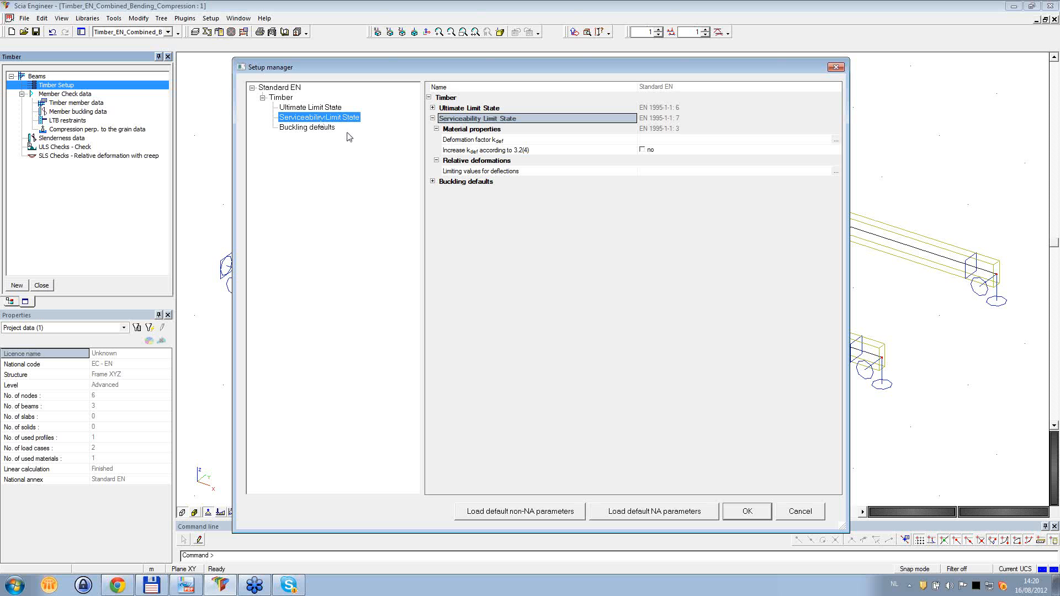
pyautogui.click(465, 140)
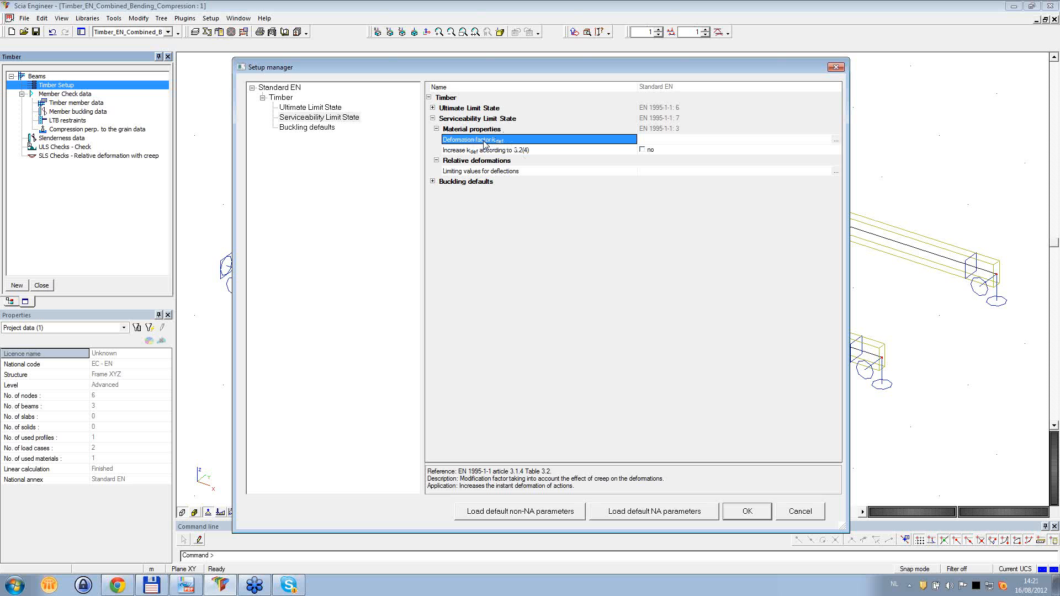
pyautogui.click(836, 140)
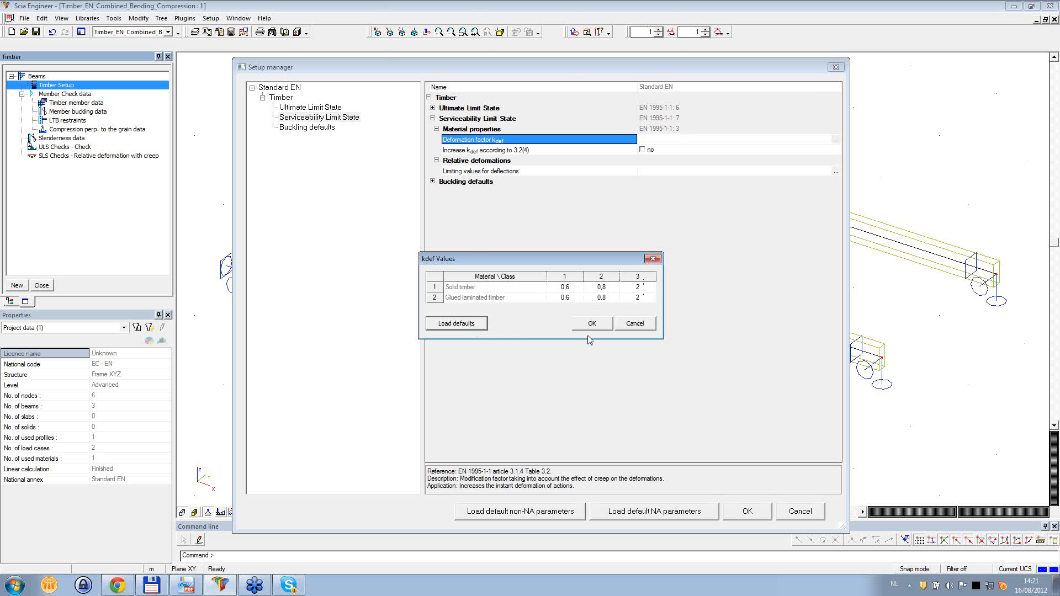
pyautogui.click(640, 330)
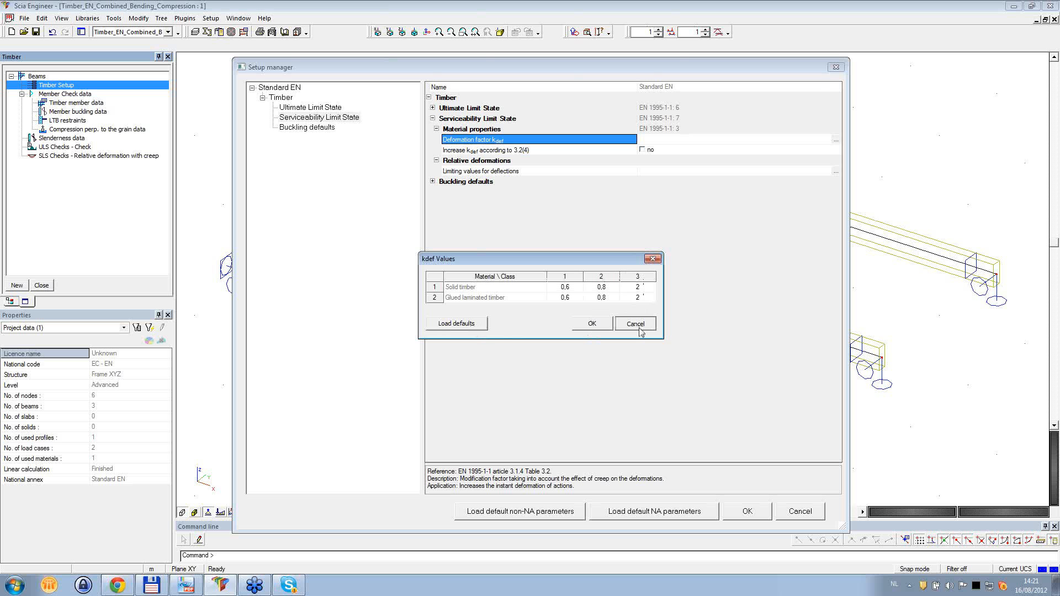
# - Review the option to increase kdef according to 3.2(4), recheck the kdef table and cancel it
pyautogui.click(503, 153)
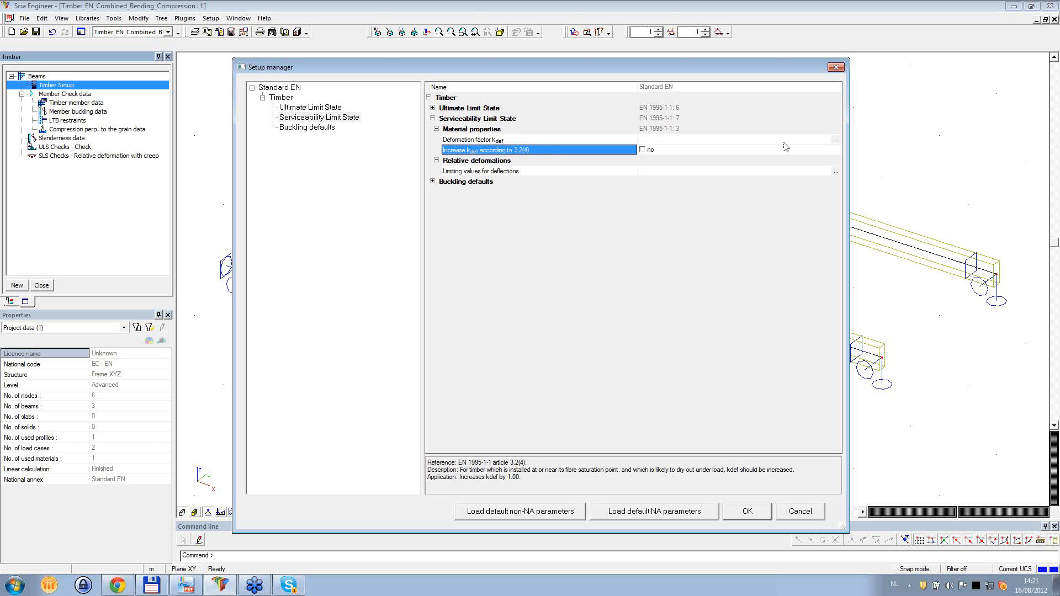
pyautogui.click(835, 140)
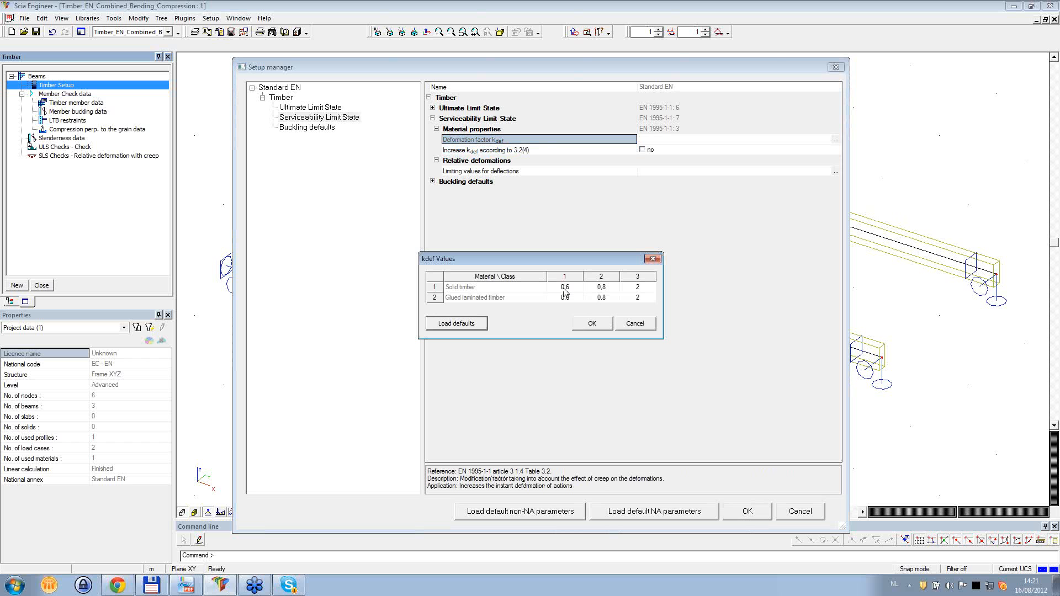
pyautogui.click(645, 327)
# - Try increasing kdef according to 3.2(4), view the resulting kdef table, cancel it and disable the increase again
pyautogui.click(643, 150)
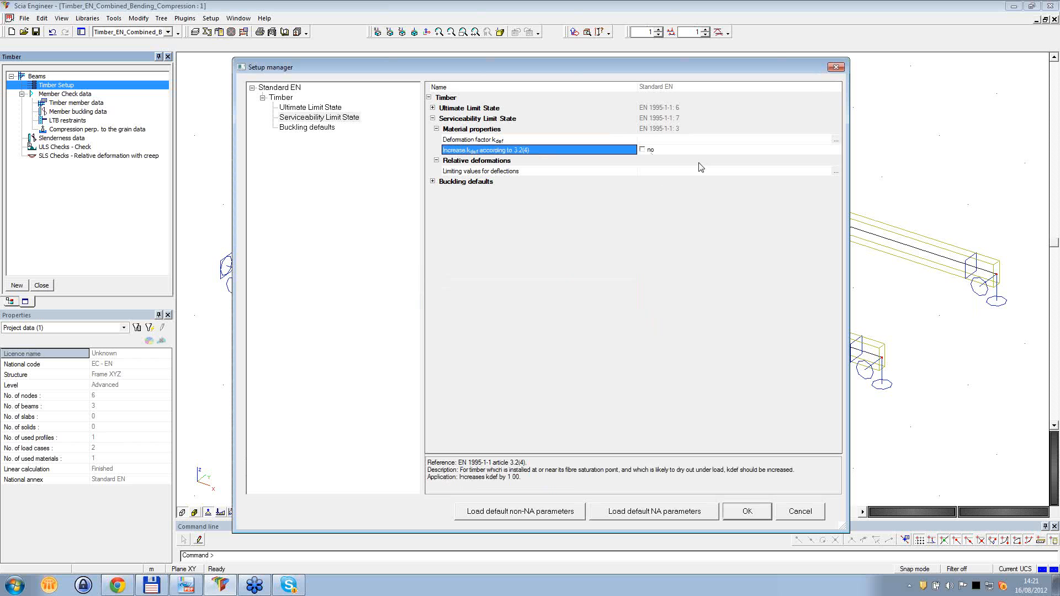
pyautogui.click(835, 140)
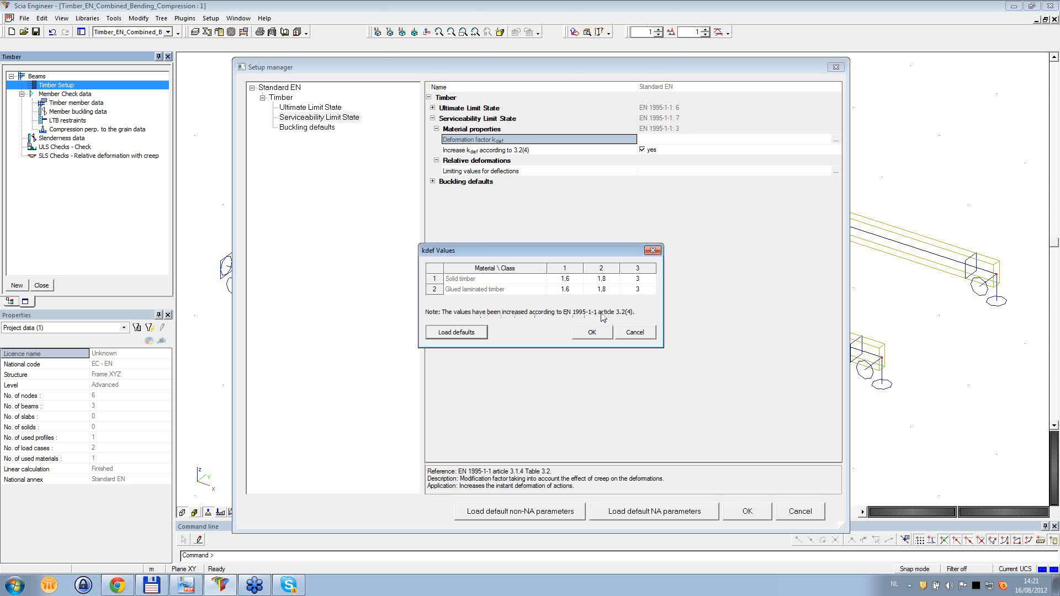
pyautogui.click(635, 331)
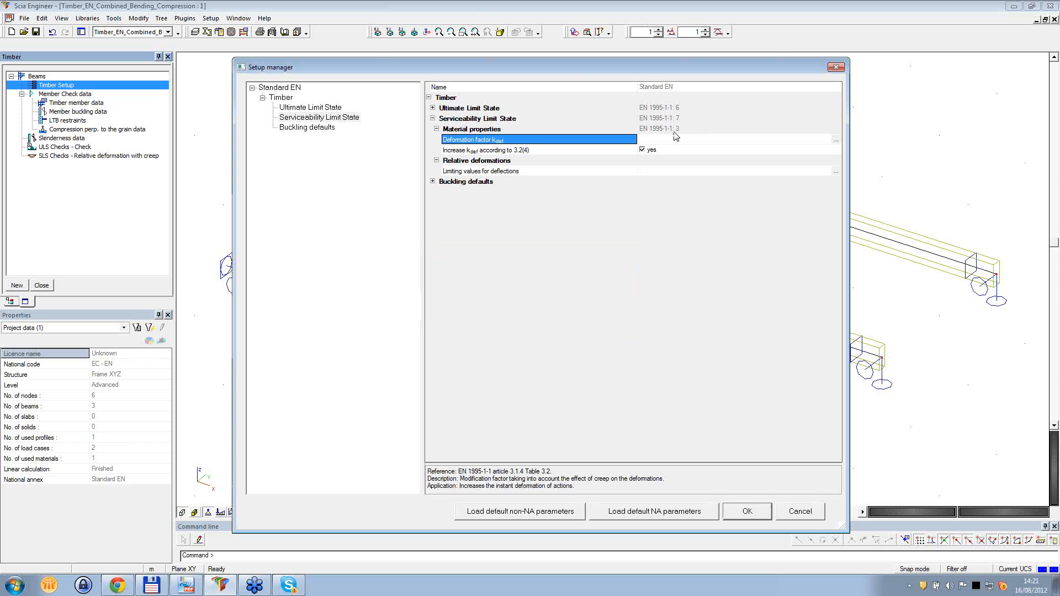
pyautogui.click(643, 150)
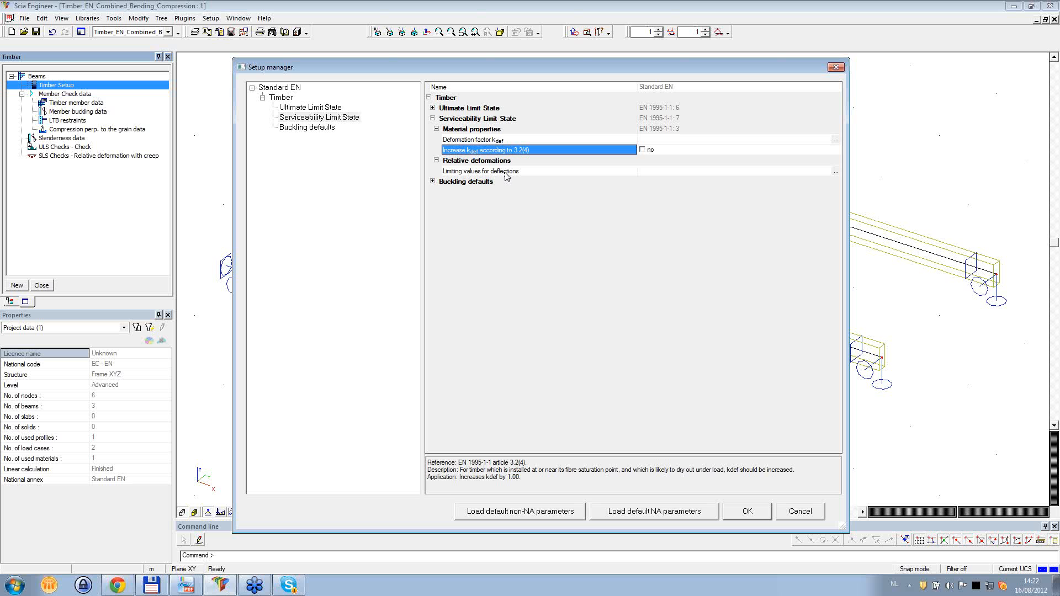
# - Inspect the limiting values for deflections and the buckling defaults, and close the Timber Setup without changes
pyautogui.click(837, 174)
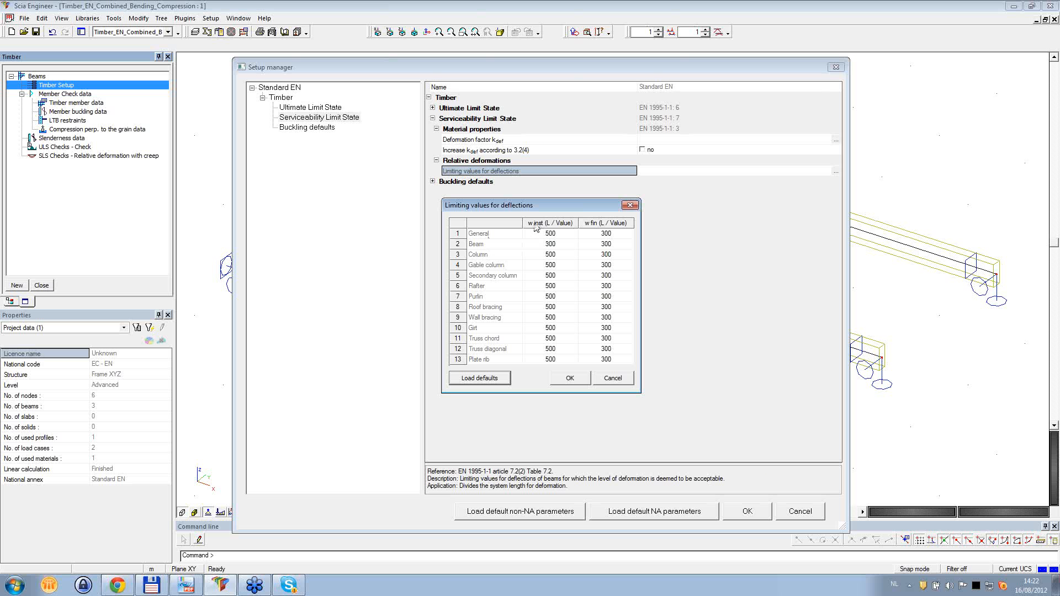
pyautogui.click(630, 206)
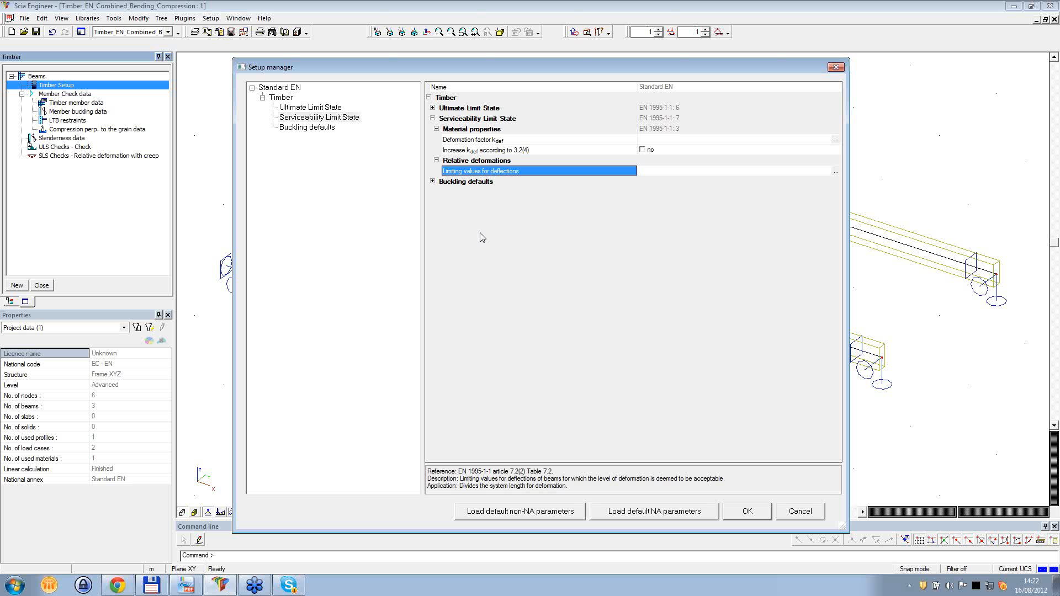
pyautogui.click(313, 128)
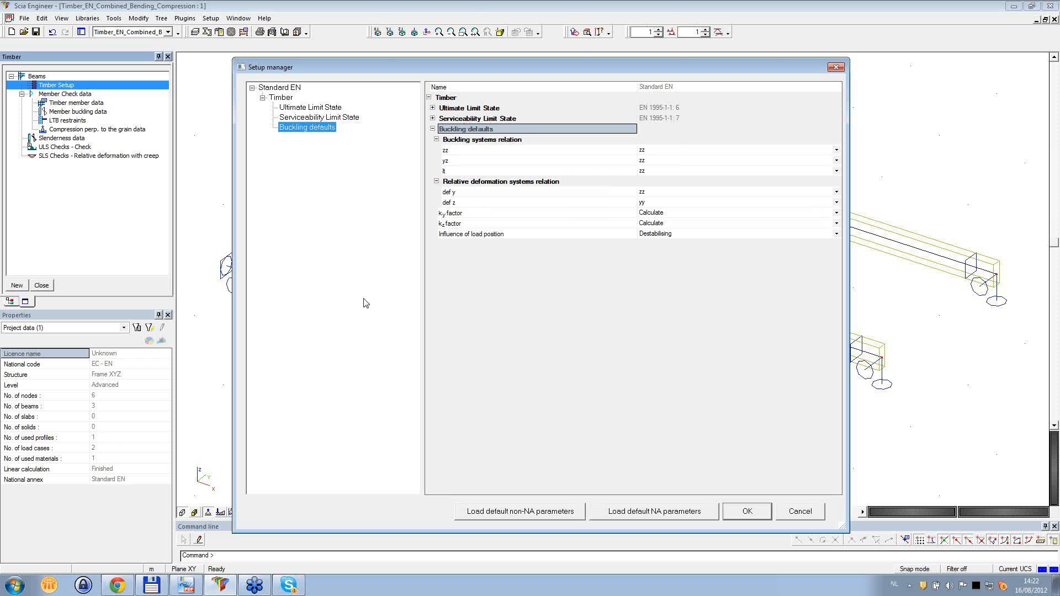
pyautogui.click(307, 108)
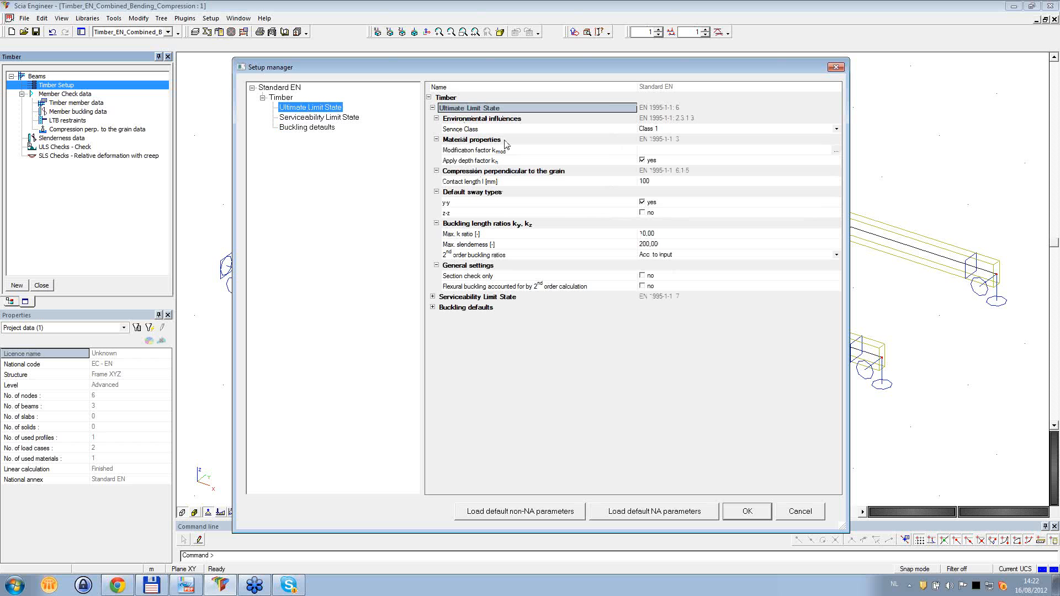
pyautogui.click(332, 118)
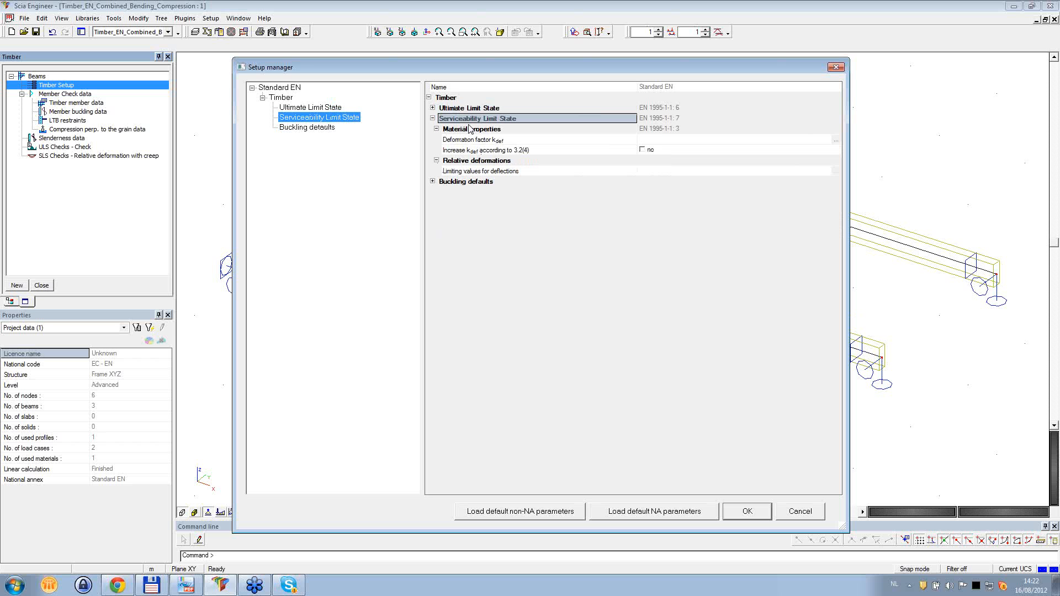
pyautogui.click(800, 511)
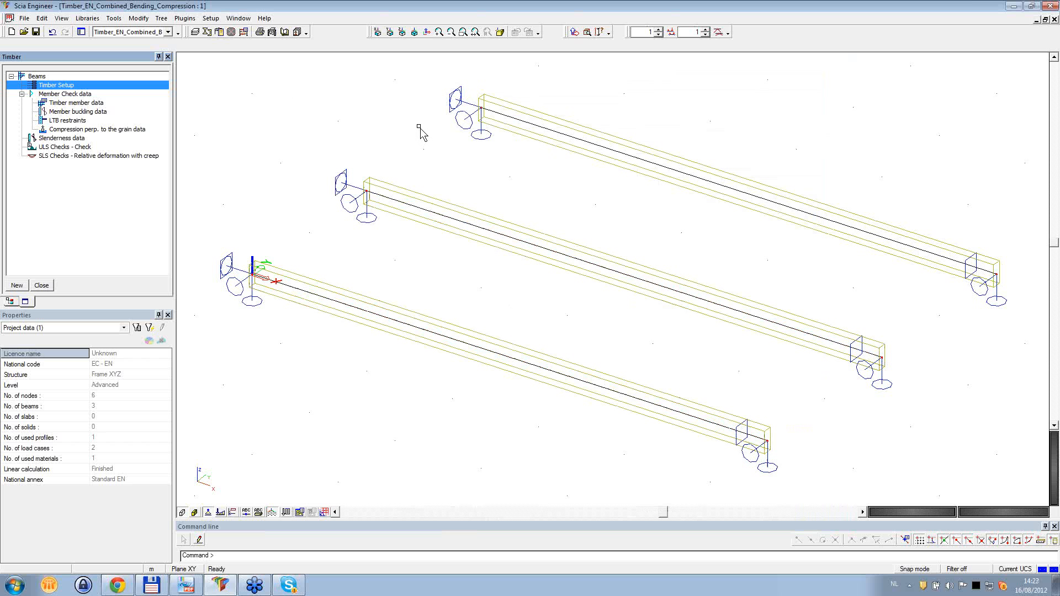
# - Inspect the action type and duration options of load case LC2, keeping the duration at Short, and close the load cases
pyautogui.scroll(-2, 421, 132)
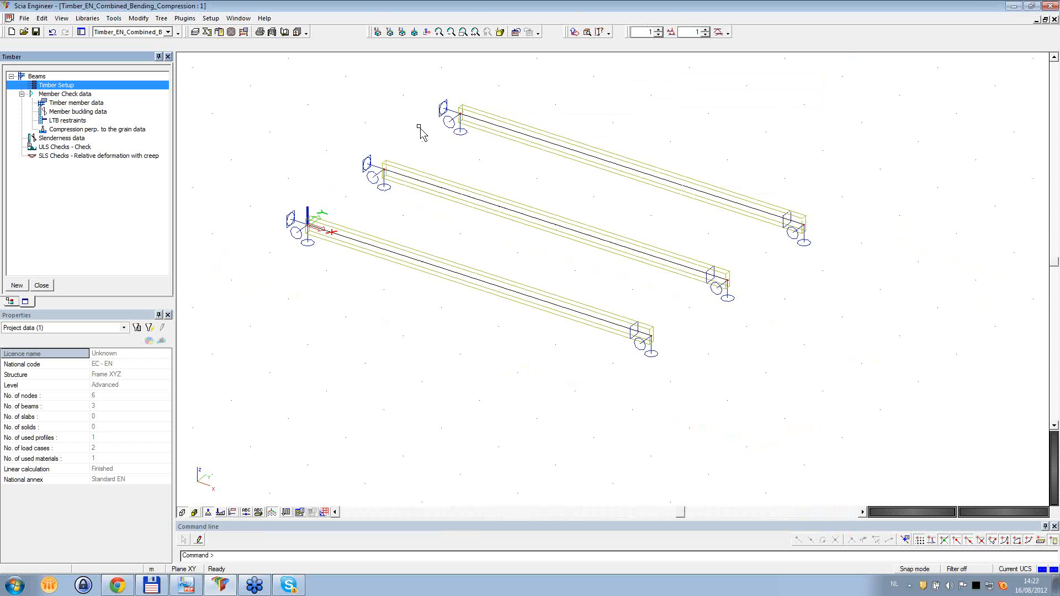
pyautogui.click(42, 285)
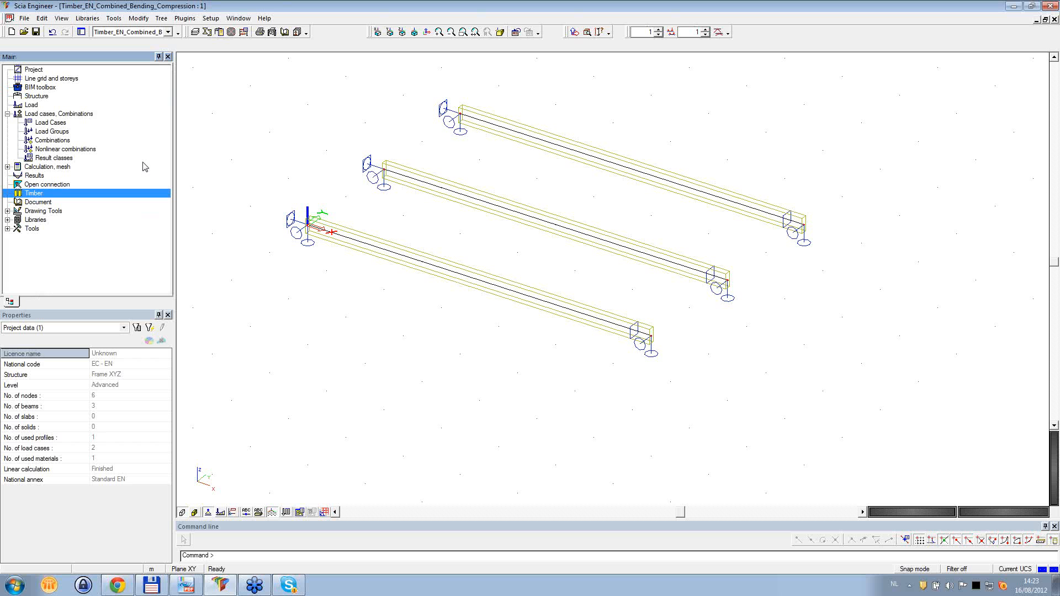
pyautogui.doubleClick(54, 123)
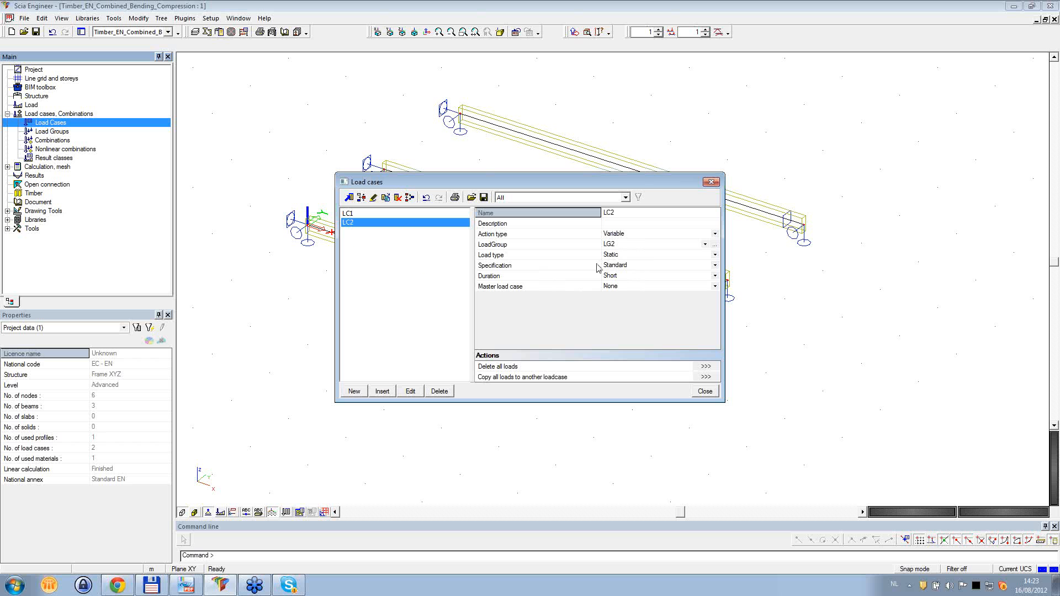
pyautogui.click(615, 236)
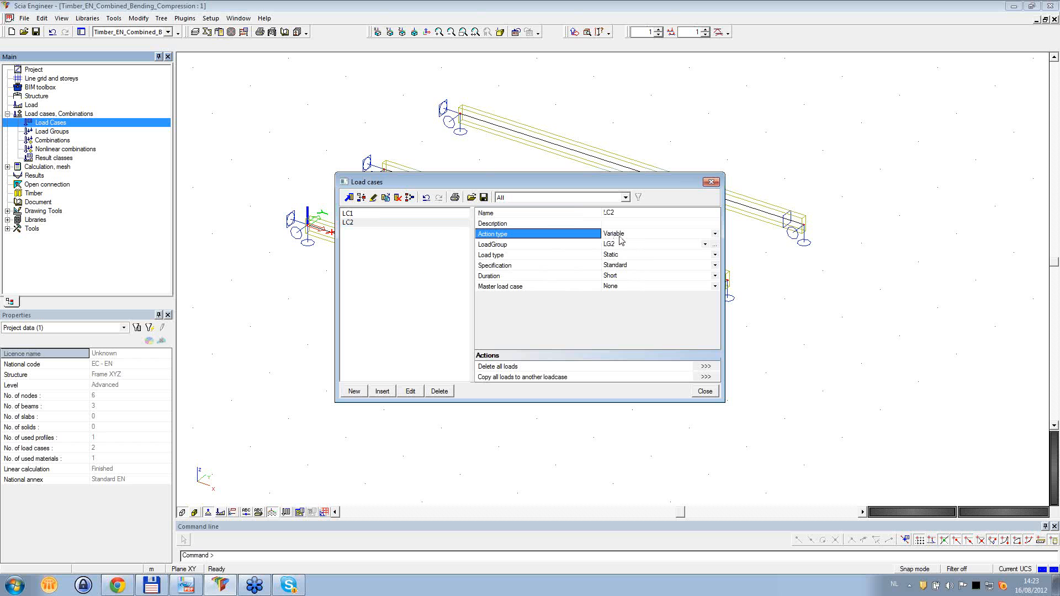
pyautogui.click(512, 278)
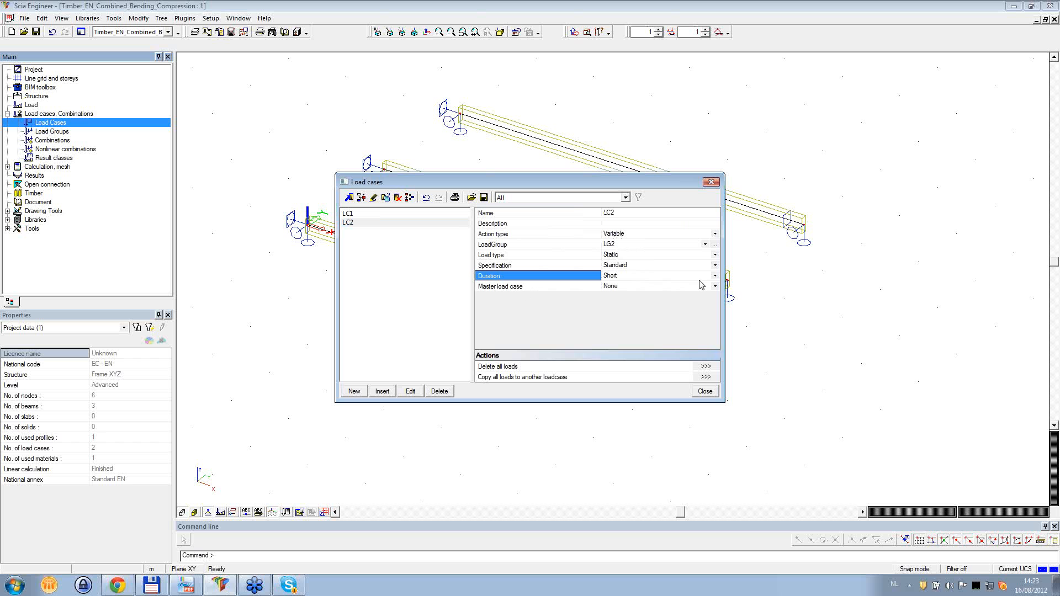
pyautogui.click(715, 276)
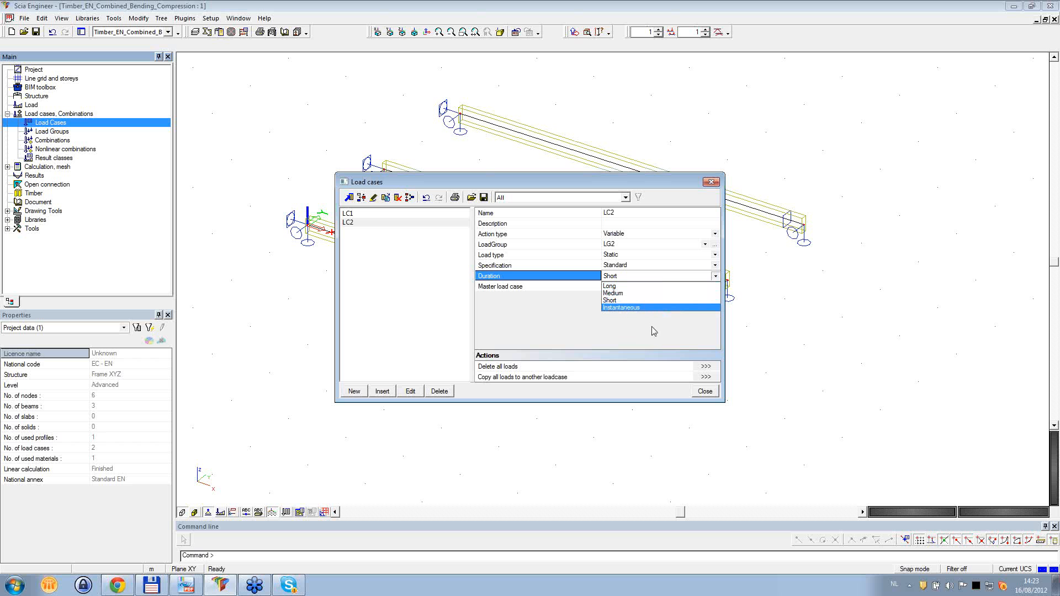
pyautogui.click(621, 300)
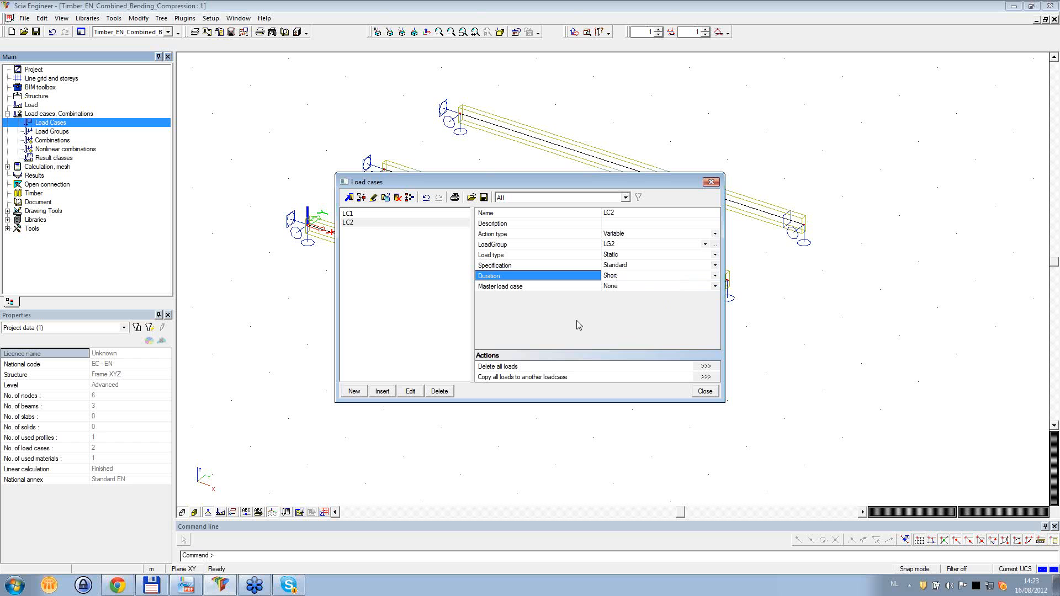
pyautogui.click(710, 181)
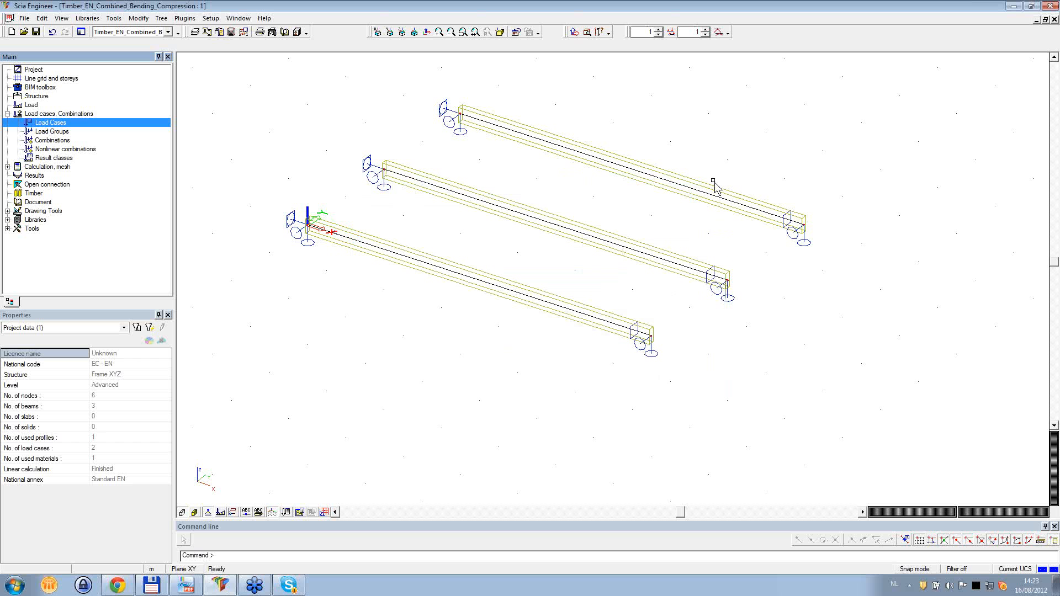
# - Run the timber ULS check on all beams with Brief output and display its results table in a preview below the model
pyautogui.doubleClick(33, 193)
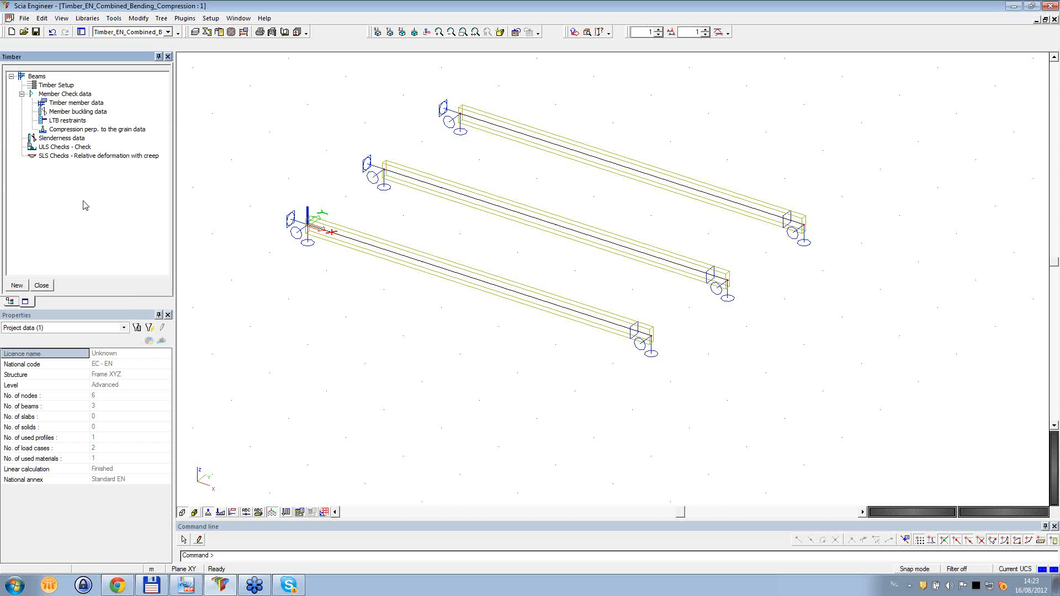
pyautogui.click(43, 148)
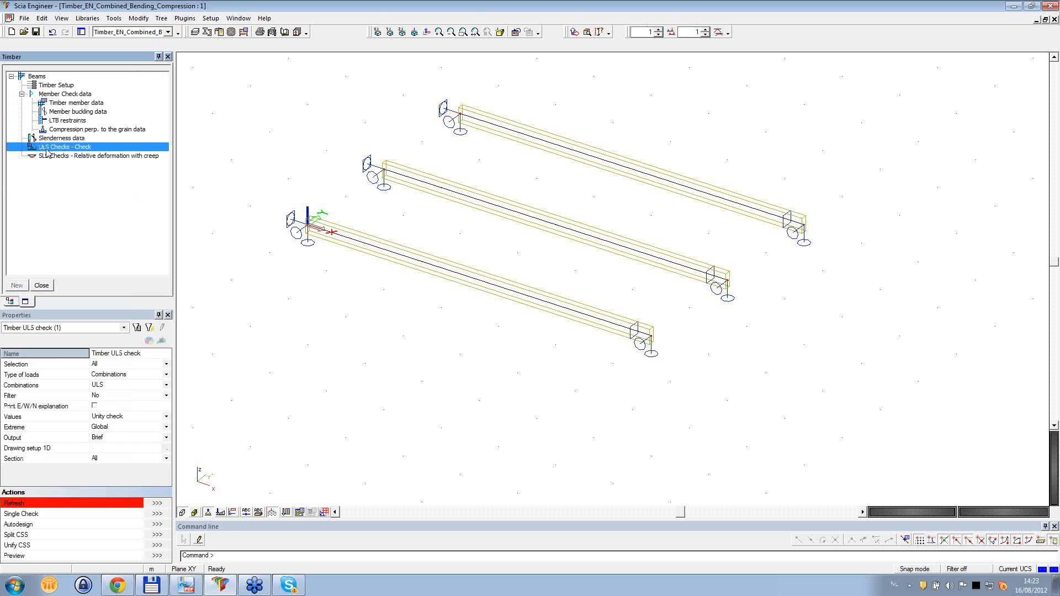
pyautogui.click(44, 440)
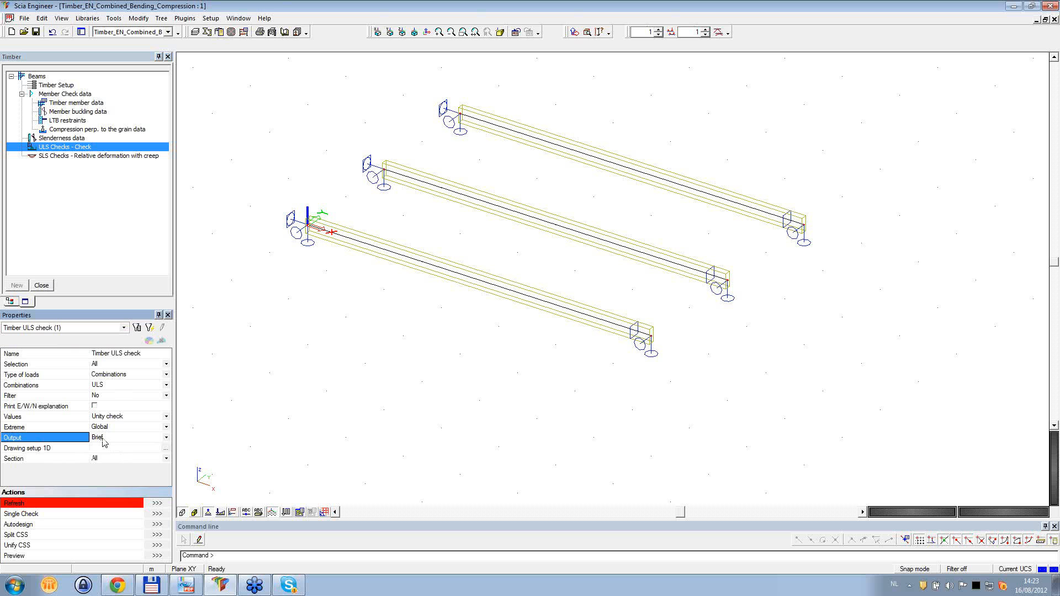
pyautogui.click(156, 504)
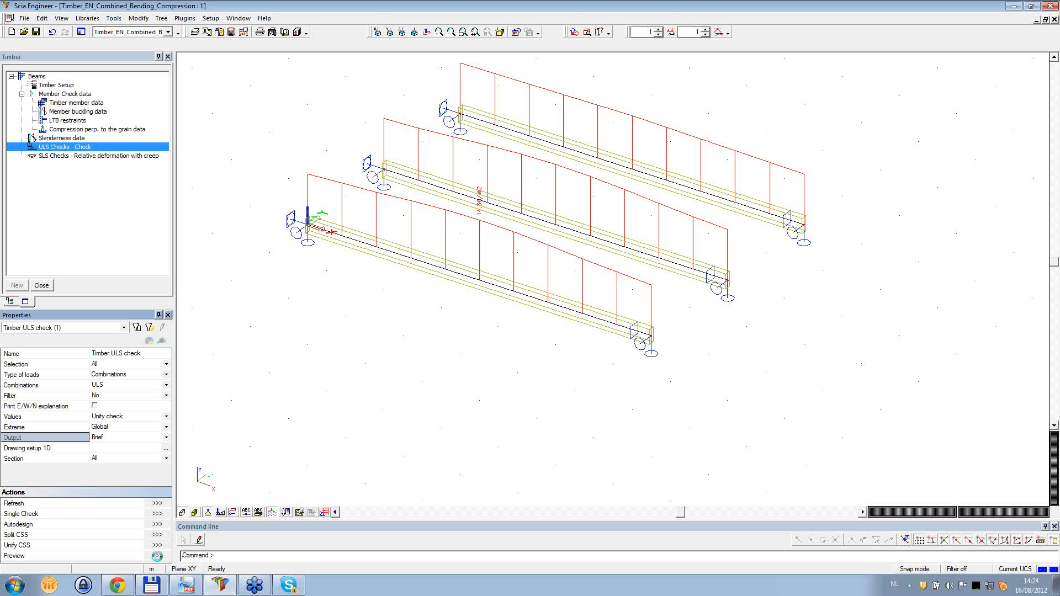
pyautogui.click(157, 556)
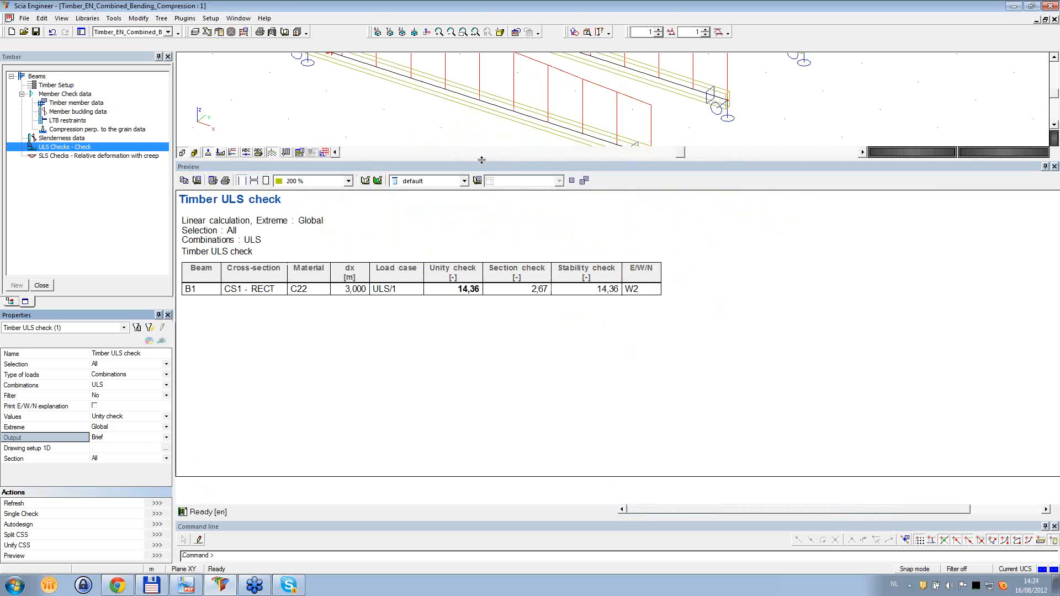
pyautogui.moveTo(481, 159); pyautogui.dragTo(481, 305)
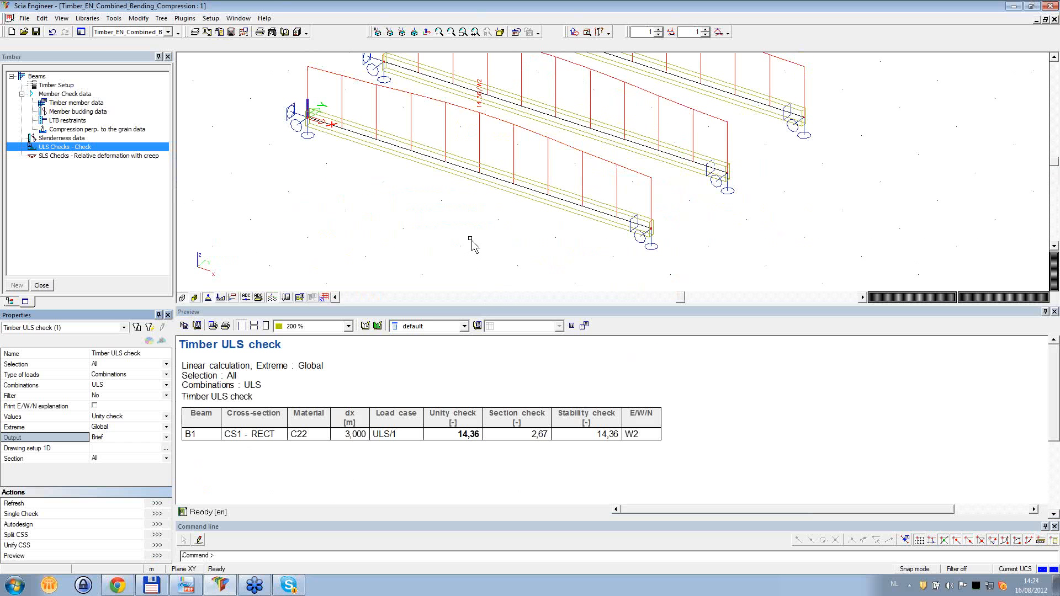
pyautogui.scroll(-1, 470, 239)
pyautogui.moveTo(496, 224); pyautogui.dragTo(479, 240, button='middle')
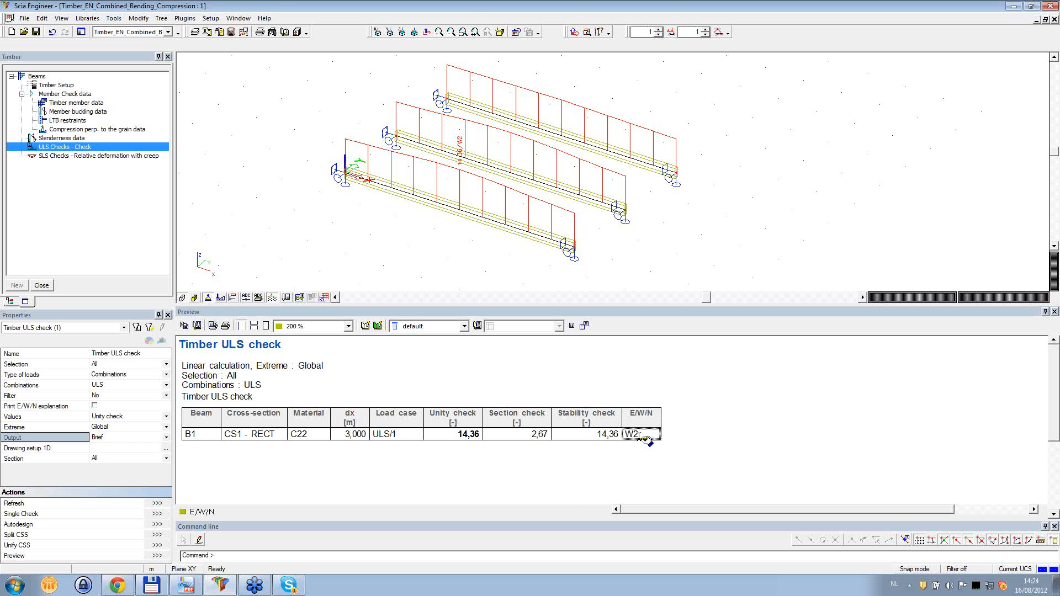
# - Enable printing of the E/W/N explanation for the timber ULS check and refresh the results
pyautogui.click(37, 408)
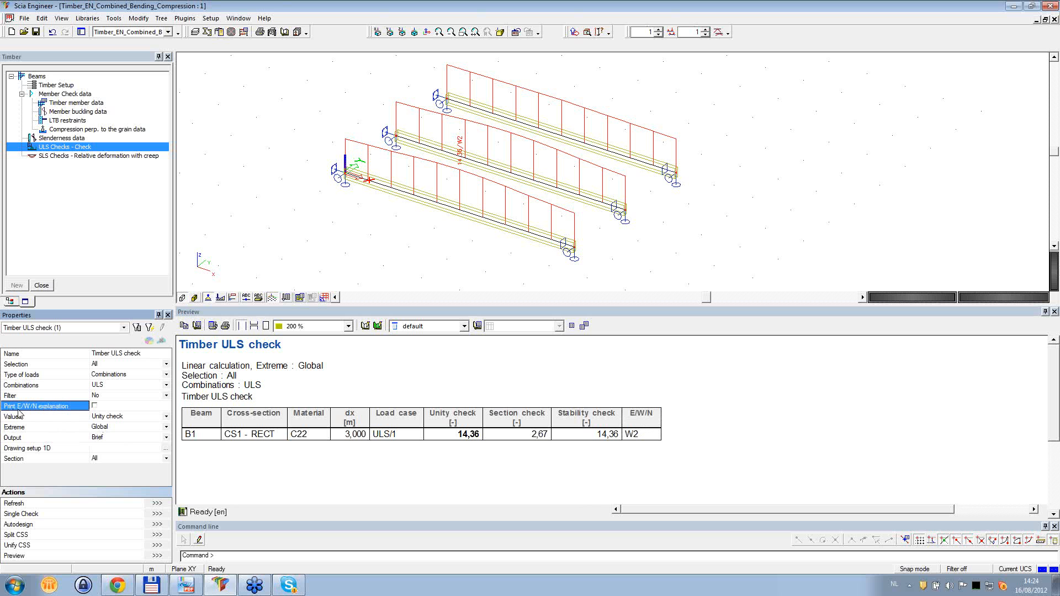
pyautogui.click(94, 405)
pyautogui.click(160, 504)
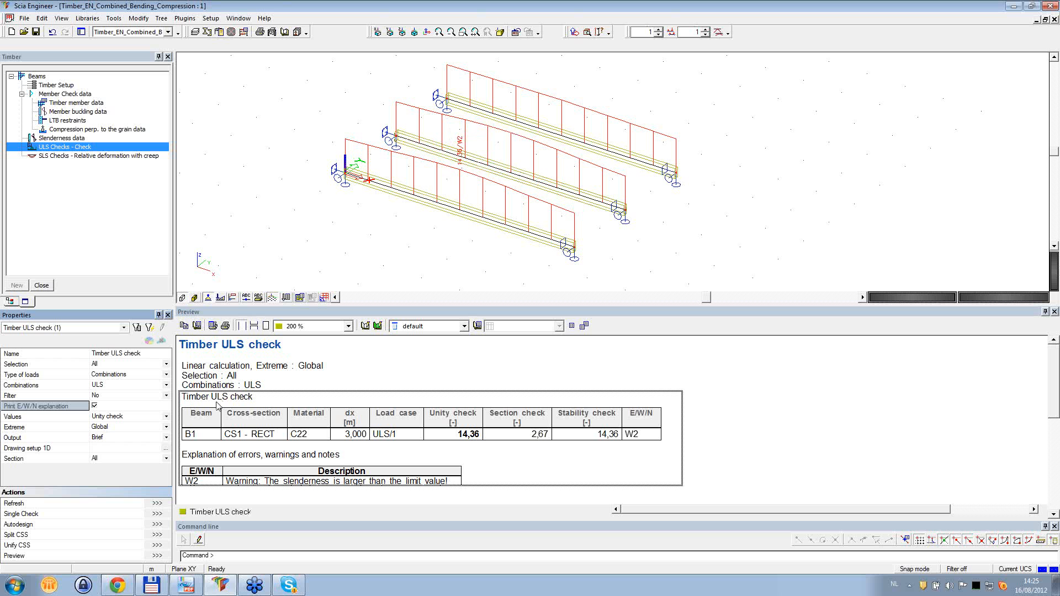
# - Review the errors and warnings display options in the 1D drawing setup and cancel the setup
pyautogui.click(127, 448)
pyautogui.click(166, 448)
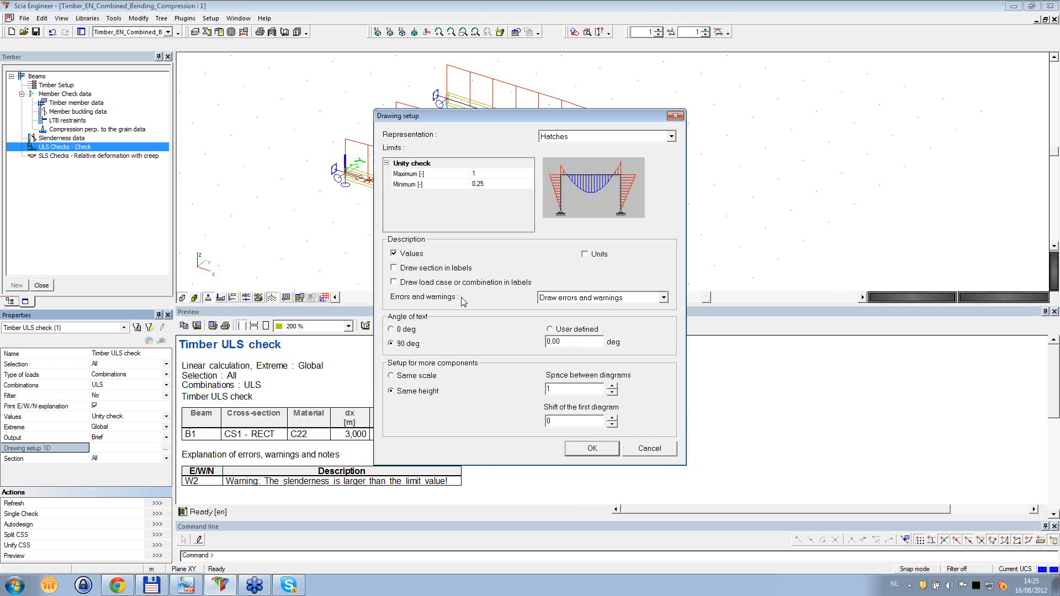
pyautogui.click(662, 298)
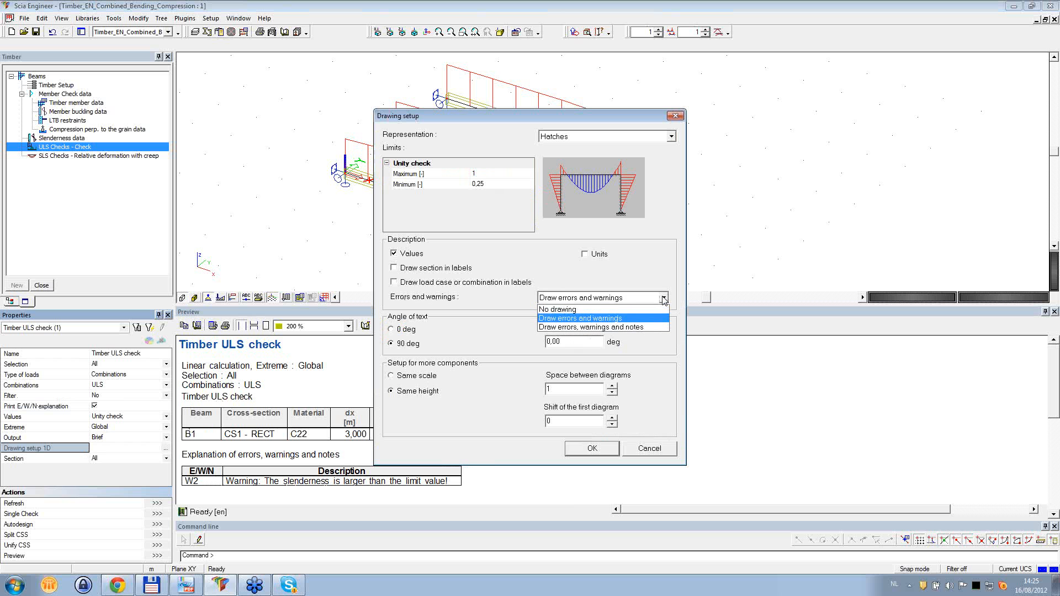
pyautogui.click(607, 328)
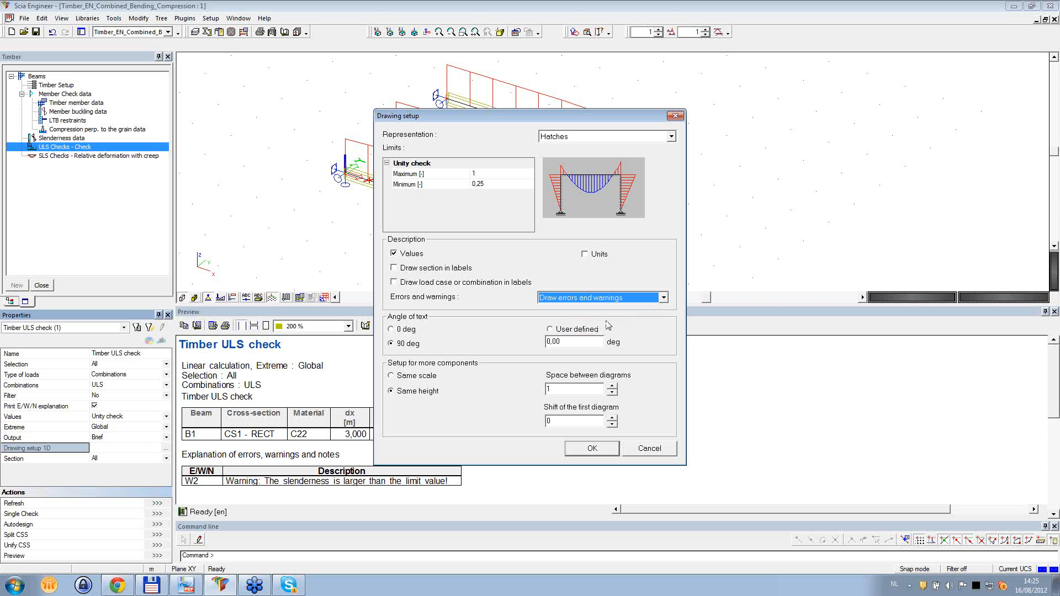
pyautogui.click(653, 452)
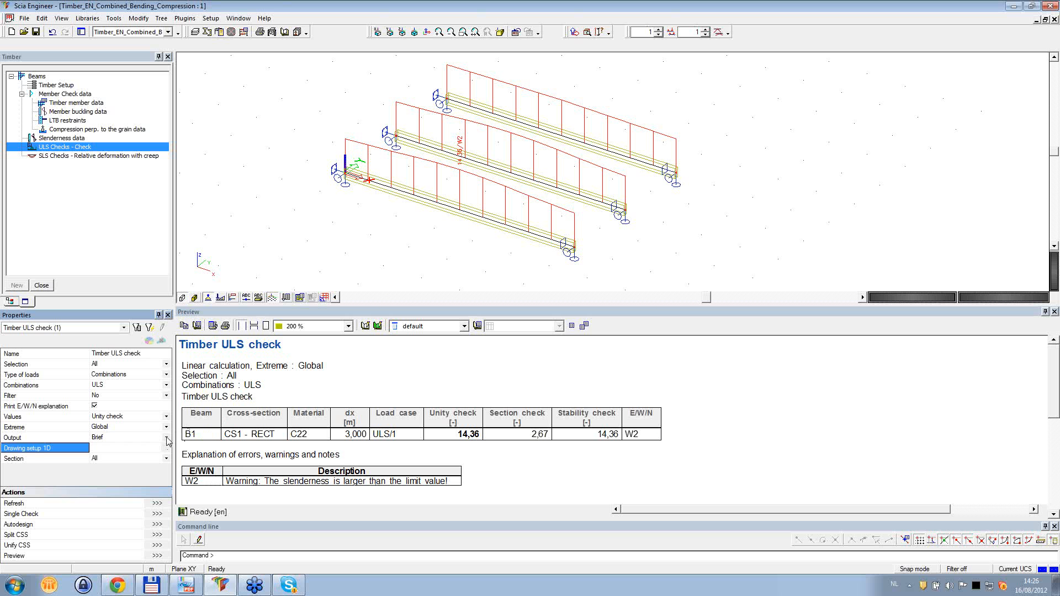
# - Set the ULS check output to Detailed, refresh the results and enlarge the preview area
pyautogui.click(167, 438)
pyautogui.click(134, 457)
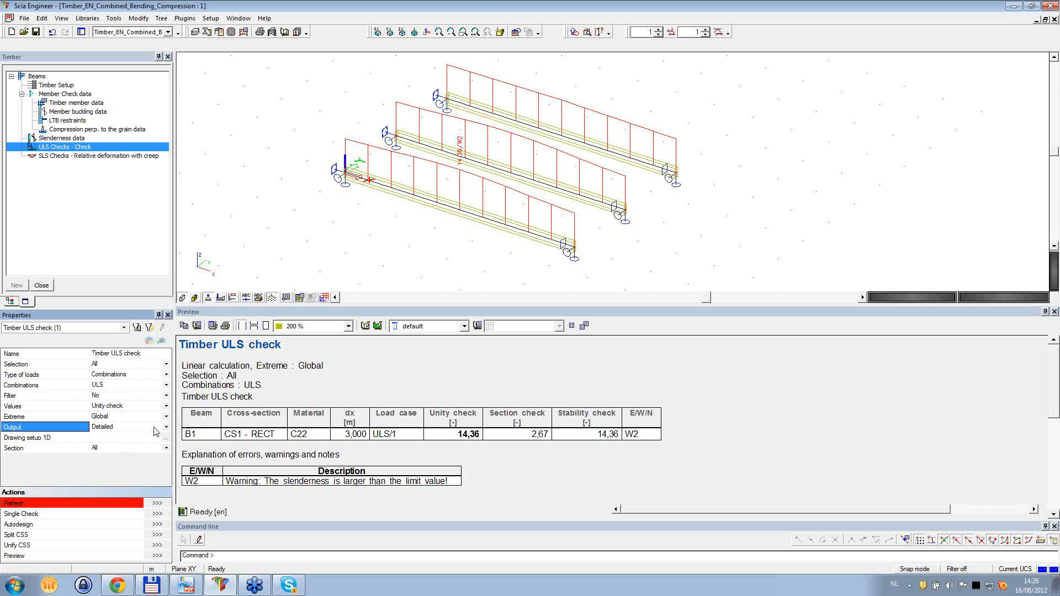
pyautogui.click(157, 503)
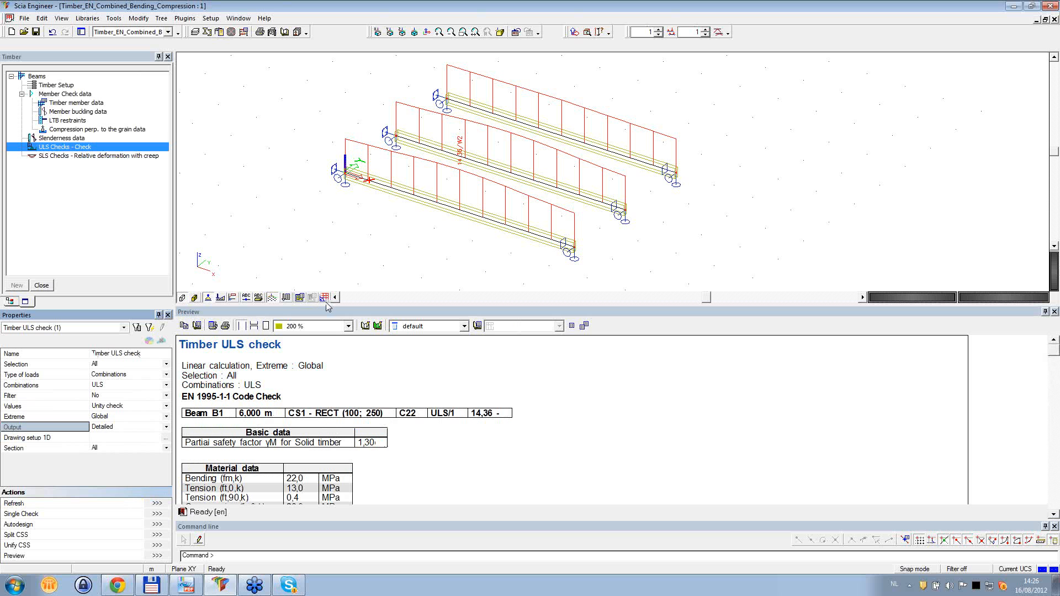
pyautogui.moveTo(322, 305); pyautogui.dragTo(331, 101)
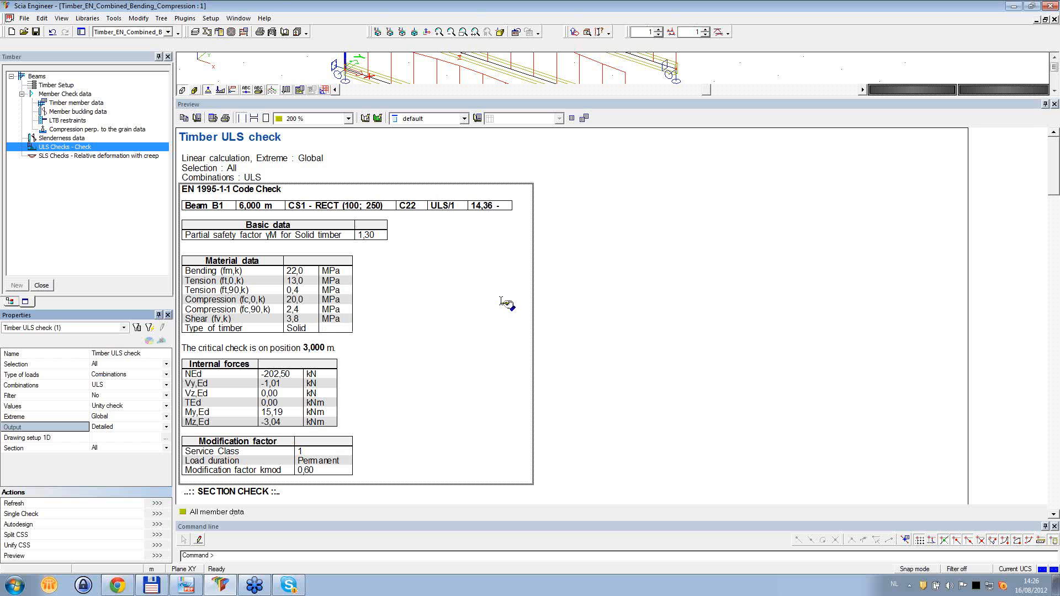
# - Examine the service class, load duration and kmod entries in the detailed report's modification factor table
pyautogui.scroll(-3, 497, 278)
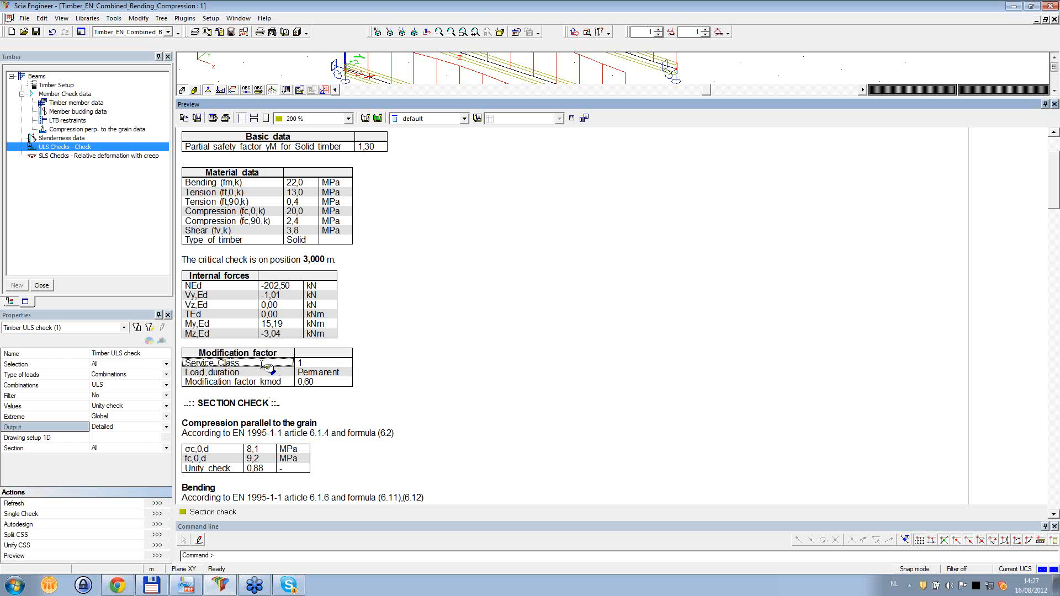
pyautogui.click(265, 366)
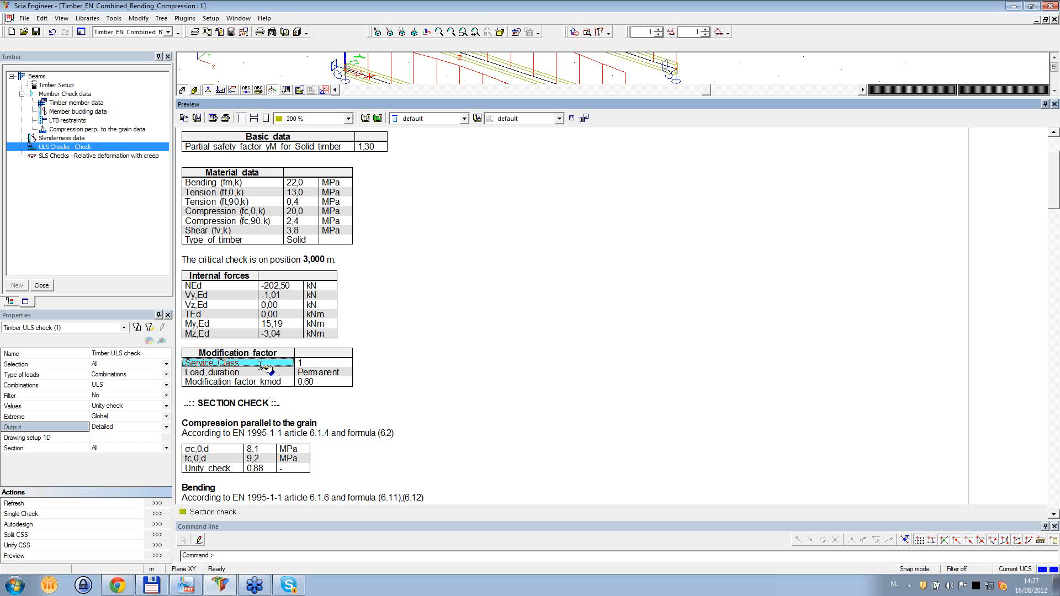
pyautogui.click(260, 373)
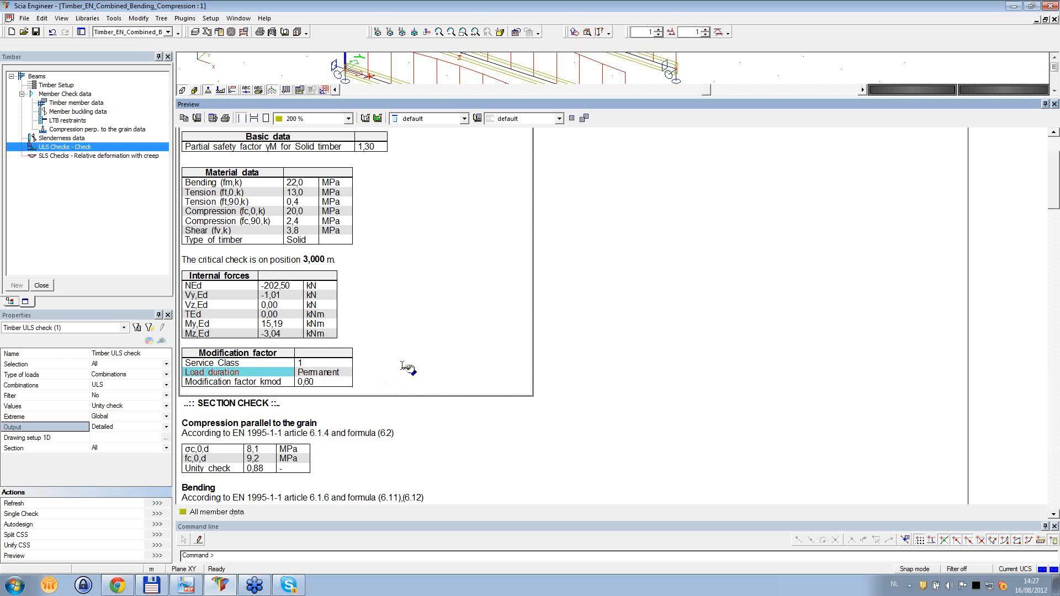
pyautogui.click(322, 374)
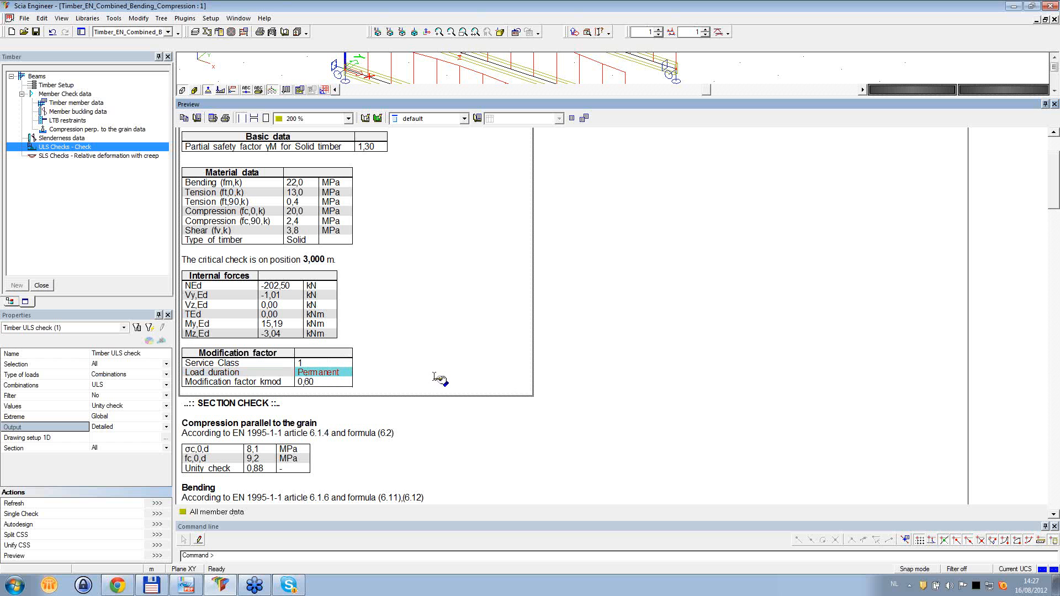
pyautogui.click(342, 382)
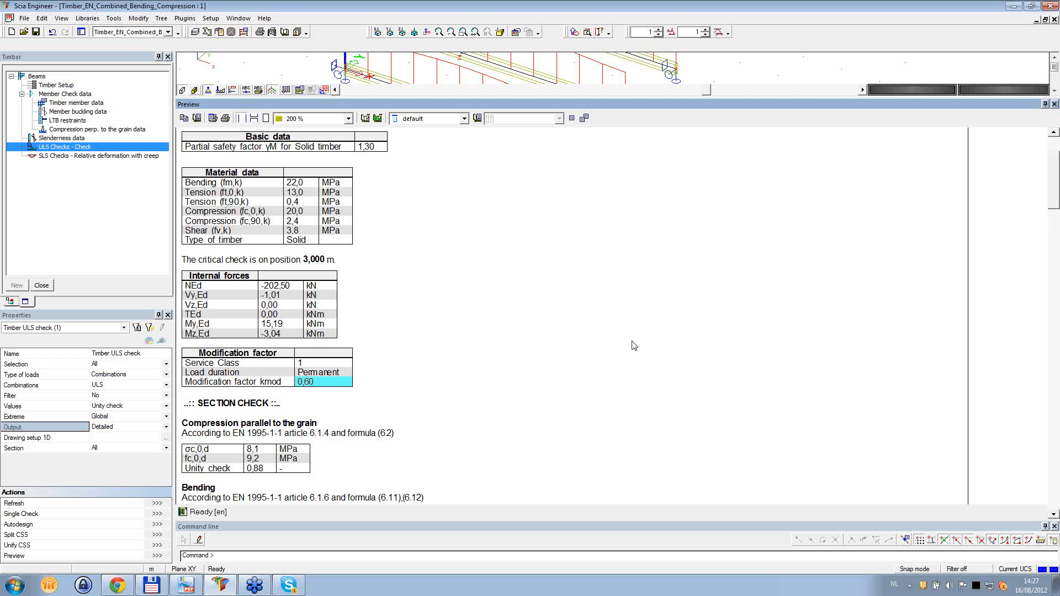
# - Examine the compression parallel to the grain and bending section checks, including the km factor, in the detailed report
pyautogui.scroll(-3, 580, 333)
pyautogui.scroll(-2, 580, 333)
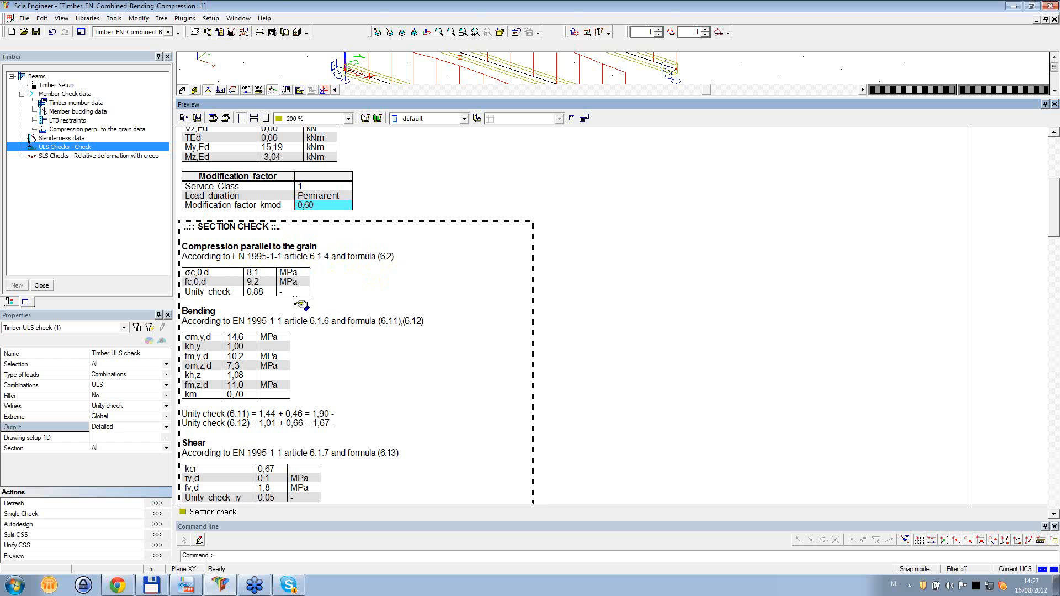
pyautogui.click(264, 291)
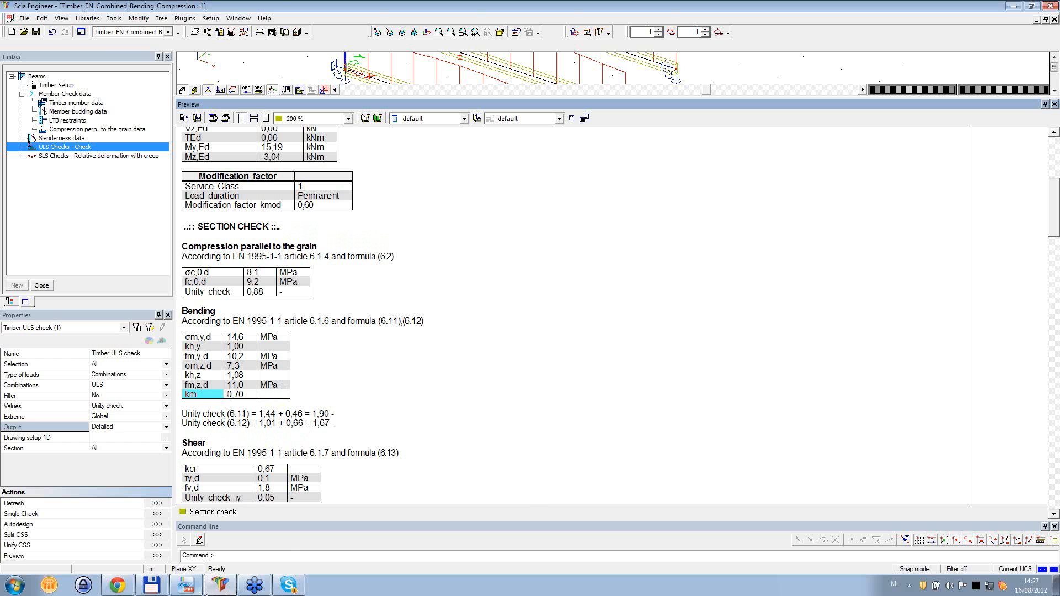
# - Switch to PDF-XChange Viewer and open the Bending chapter under Ultimate Limit State in Timber_Code_Check_Theory_enu
pyautogui.moveTo(195, 590)
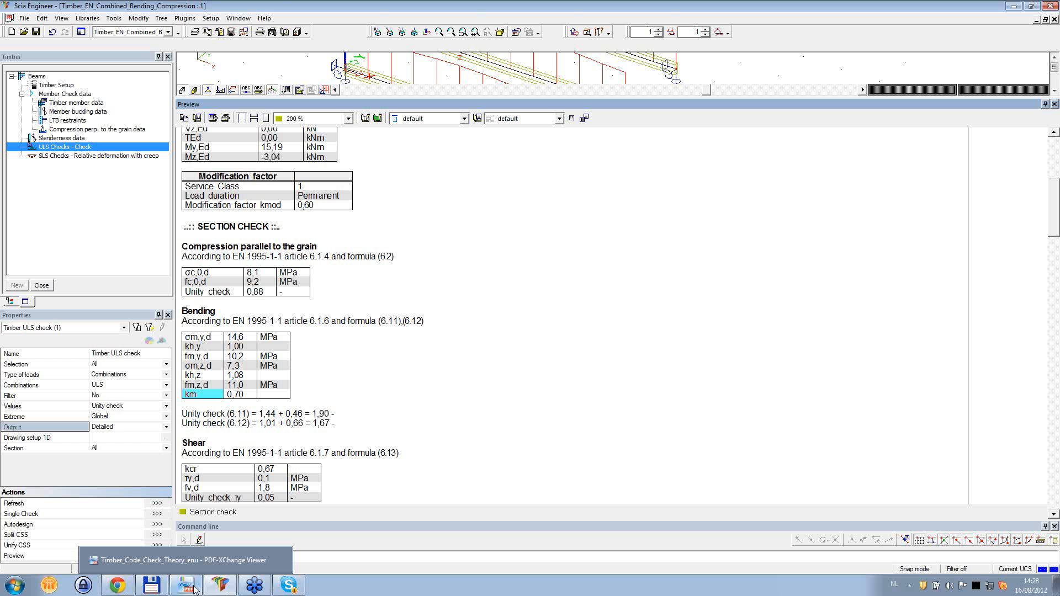
pyautogui.click(190, 589)
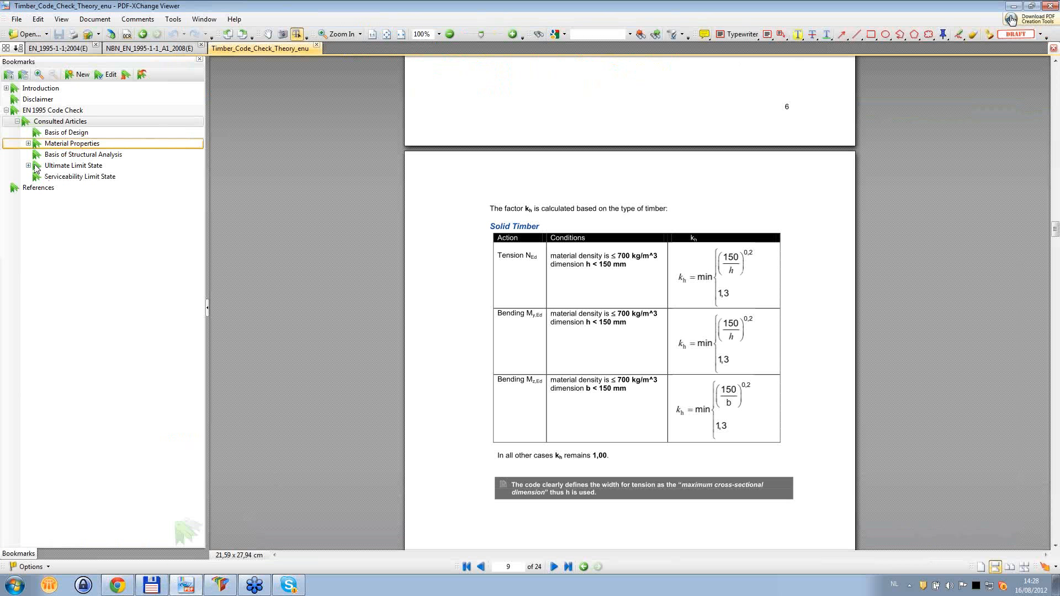
pyautogui.click(29, 165)
pyautogui.click(68, 210)
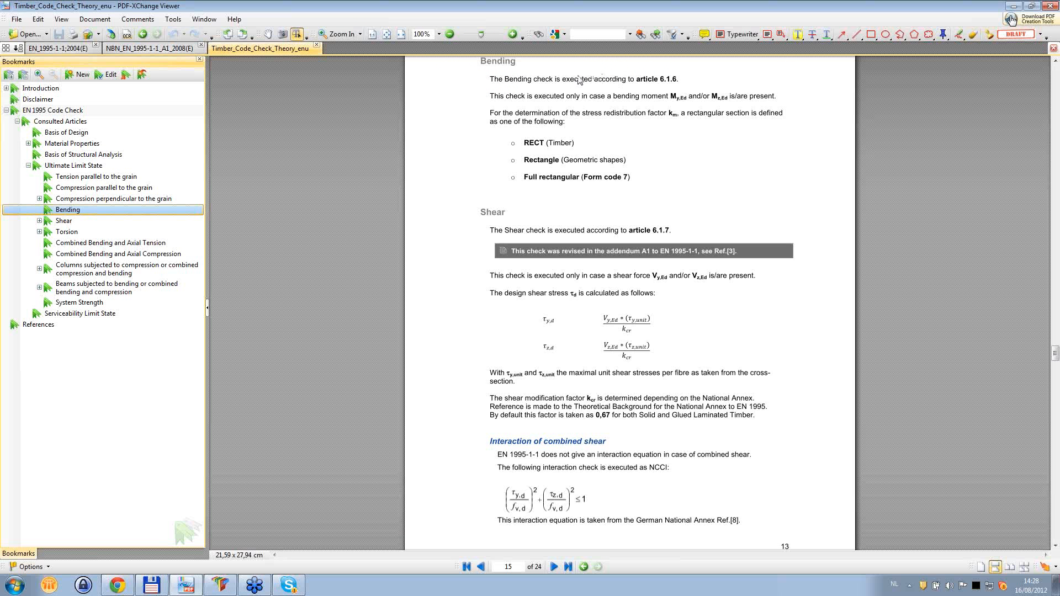
# - Read the Bending chapter's article 6.1.6 reference, the My,Ed and Mz,Ed conditions and the rectangular section definitions for factor km
pyautogui.moveTo(639, 81); pyautogui.dragTo(679, 80)
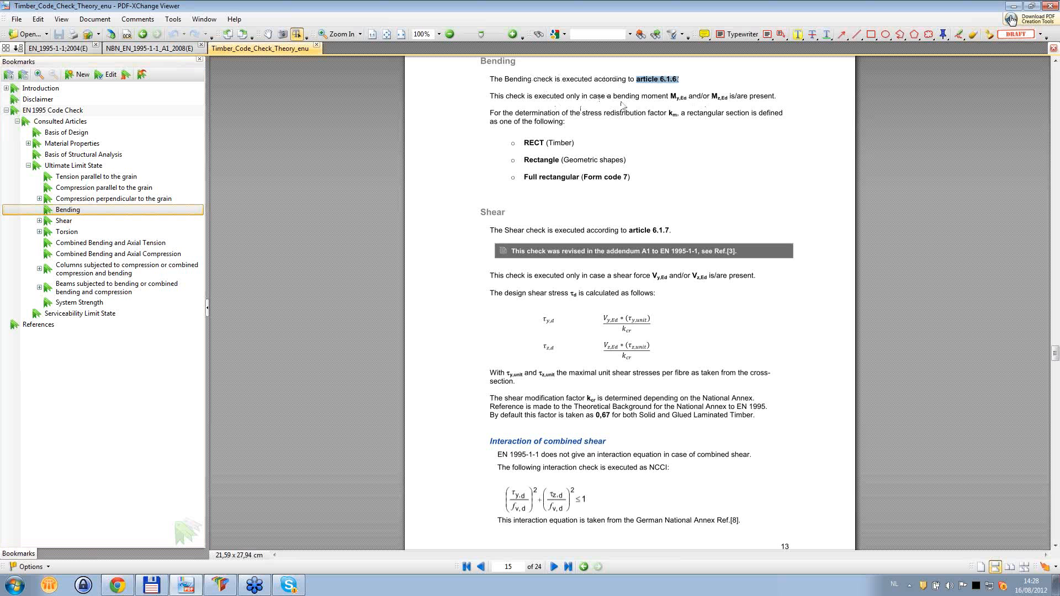
pyautogui.click(674, 96)
pyautogui.moveTo(711, 97); pyautogui.dragTo(729, 97)
pyautogui.moveTo(669, 115); pyautogui.dragTo(677, 115)
pyautogui.moveTo(689, 114); pyautogui.dragTo(737, 118)
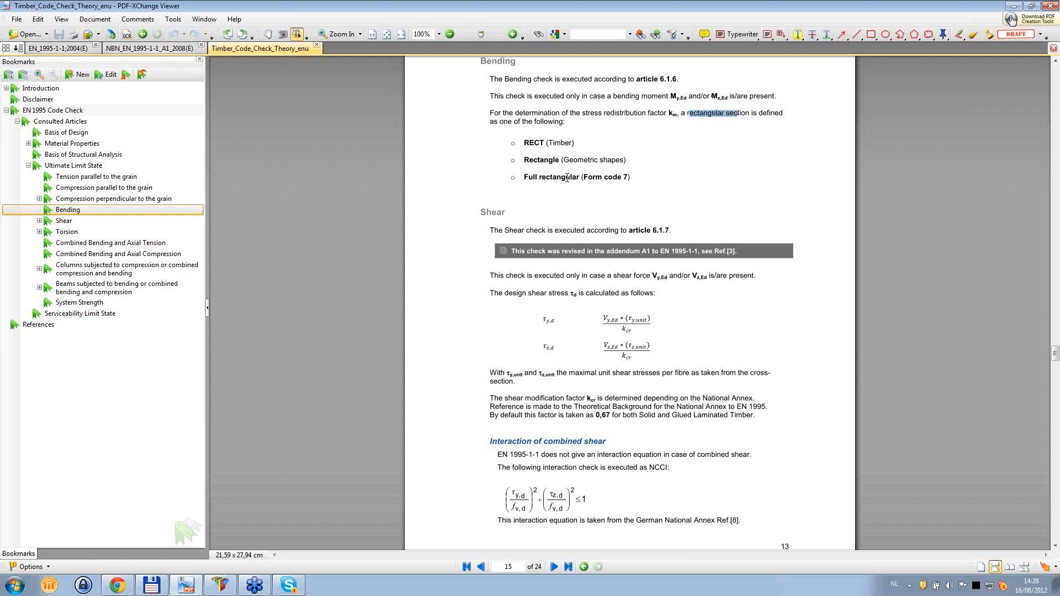
pyautogui.moveTo(583, 177); pyautogui.dragTo(630, 177)
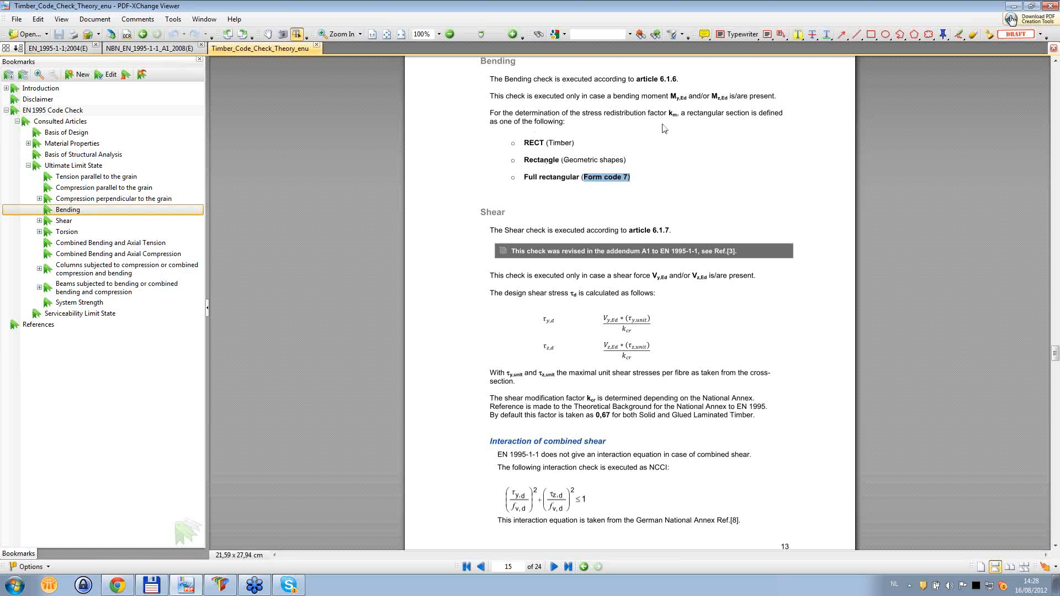
pyautogui.moveTo(667, 113); pyautogui.dragTo(679, 114)
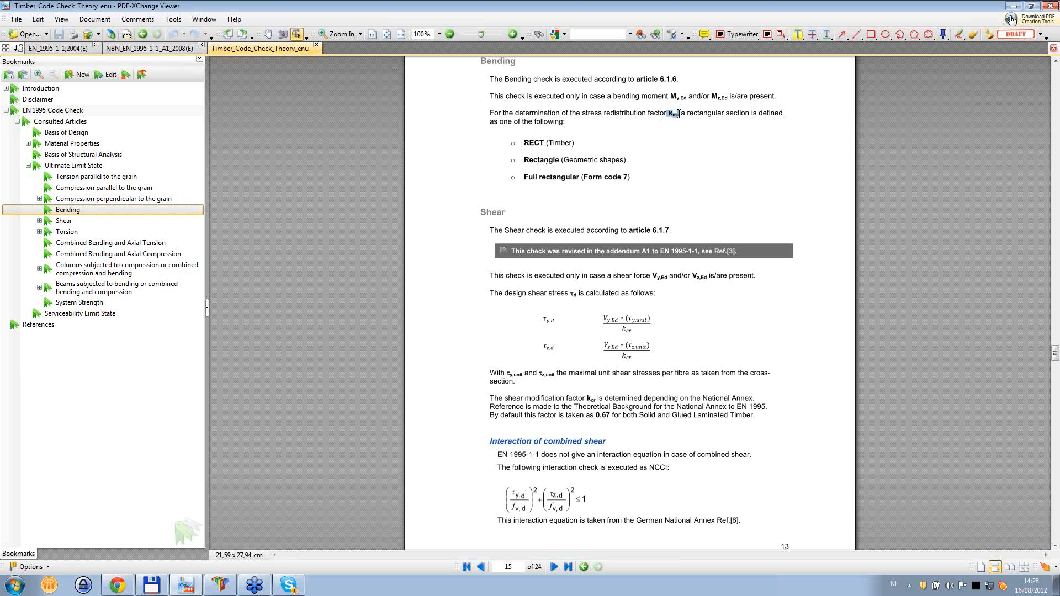
pyautogui.click(679, 115)
pyautogui.moveTo(662, 79); pyautogui.dragTo(678, 79)
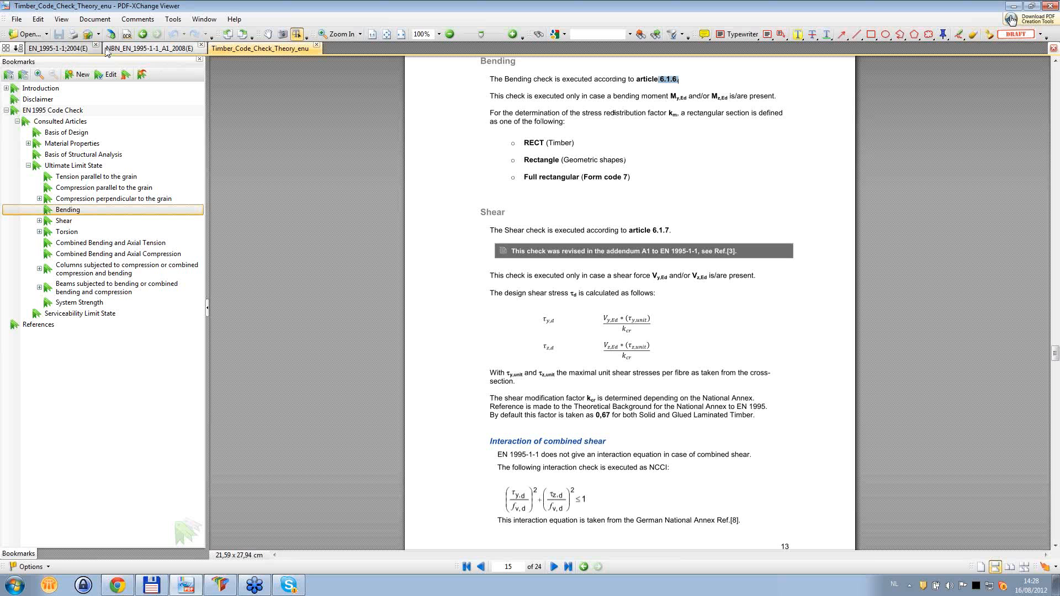
# - Find article 6.1.6 Bending in the EN_1995-1-1;2004(E) document and examine formulas (6.11) and (6.12)
pyautogui.click(61, 48)
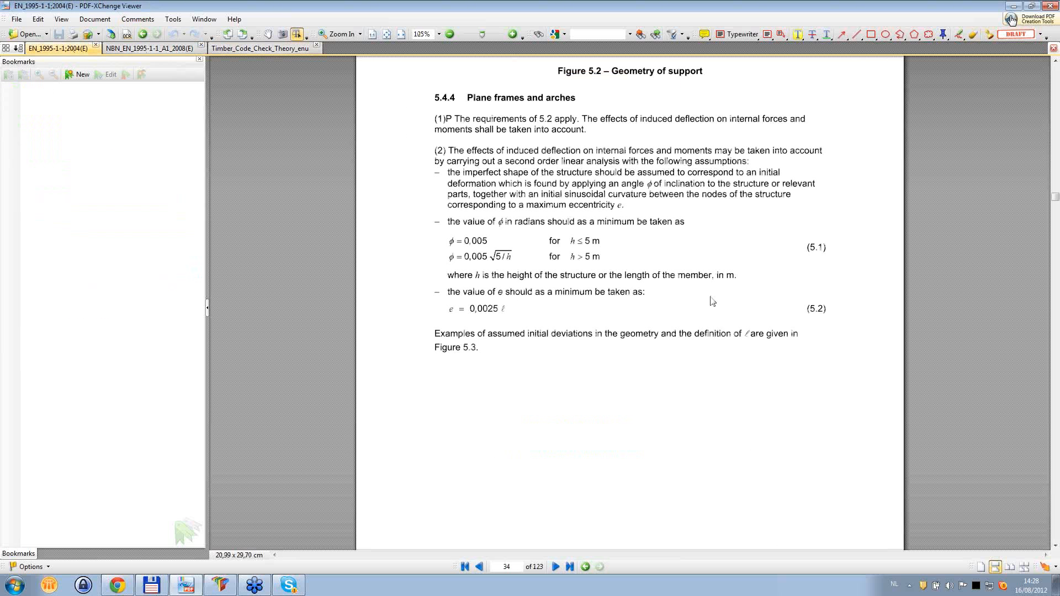
pyautogui.scroll(-4, 712, 301)
pyautogui.click(1055, 524)
pyautogui.click(1056, 524)
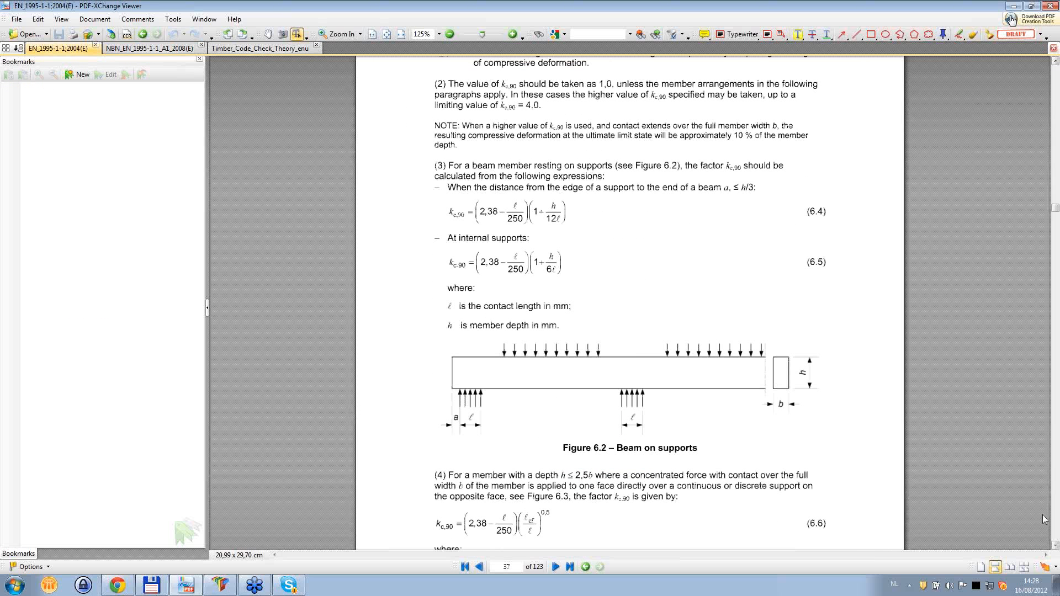
pyautogui.scroll(2, 640, 342)
pyautogui.click(1057, 483)
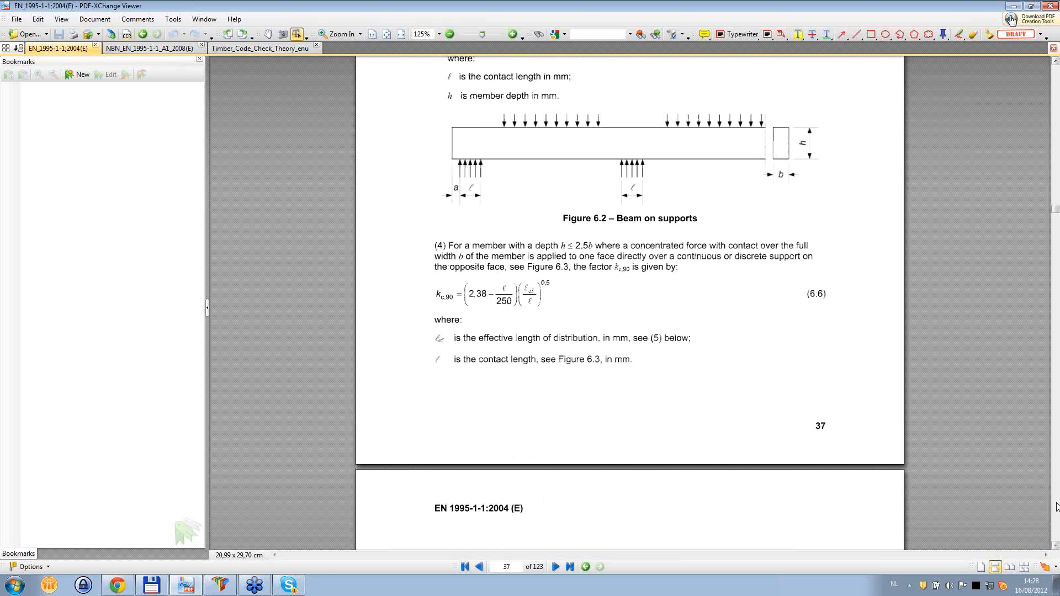
pyautogui.click(1057, 491)
pyautogui.click(1057, 499)
pyautogui.click(1056, 506)
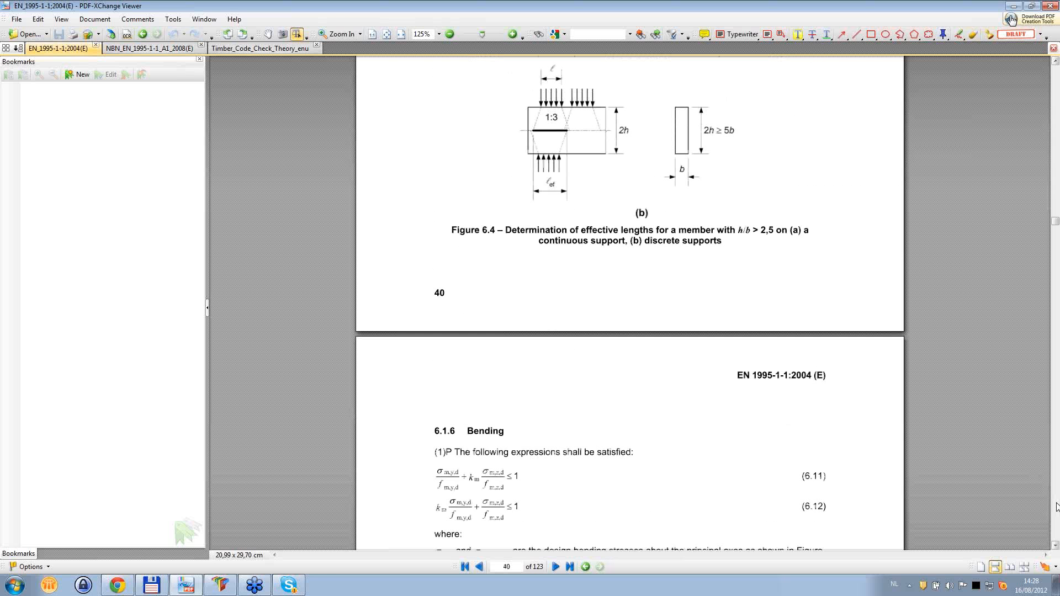
pyautogui.scroll(-4, 745, 296)
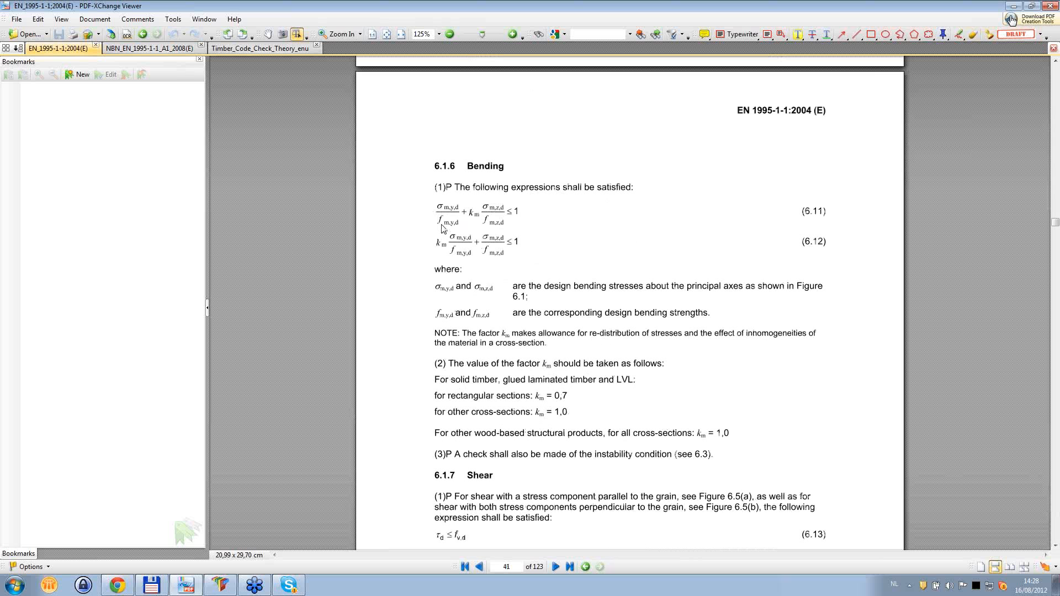
pyautogui.moveTo(803, 211); pyautogui.dragTo(825, 241)
# - Return to Scia Engineer and review the shear and combined bending and axial compression checks in the detailed report
pyautogui.click(186, 589)
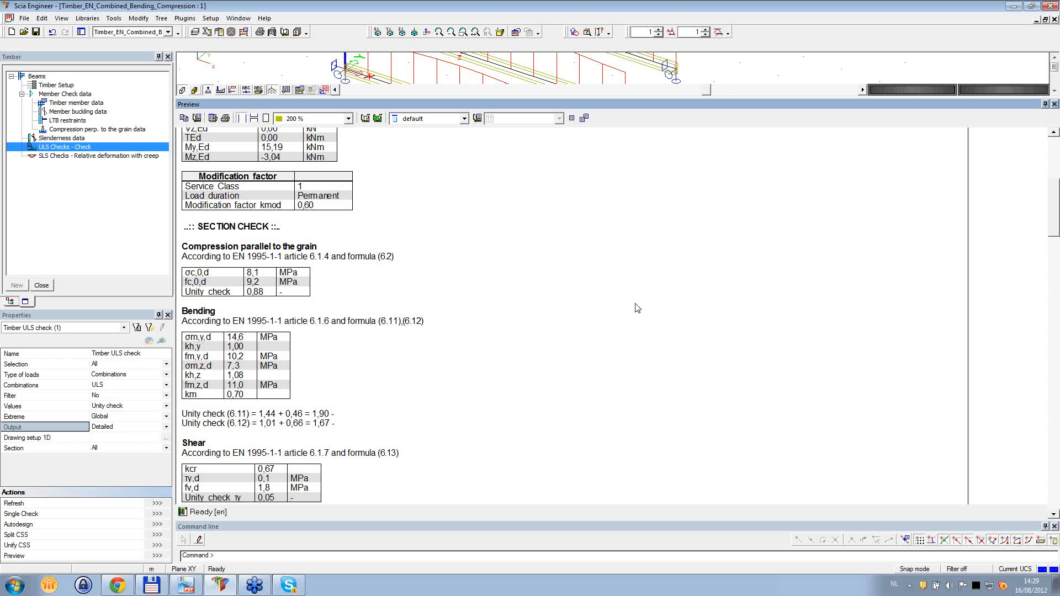
pyautogui.scroll(-3, 637, 308)
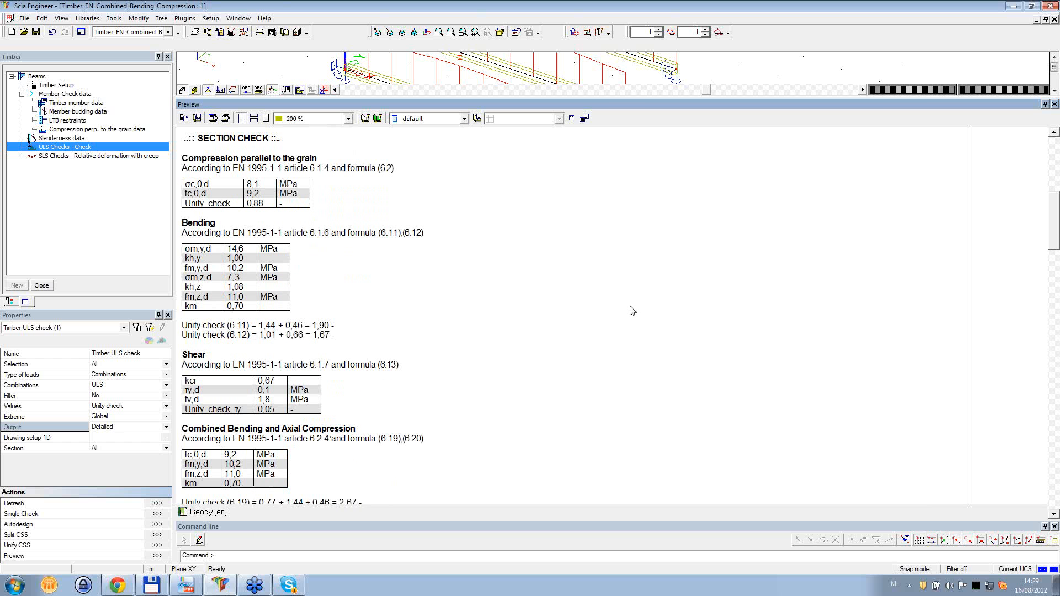
pyautogui.scroll(-1, 602, 306)
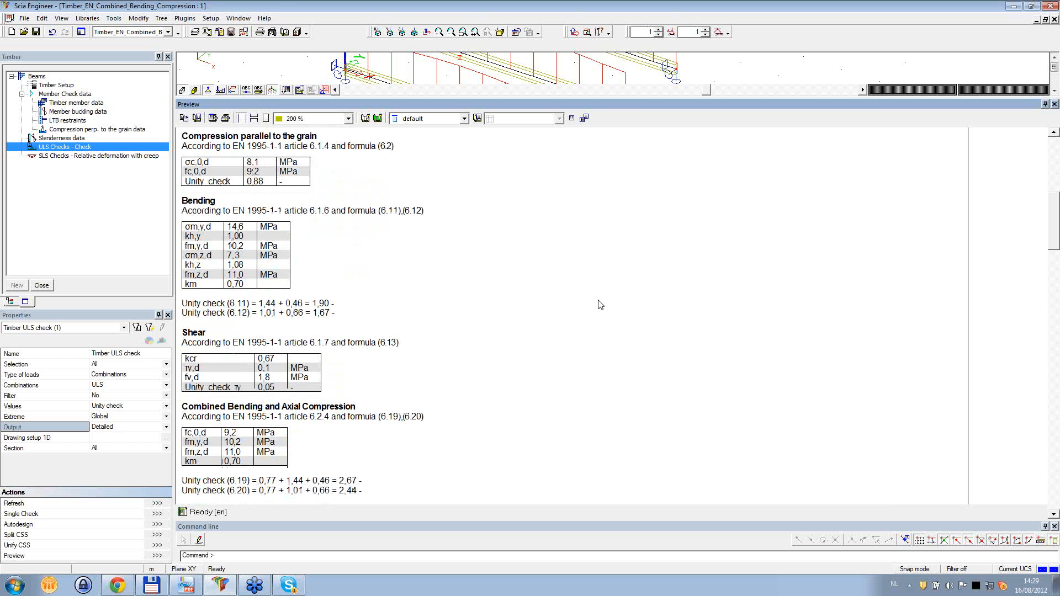
pyautogui.scroll(-10, 600, 305)
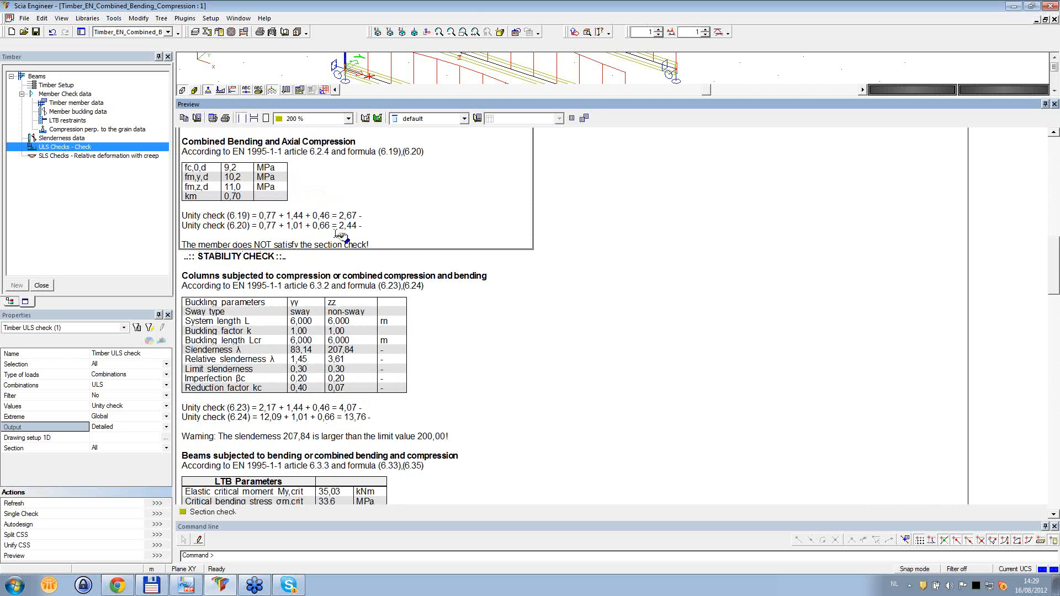
pyautogui.scroll(-2, 626, 298)
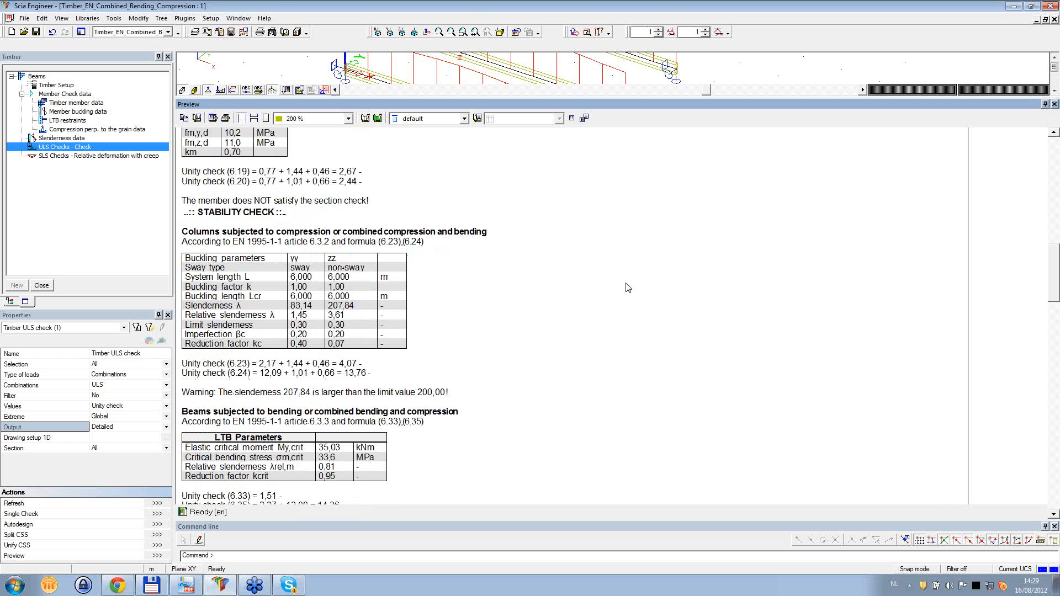
# - Examine the stability check's buckling parameters from sway type and buckling lengths through slenderness, limit slenderness and imperfection βc
pyautogui.scroll(-2, 627, 287)
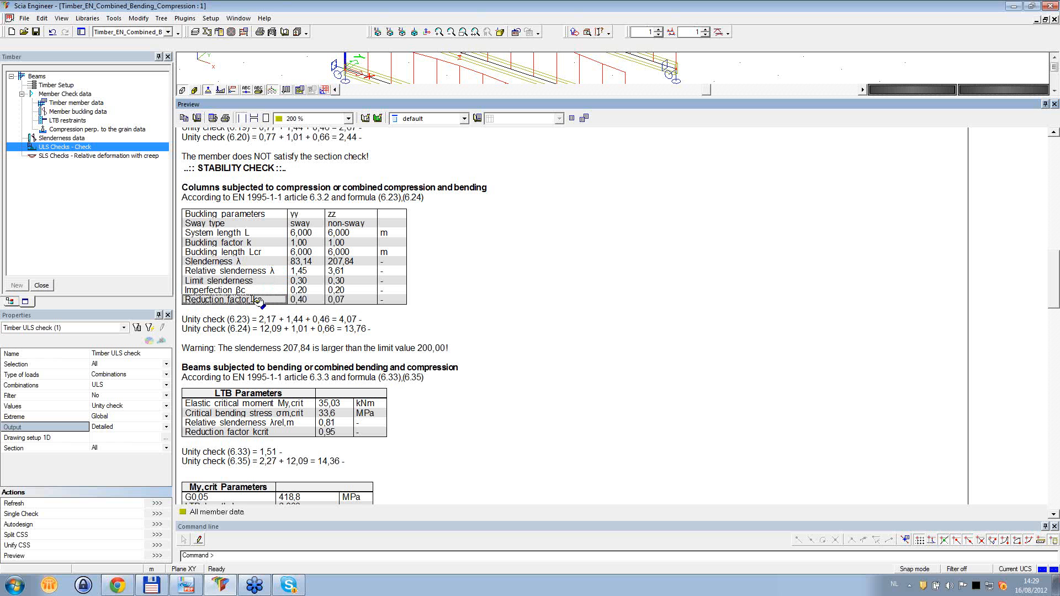
pyautogui.click(255, 224)
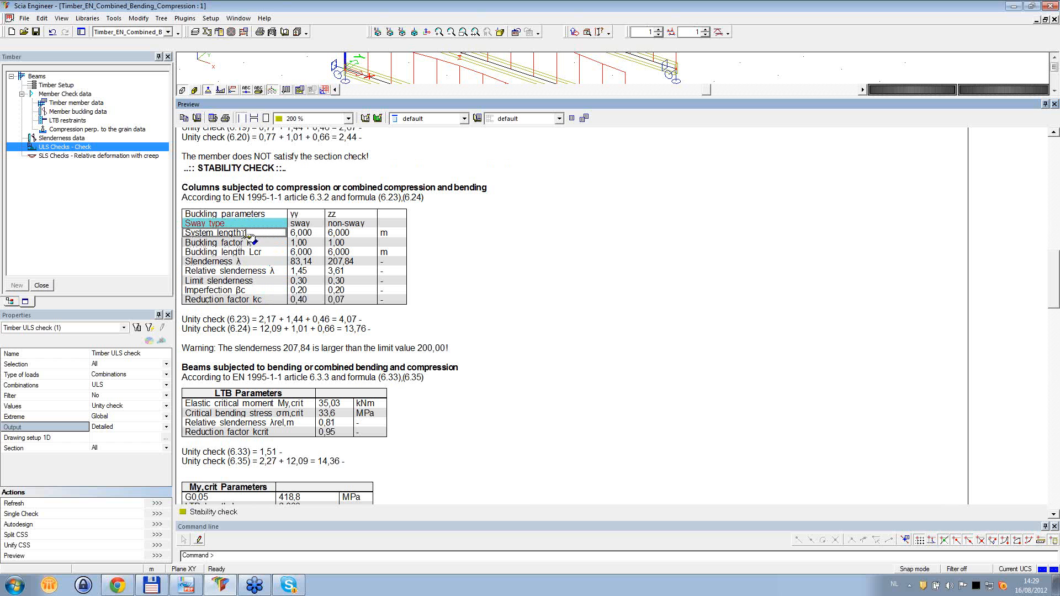
pyautogui.click(250, 244)
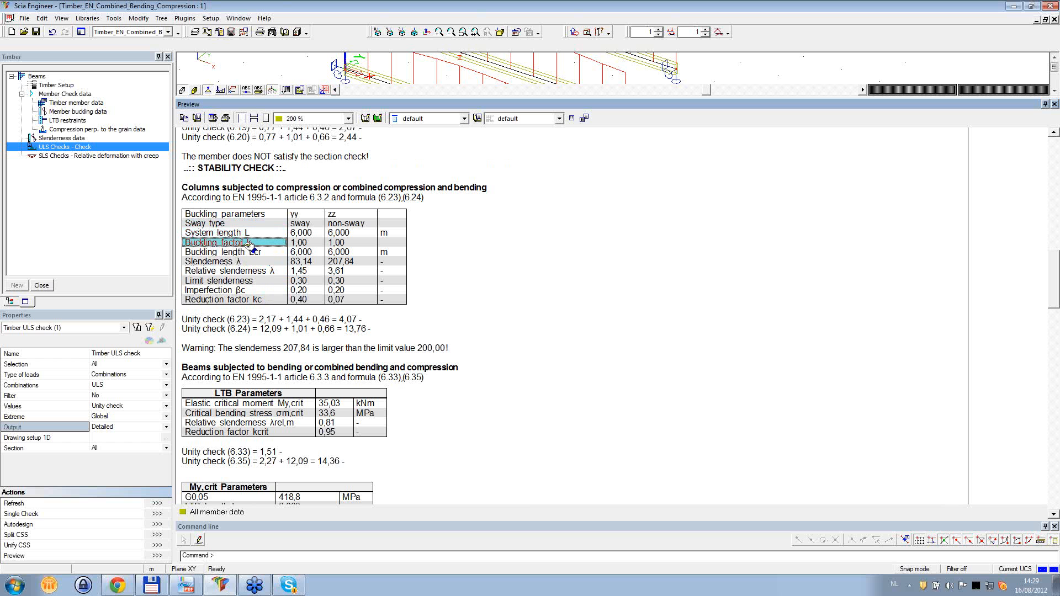
pyautogui.click(238, 254)
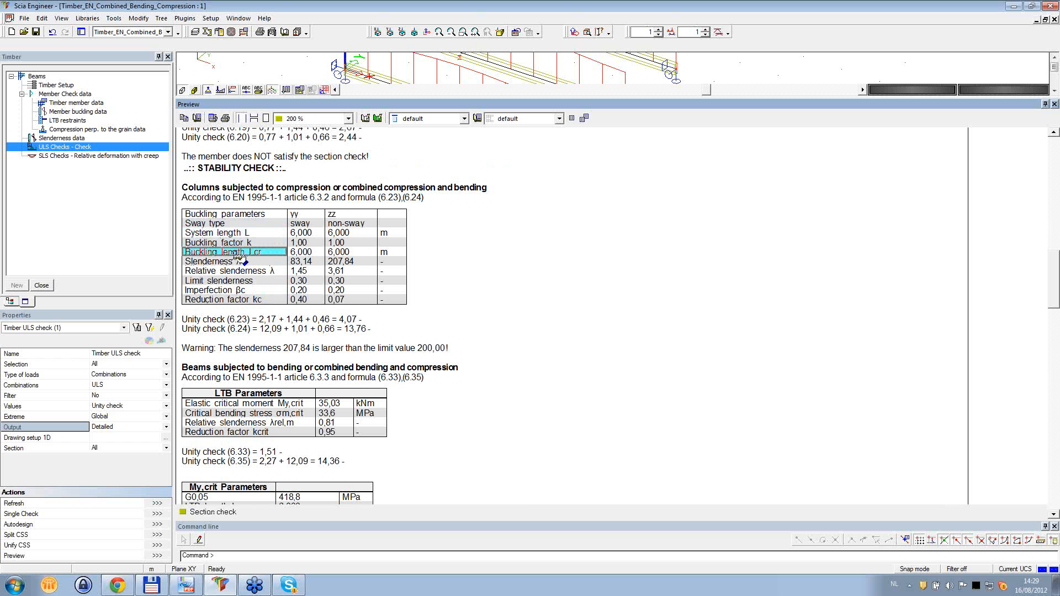
pyautogui.click(237, 262)
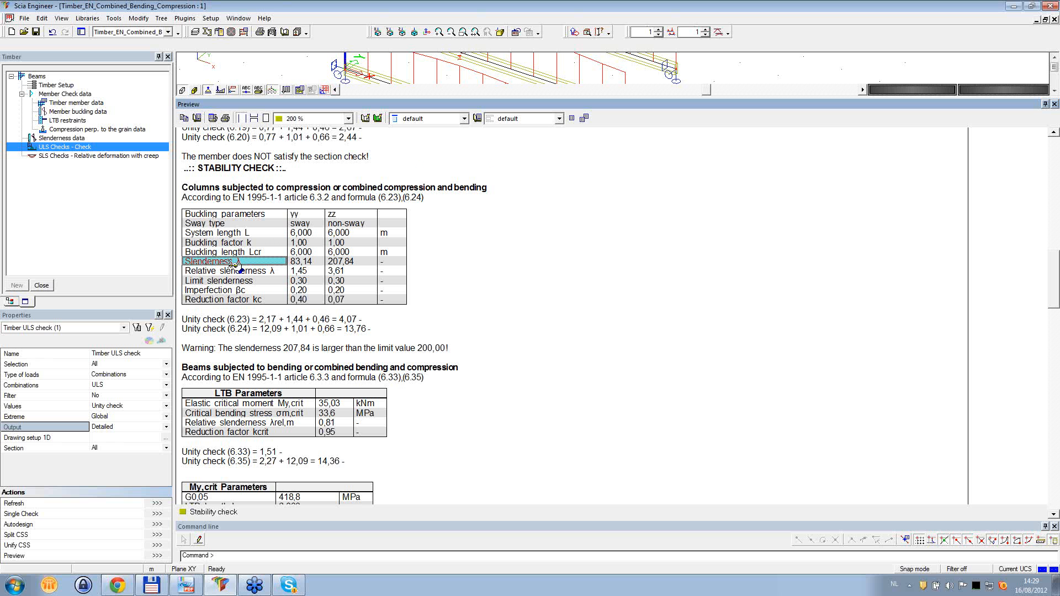
pyautogui.click(229, 272)
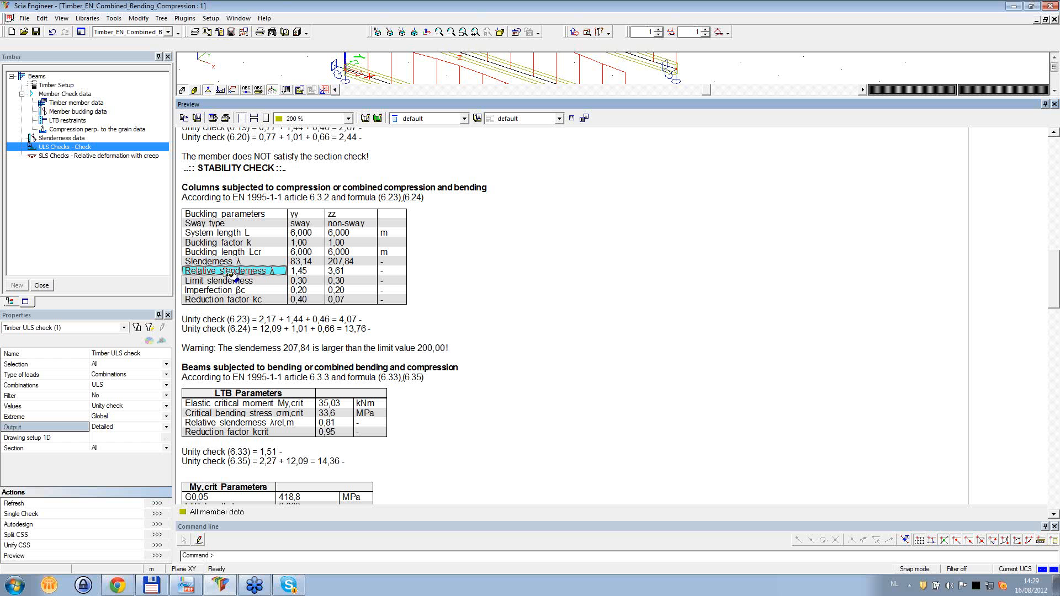
pyautogui.click(226, 281)
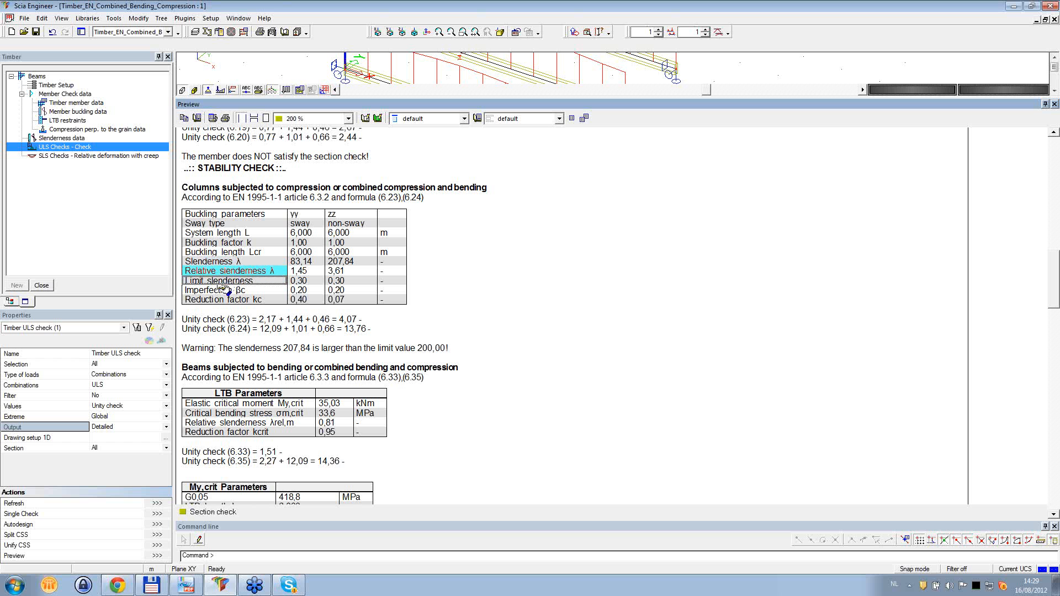
pyautogui.click(229, 272)
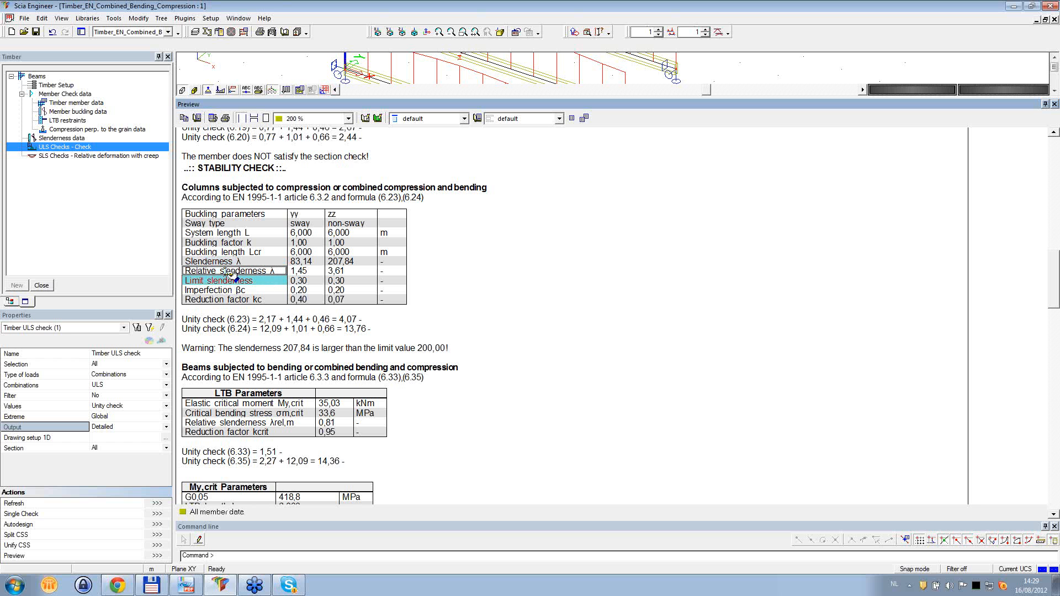
pyautogui.click(228, 290)
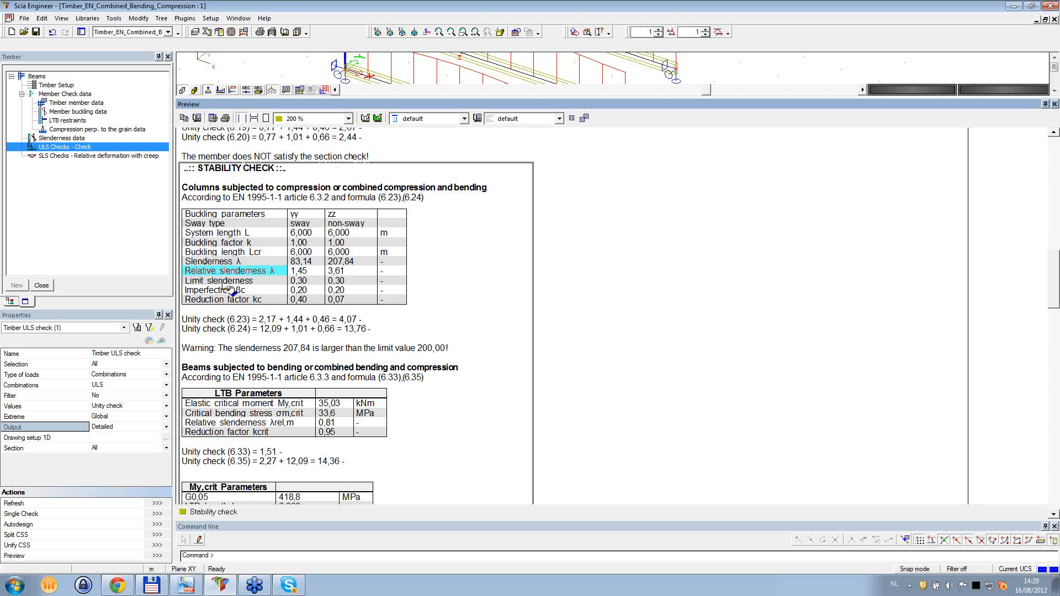
# - Examine the reduction factor kc for the yy and zz axes against unity checks (6.23) and (6.24)
pyautogui.click(225, 300)
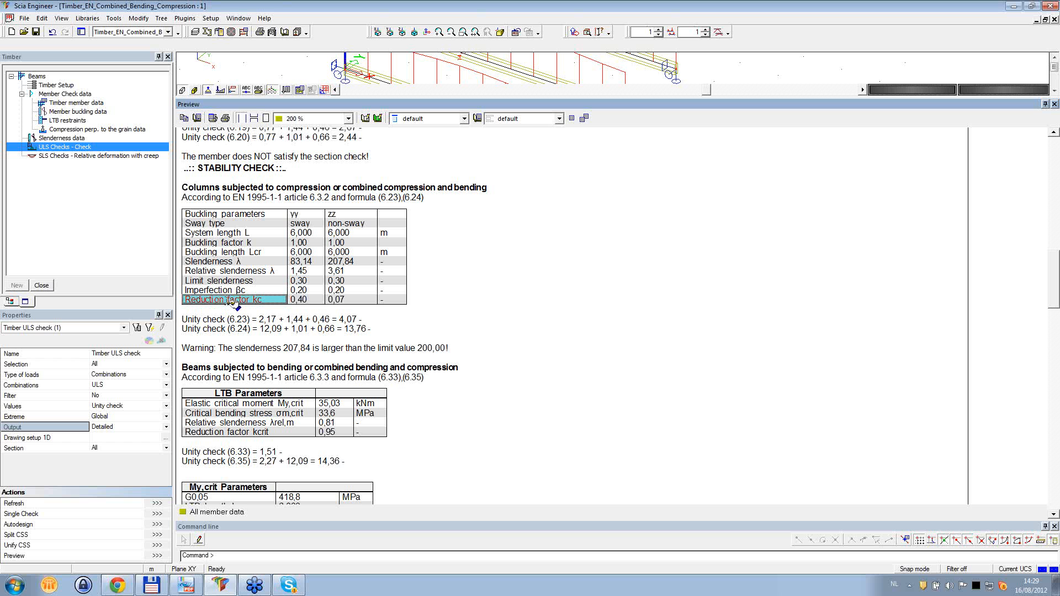
pyautogui.click(231, 314)
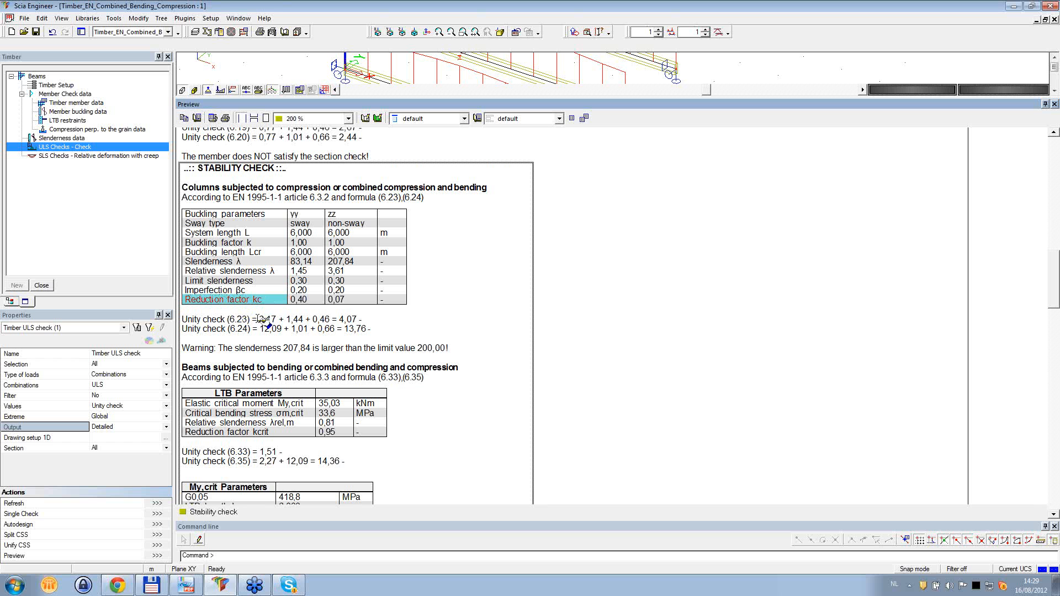
pyautogui.click(309, 303)
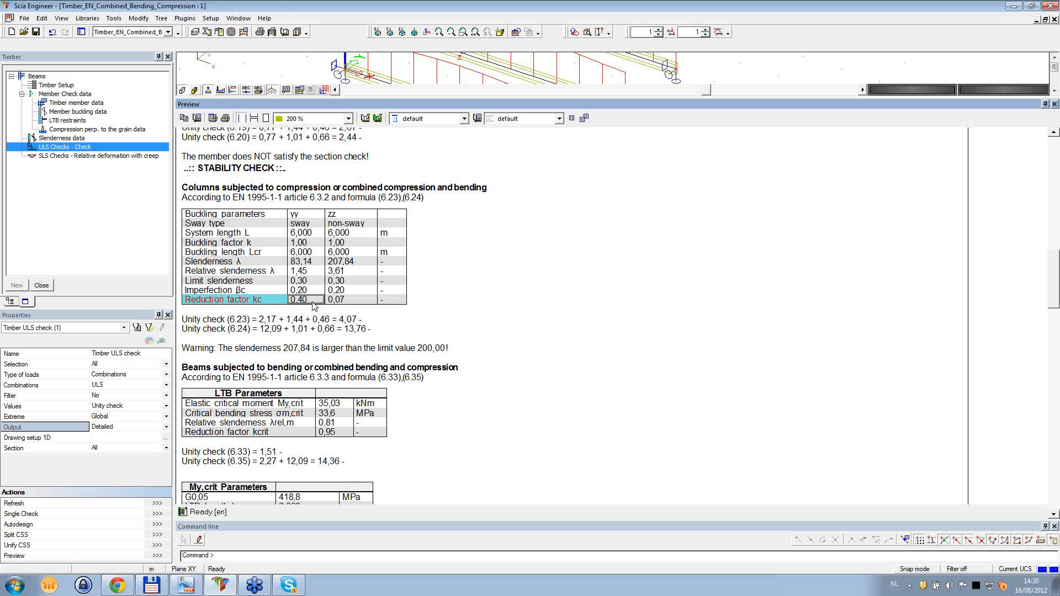
pyautogui.click(354, 301)
pyautogui.click(355, 301)
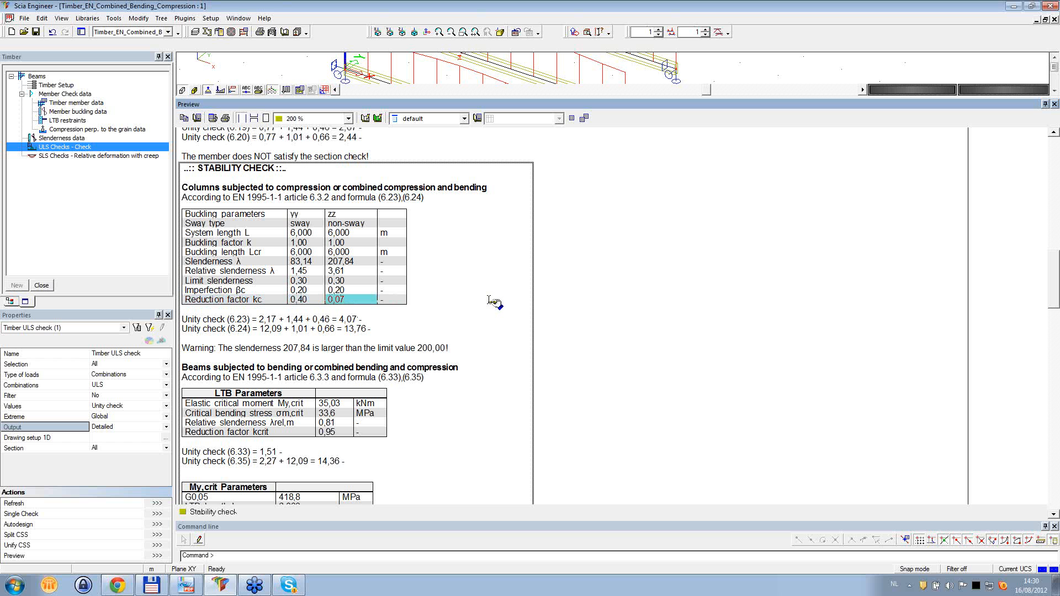
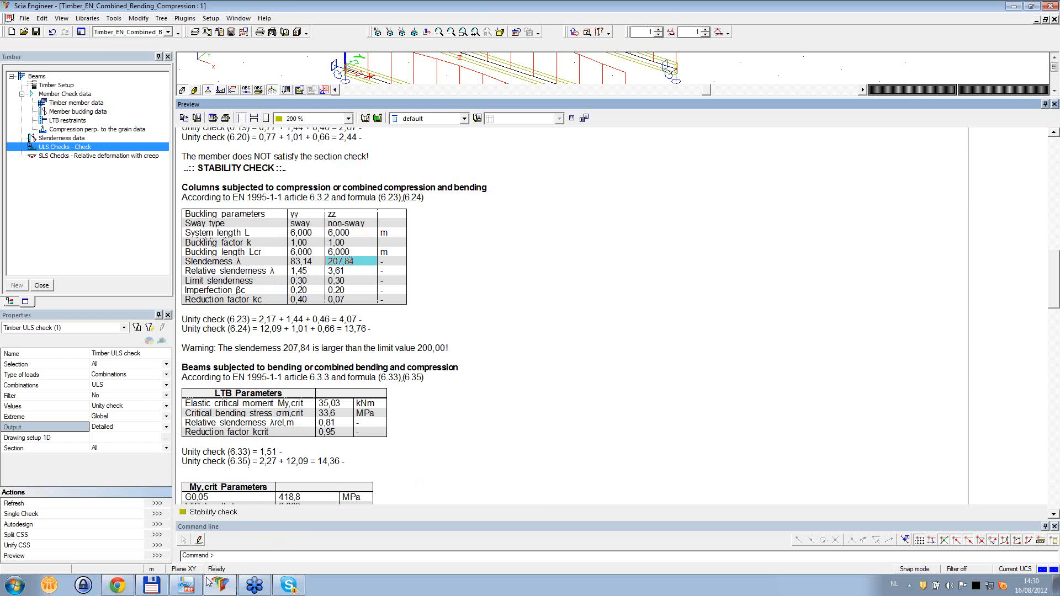
# - Switch to the EN_1995-1-1;2004(E) document, find article 6.3.2 and examine formulas (6.21) to (6.29) for column stability
pyautogui.click(185, 585)
pyautogui.scroll(-4, 827, 485)
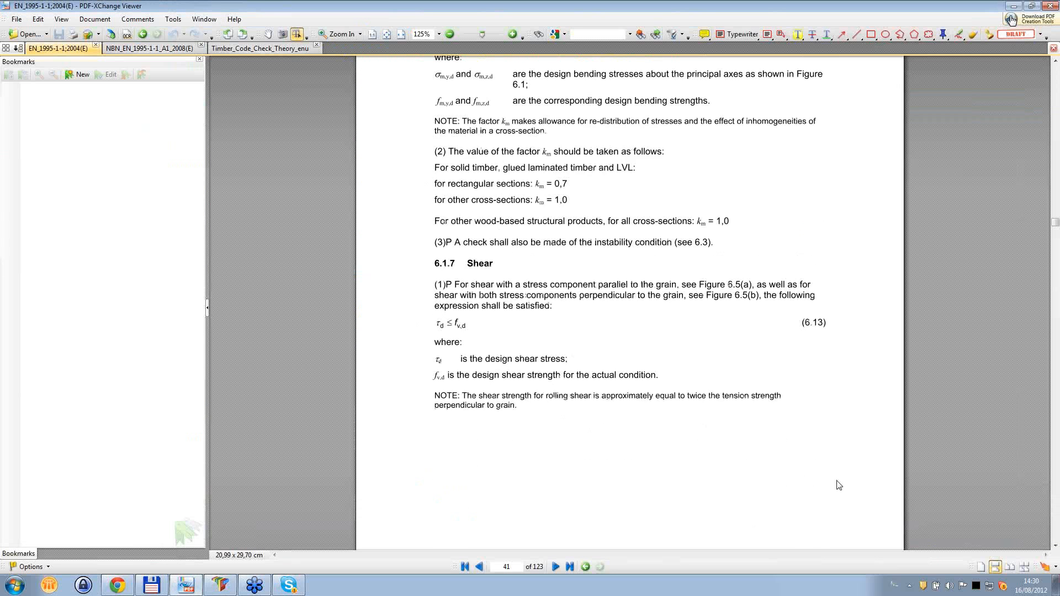
pyautogui.click(1053, 523)
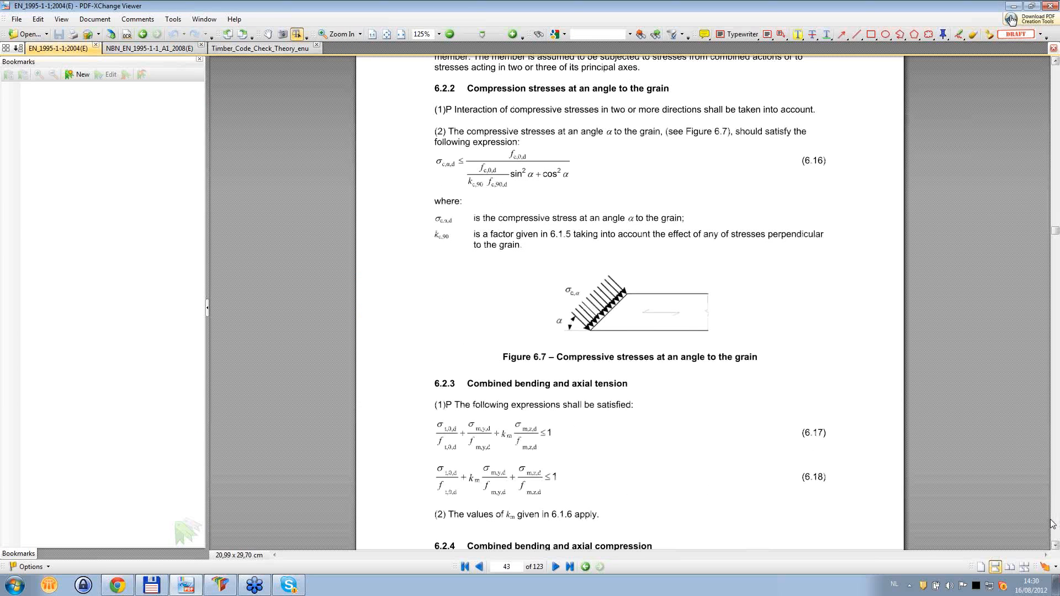
pyautogui.scroll(-1, 830, 464)
pyautogui.scroll(-15, 831, 464)
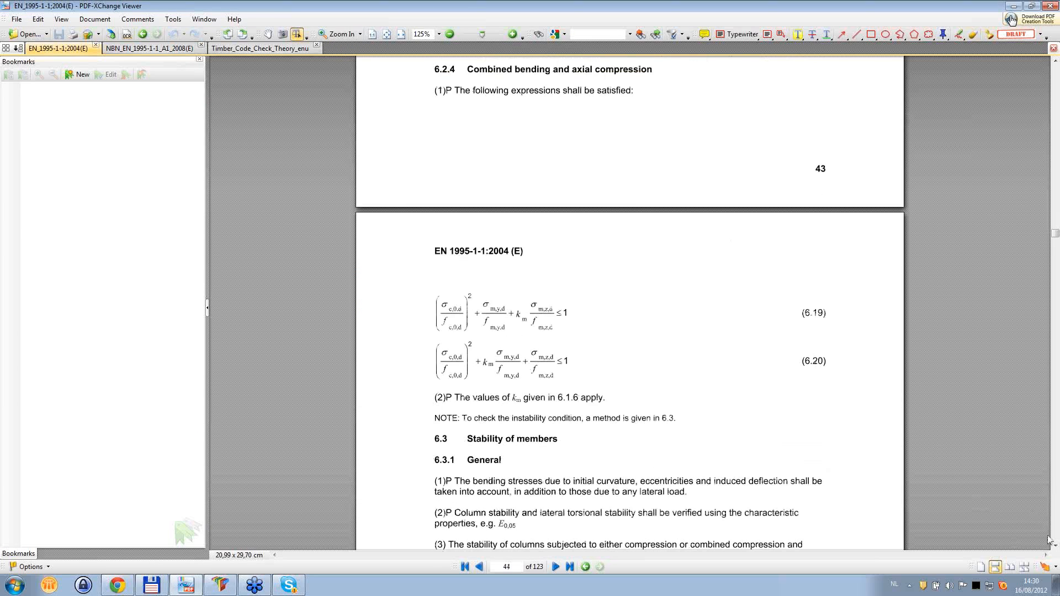
pyautogui.scroll(1, 611, 251)
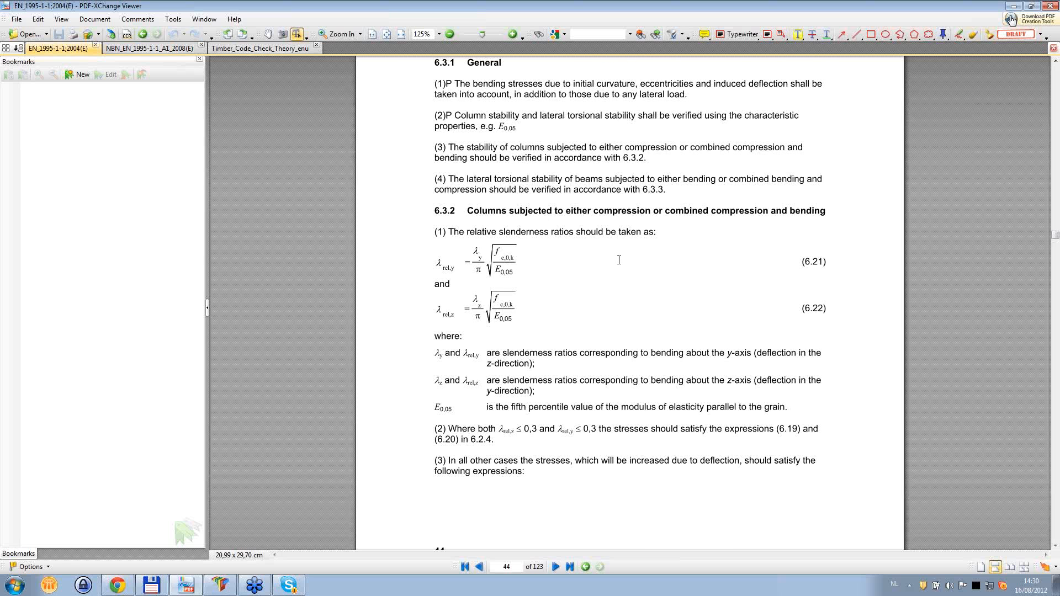
pyautogui.scroll(-17, 619, 259)
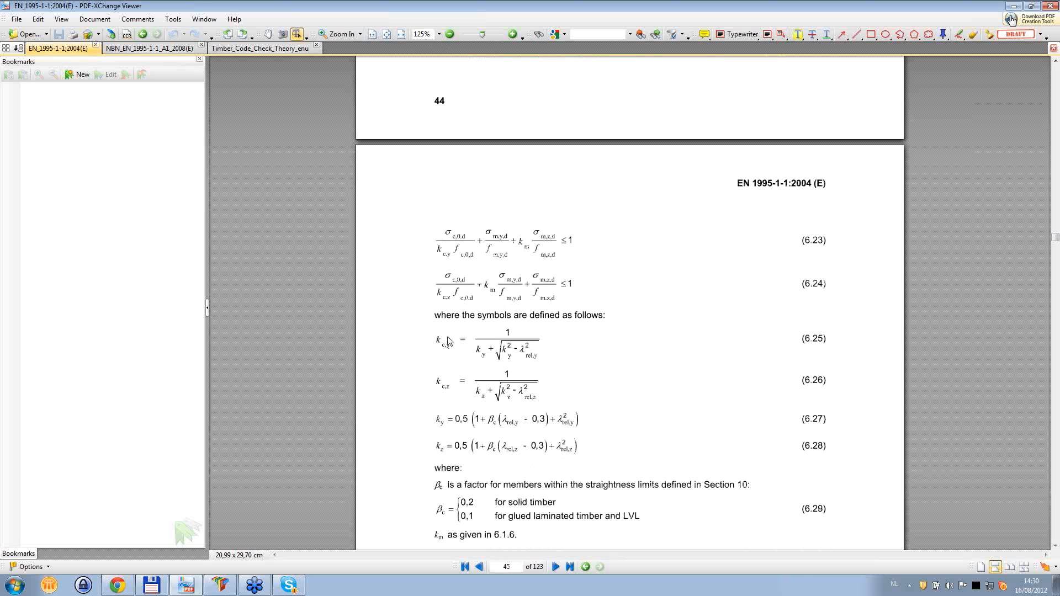
pyautogui.scroll(-4, 677, 273)
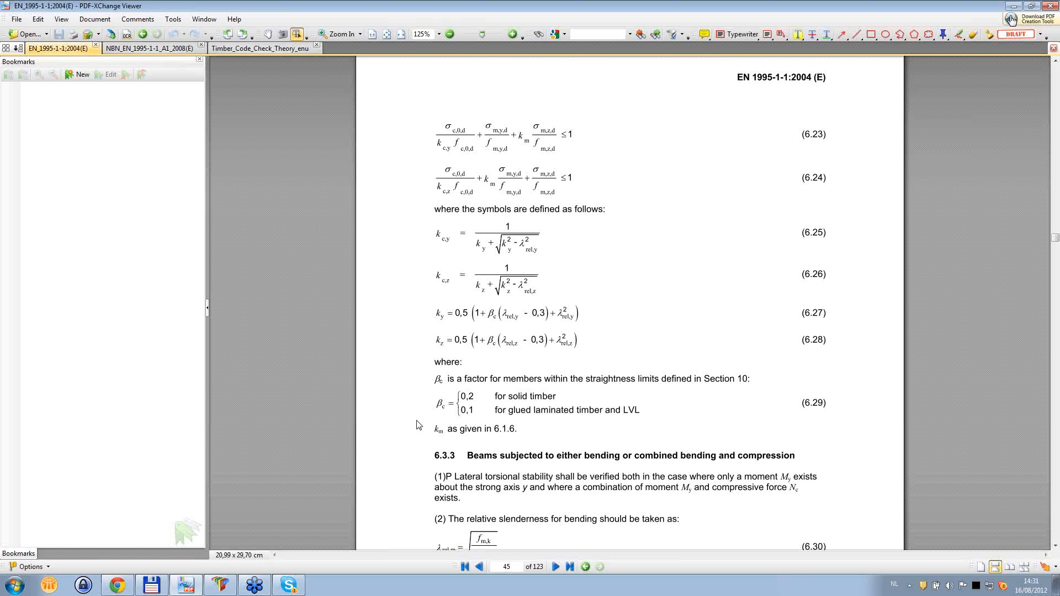
# - Return to Scia Engineer and review the report's LTB parameters, unity checks (6.33) and (6.35), and My,crit parameters
pyautogui.click(181, 580)
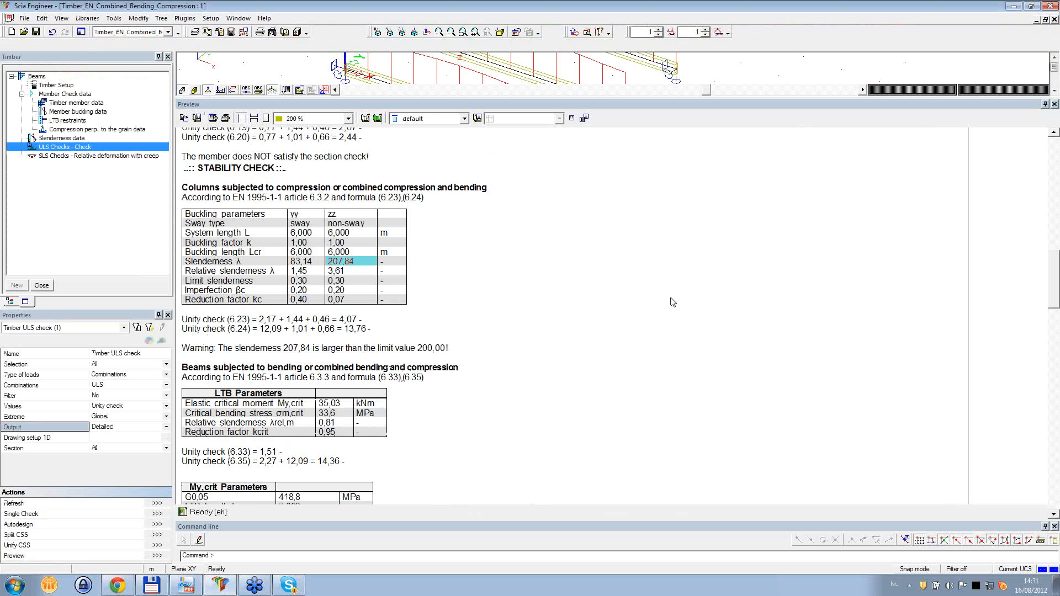
pyautogui.click(610, 291)
pyautogui.scroll(-2, 613, 278)
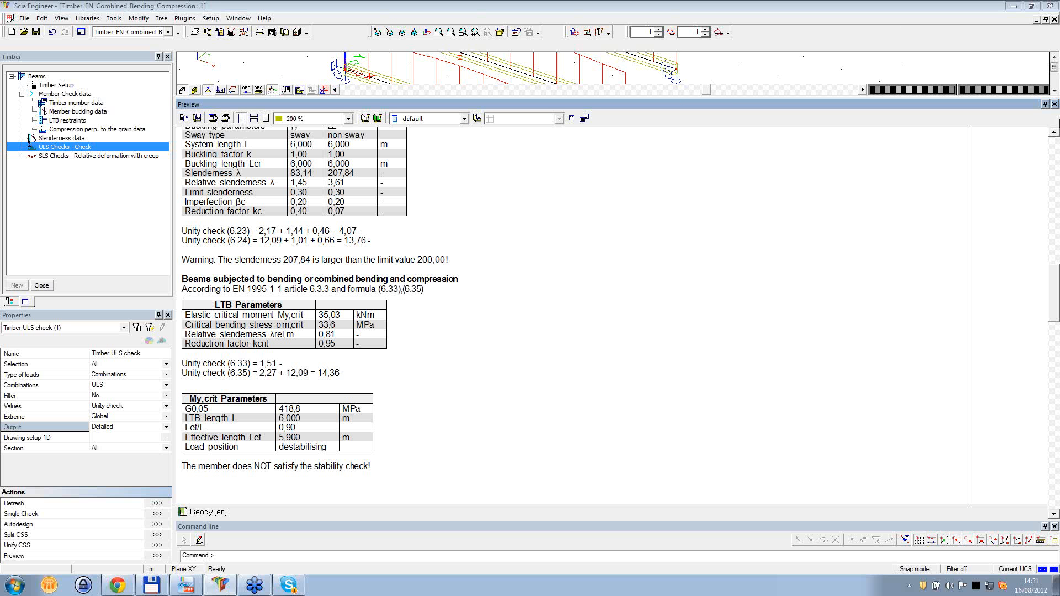
# - Close the report preview and briefly display the loads on the three beams before hiding them again
pyautogui.moveTo(1000, 106); pyautogui.dragTo(1000, 223)
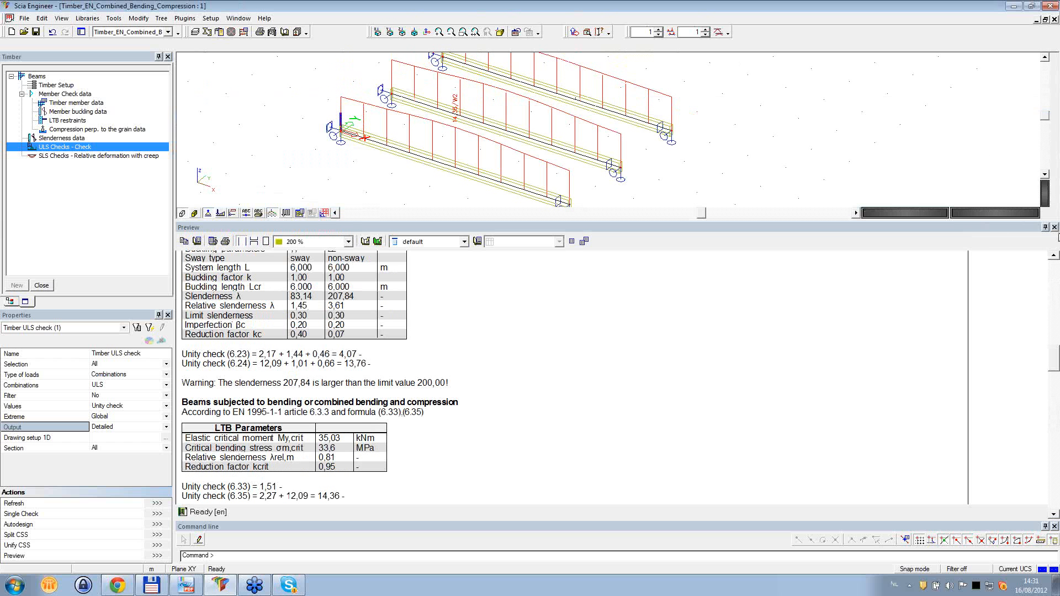
pyautogui.click(1054, 227)
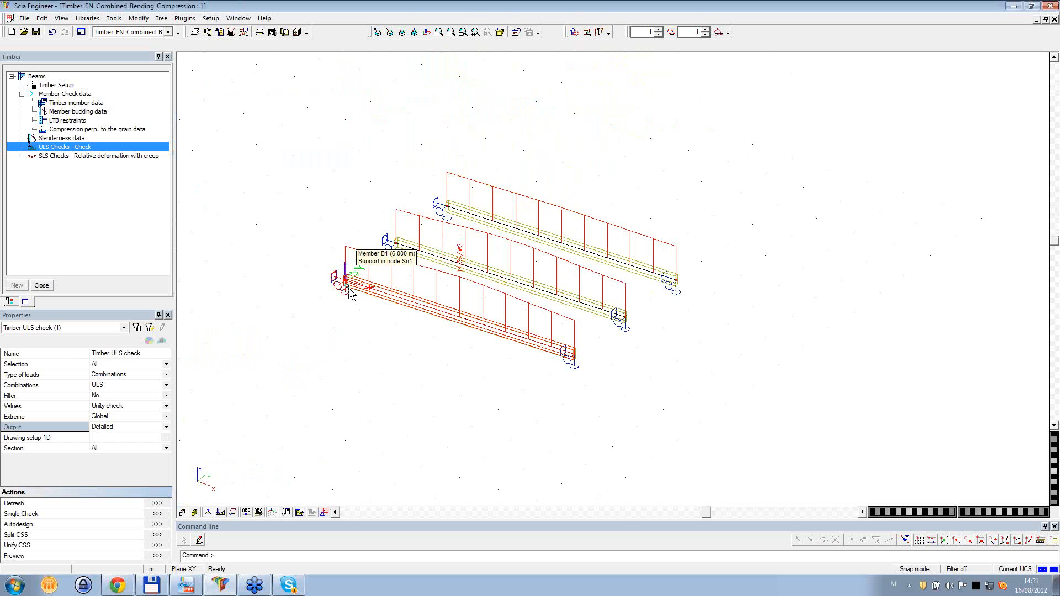
pyautogui.click(221, 511)
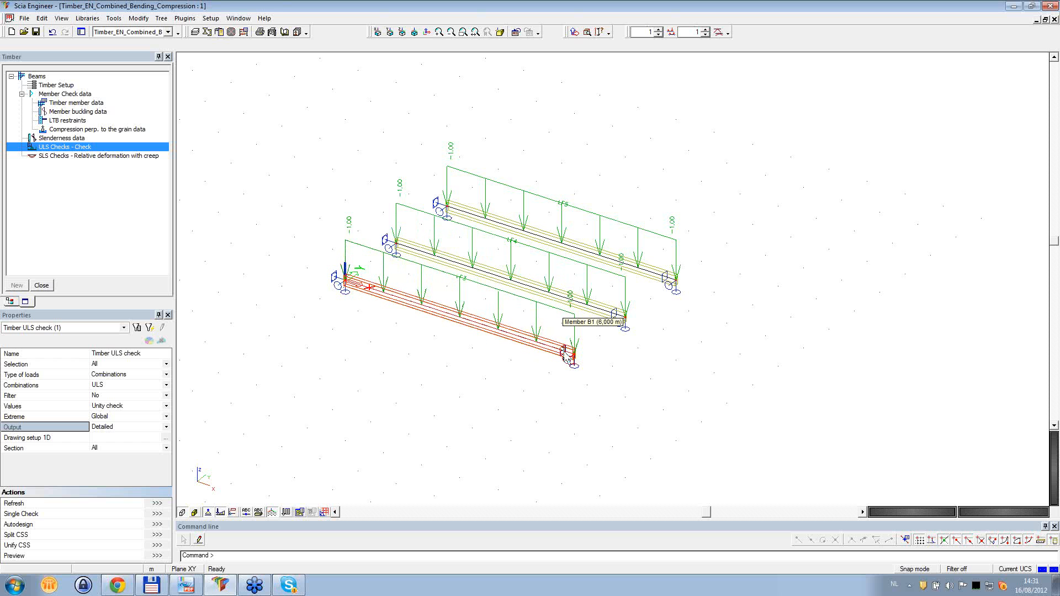
pyautogui.click(220, 512)
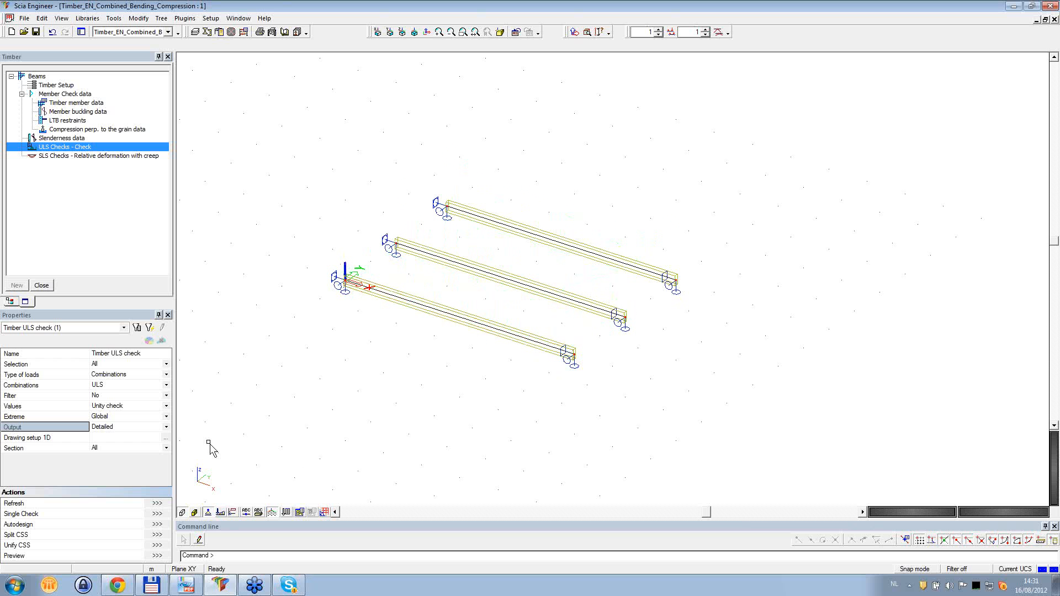
# - Limit the ULS check to the front beam B1 with Selection Current and Section Ends, refresh it and preview the detailed report
pyautogui.click(121, 365)
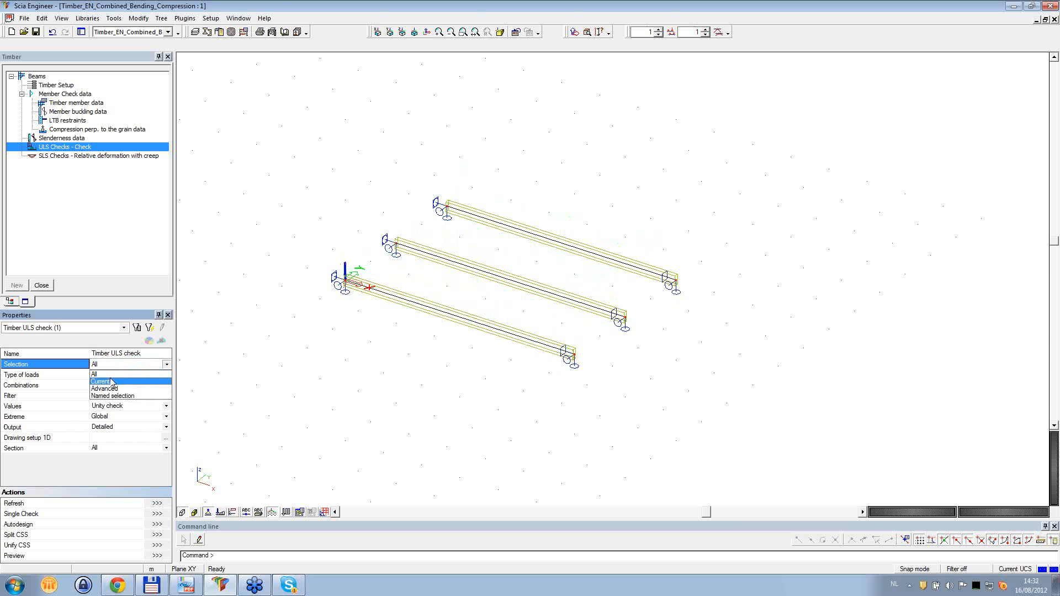
pyautogui.click(110, 385)
pyautogui.click(431, 320)
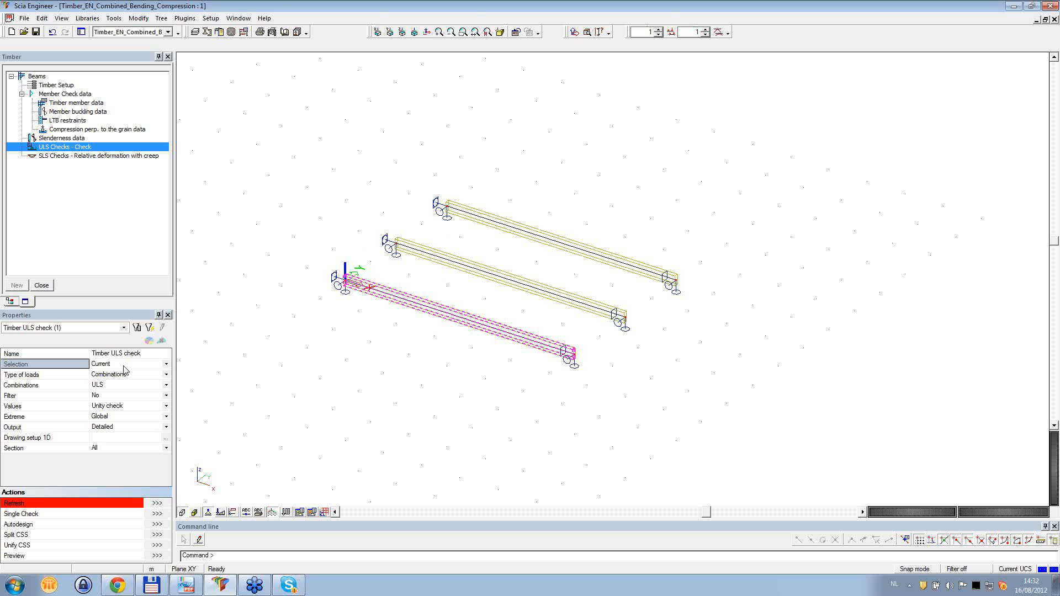
pyautogui.click(112, 448)
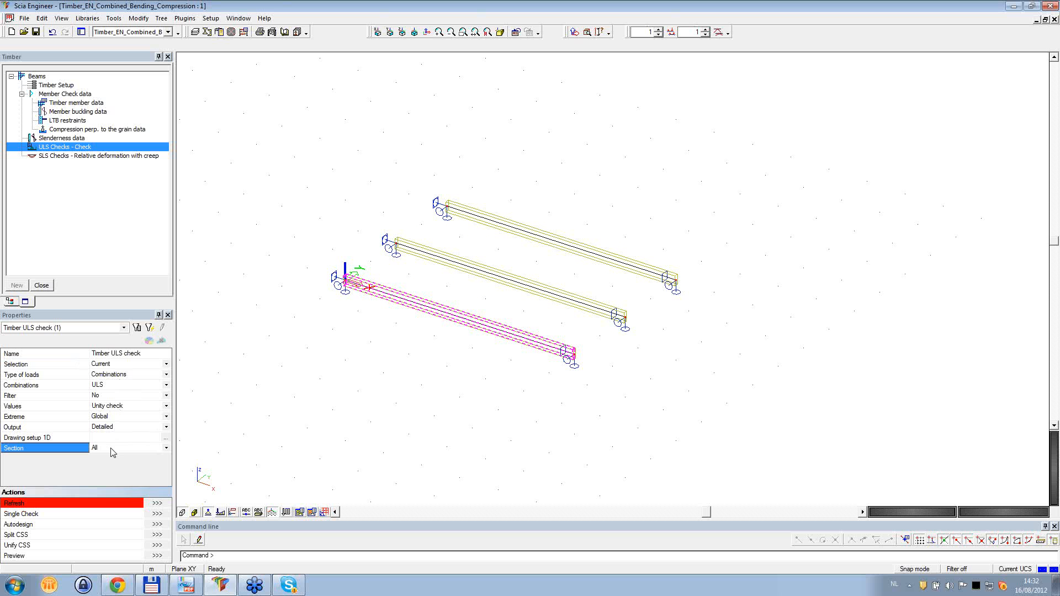
pyautogui.click(113, 452)
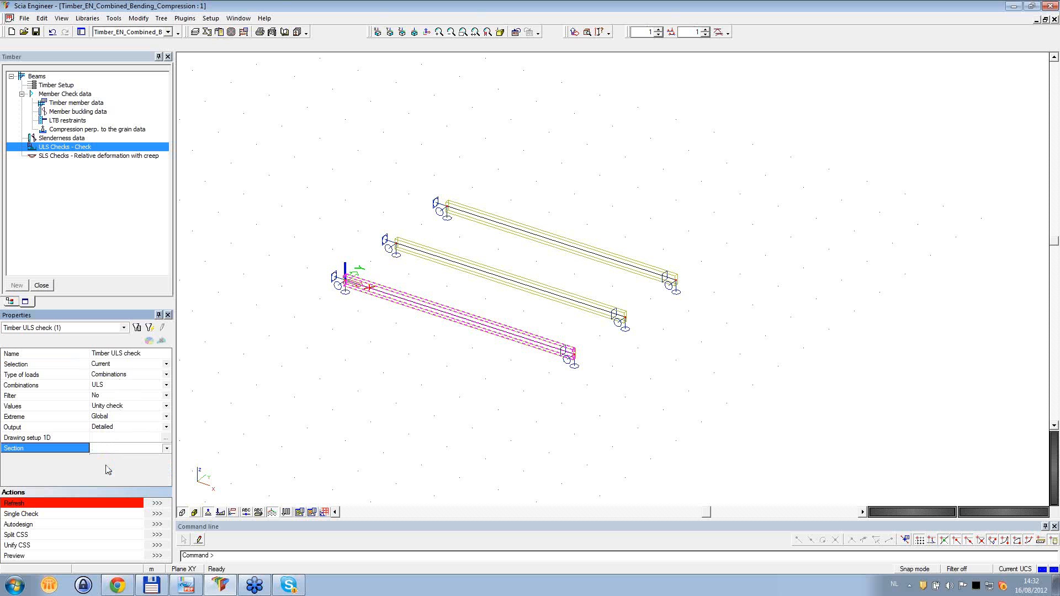
pyautogui.click(158, 503)
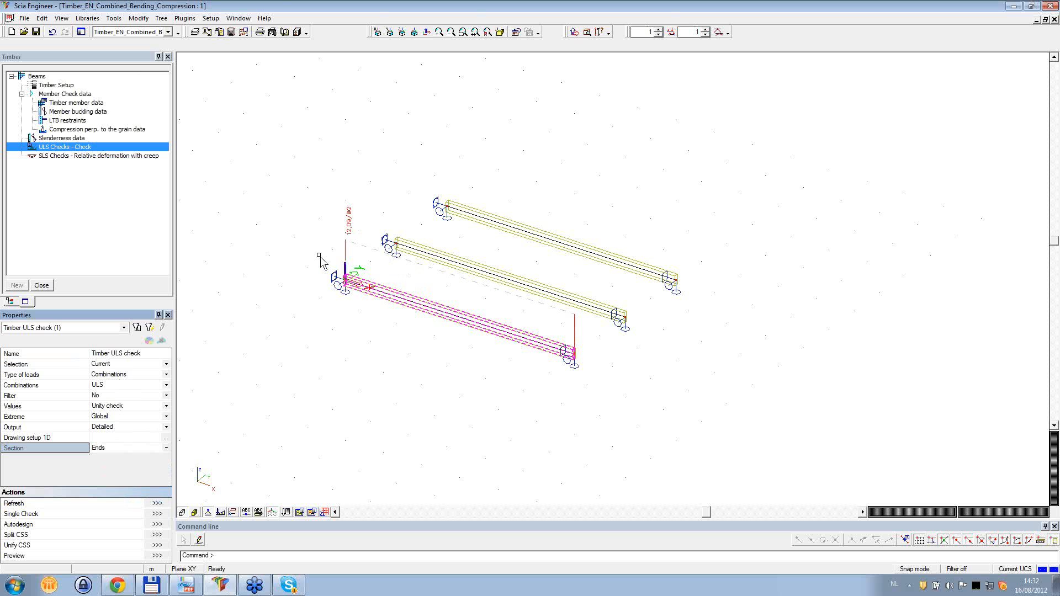
pyautogui.click(157, 555)
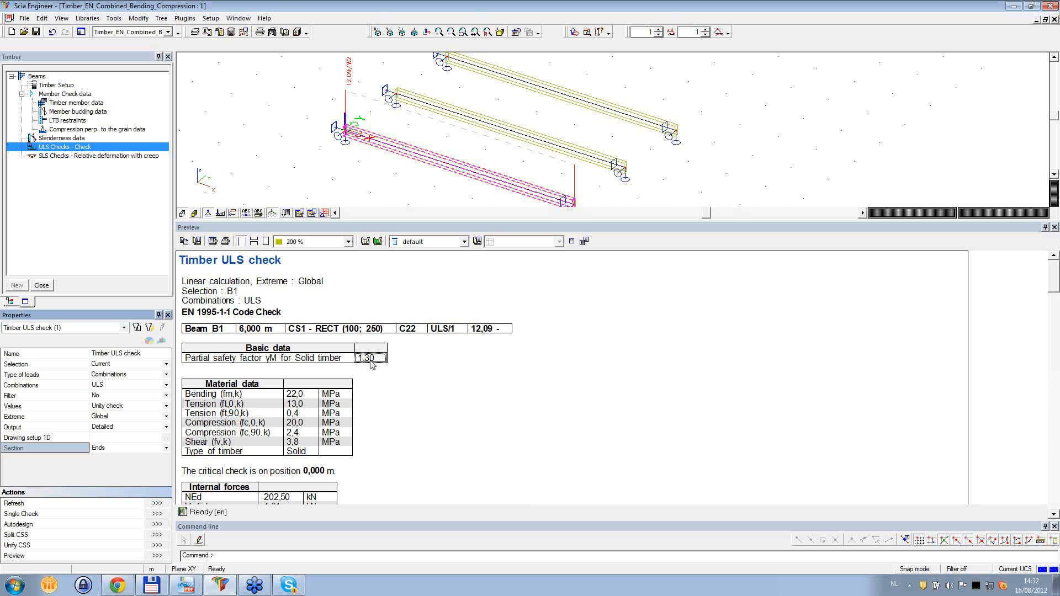
# - Examine beam B1's internal forces and the compression perpendicular to the grain check, from Fc,90,d and the lengths to the unity check
pyautogui.scroll(-5, 607, 368)
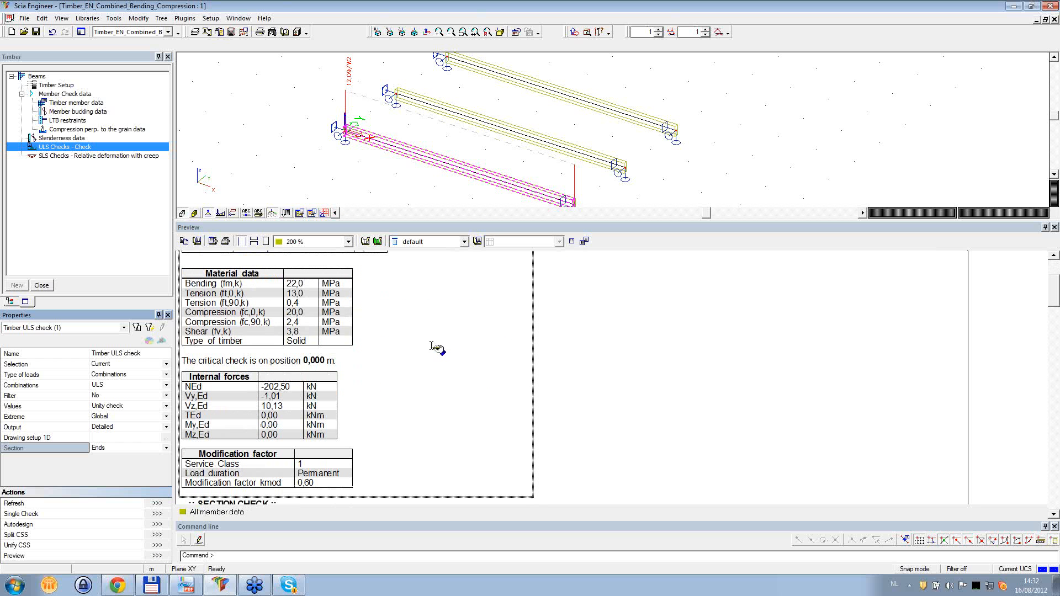
pyautogui.click(292, 409)
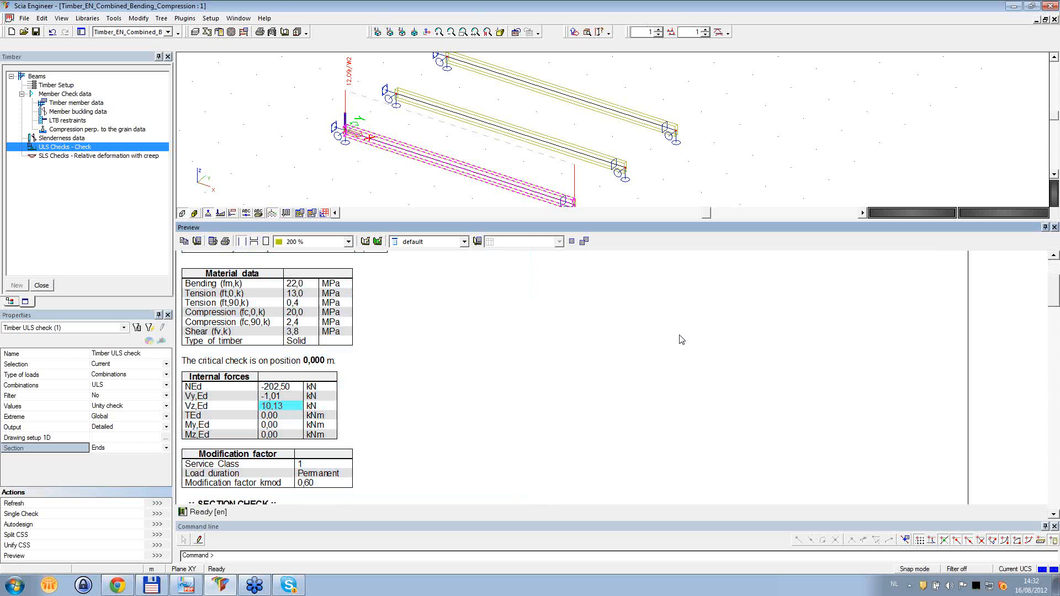
pyautogui.scroll(-2, 679, 335)
pyautogui.scroll(-10, 679, 335)
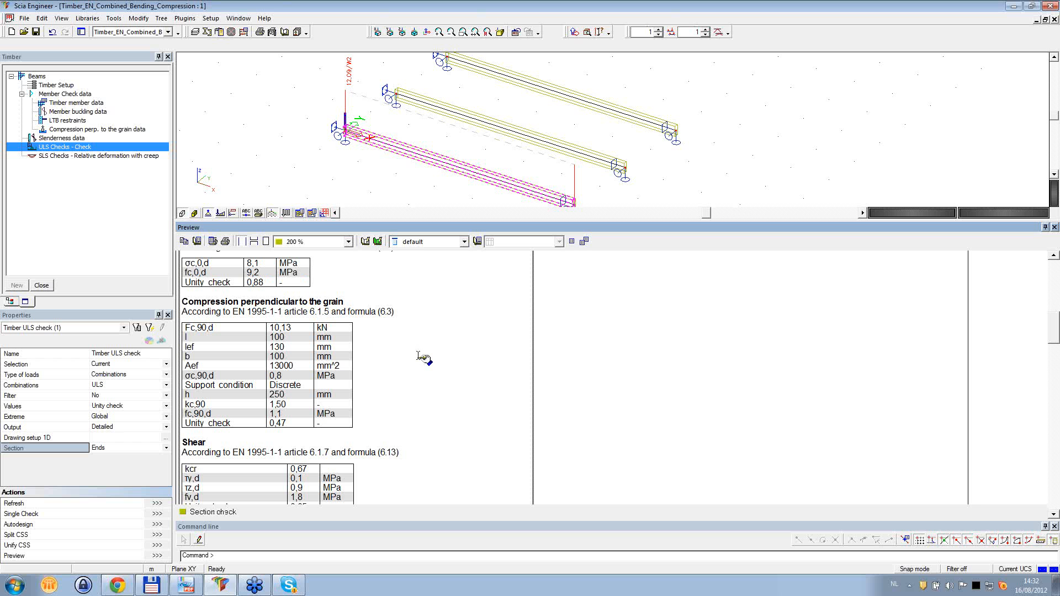
pyautogui.click(292, 329)
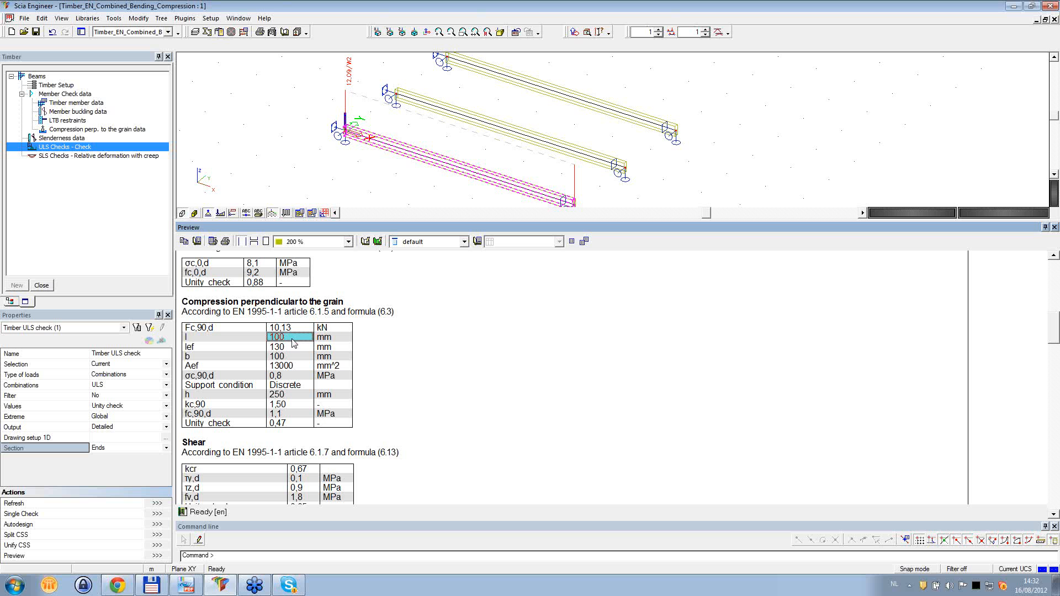
pyautogui.click(294, 336)
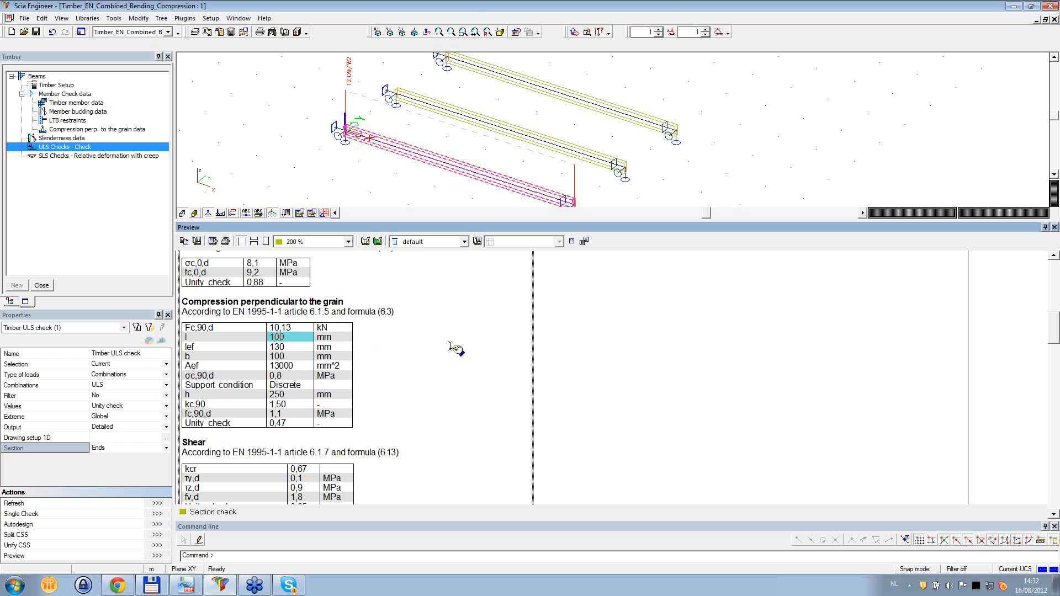
pyautogui.click(297, 357)
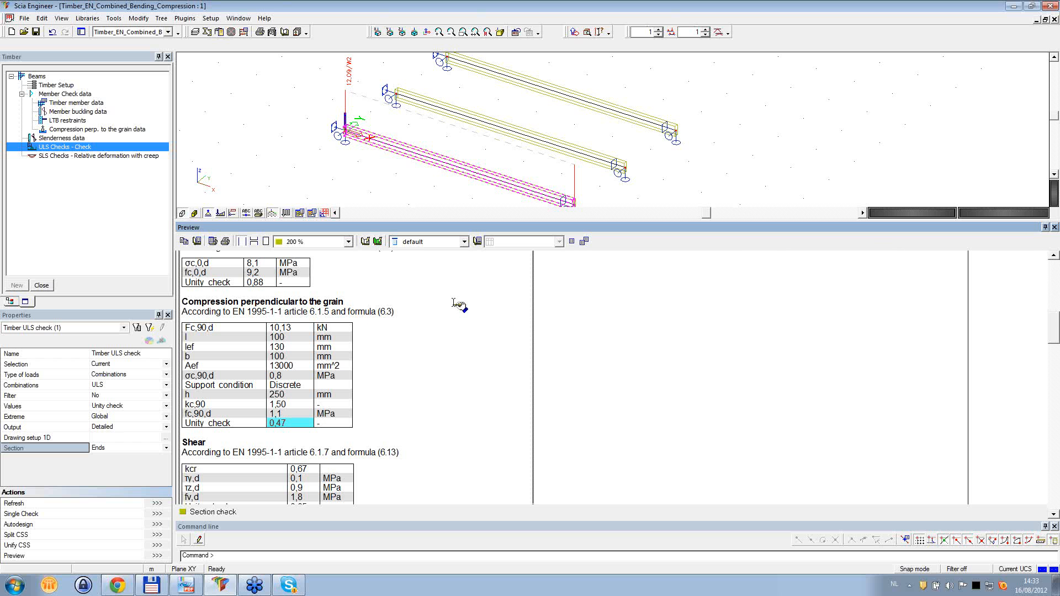
# - Set both the Section and the Selection of the ULS check back to All and refresh the results
pyautogui.click(111, 449)
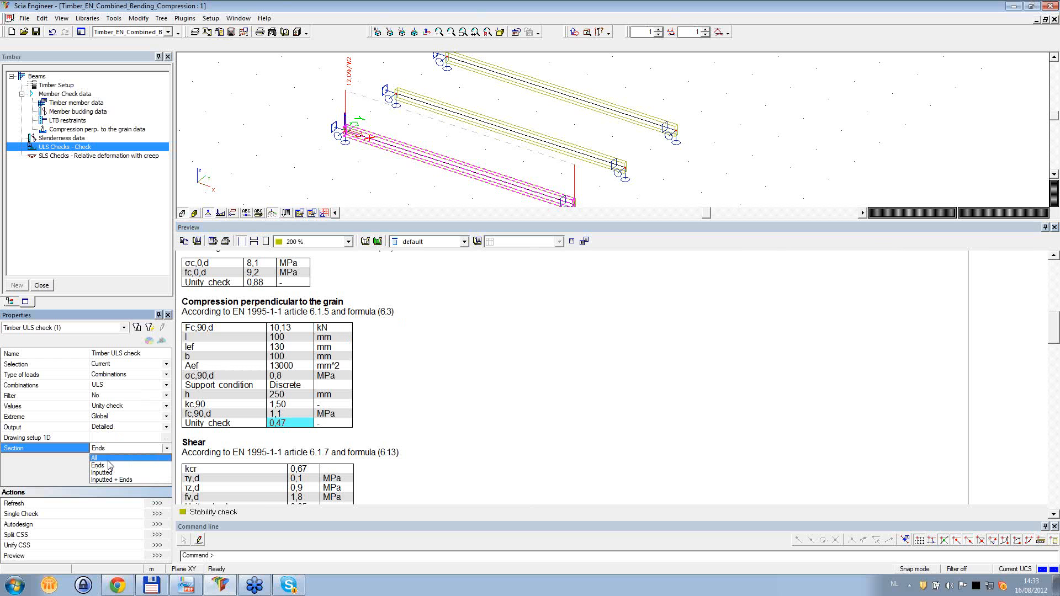
pyautogui.click(107, 459)
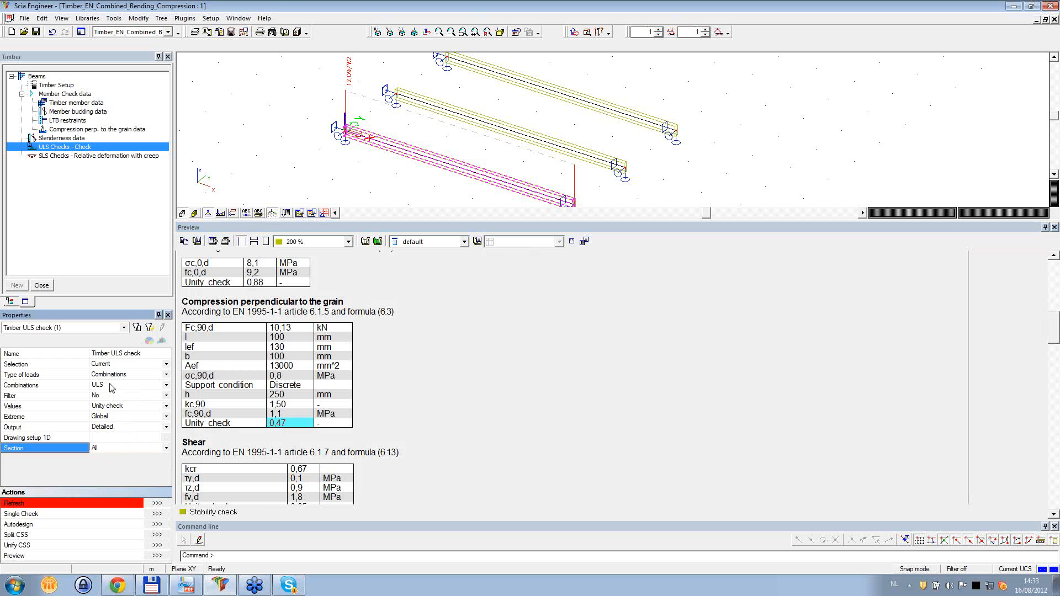
pyautogui.click(105, 364)
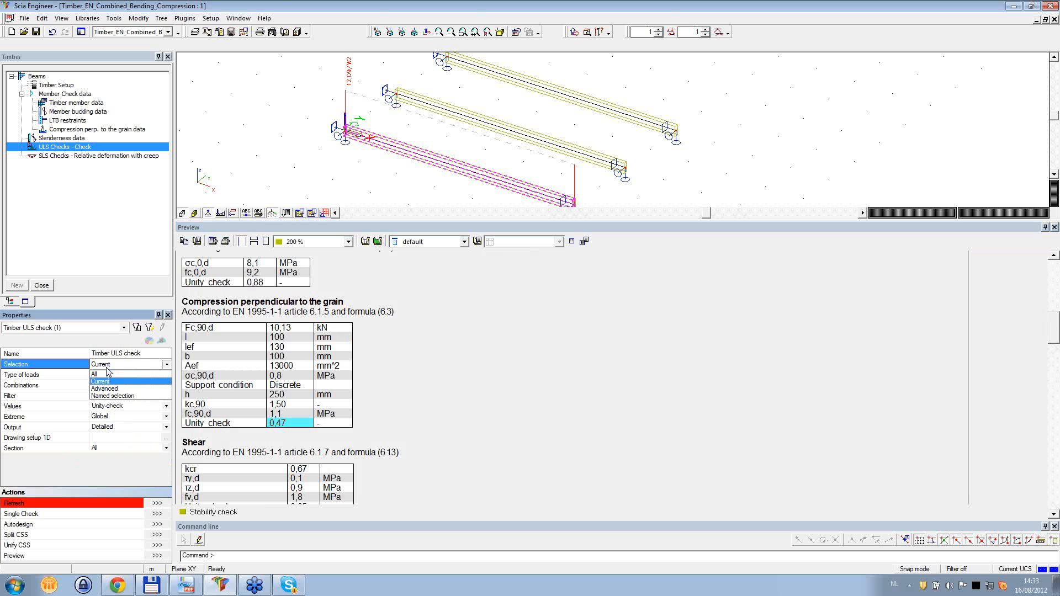
pyautogui.click(103, 374)
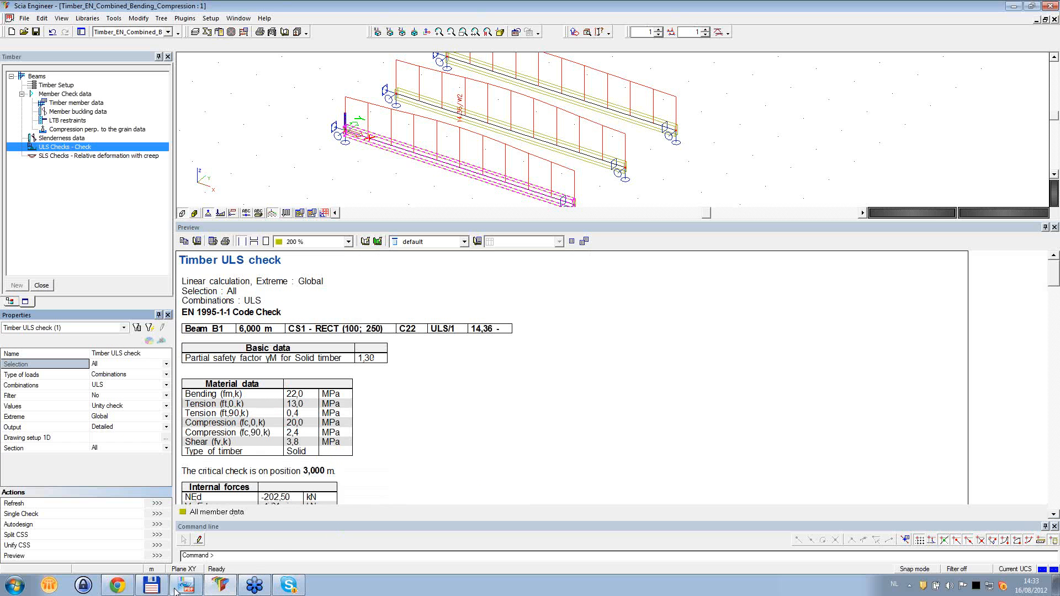
# - Examine final deformation formulas (2.3) to (2.5) for permanent, leading and accompanying variable actions in the EN_1995-1-1;2004(E) document, and return to Scia Engineer
pyautogui.click(182, 588)
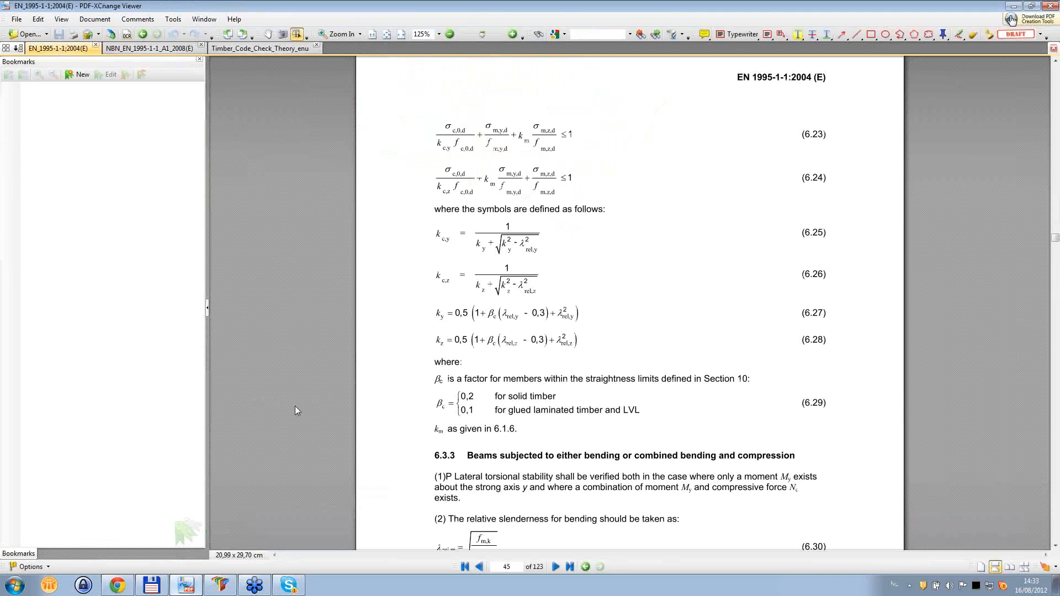
pyautogui.moveTo(1055, 238); pyautogui.dragTo(1055, 142)
pyautogui.scroll(-3, 1027, 171)
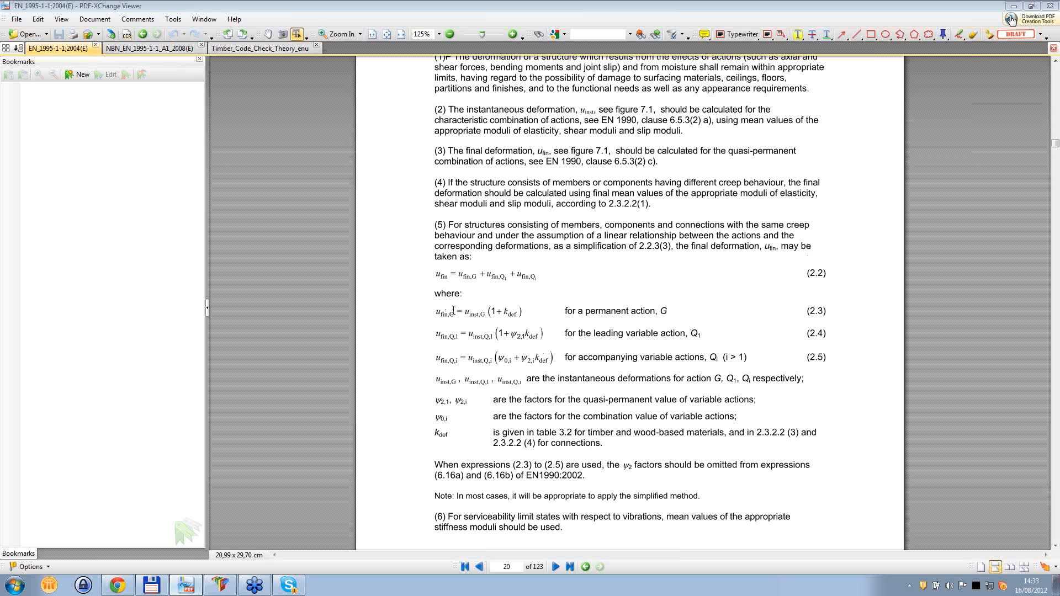
pyautogui.moveTo(468, 316); pyautogui.dragTo(510, 311)
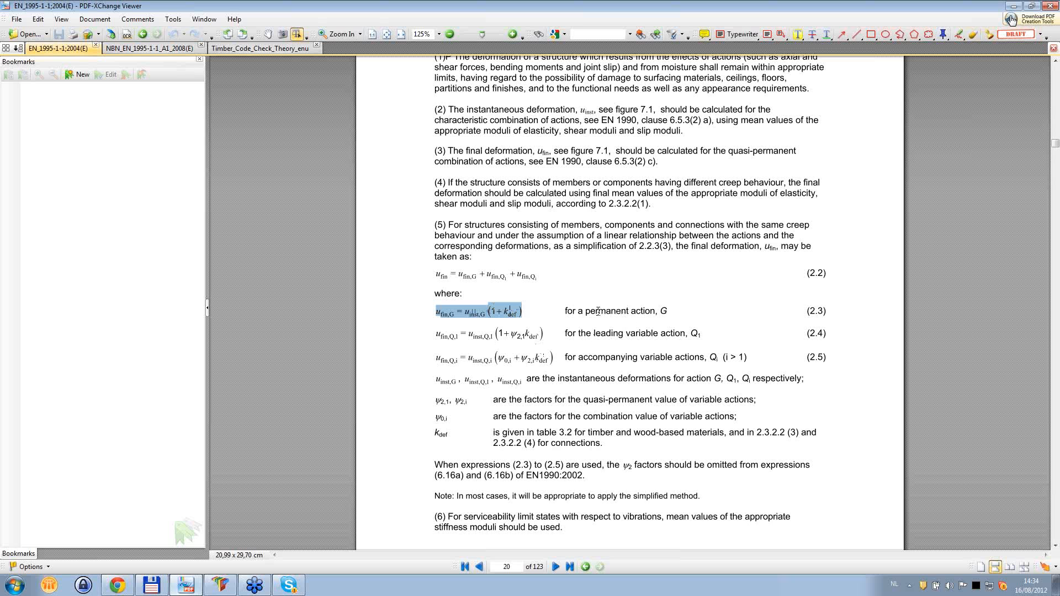
pyautogui.moveTo(591, 311); pyautogui.dragTo(628, 311)
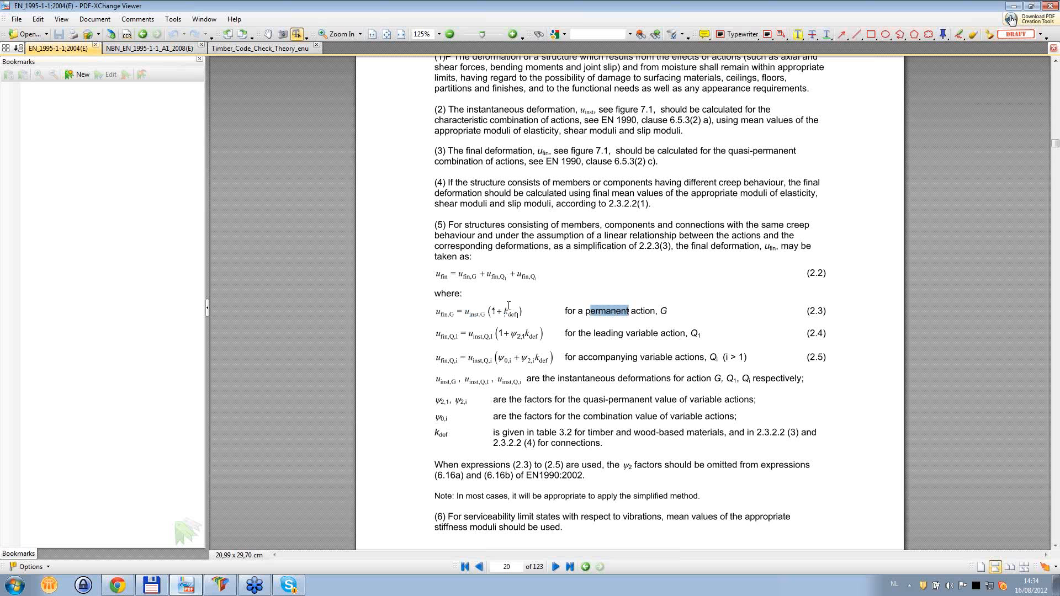
pyautogui.moveTo(594, 334); pyautogui.dragTo(646, 335)
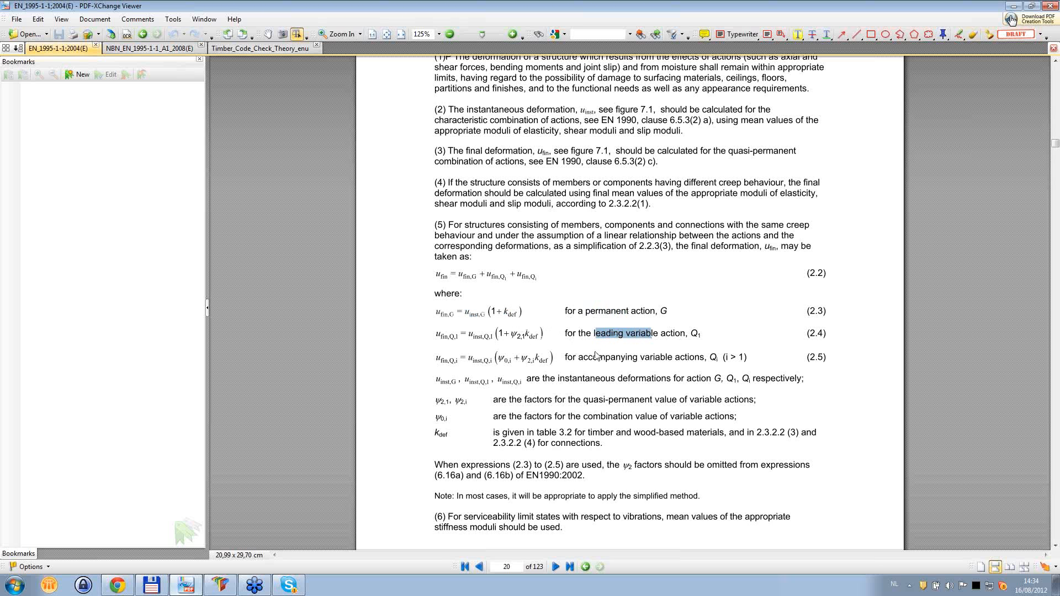
pyautogui.moveTo(588, 358); pyautogui.dragTo(666, 359)
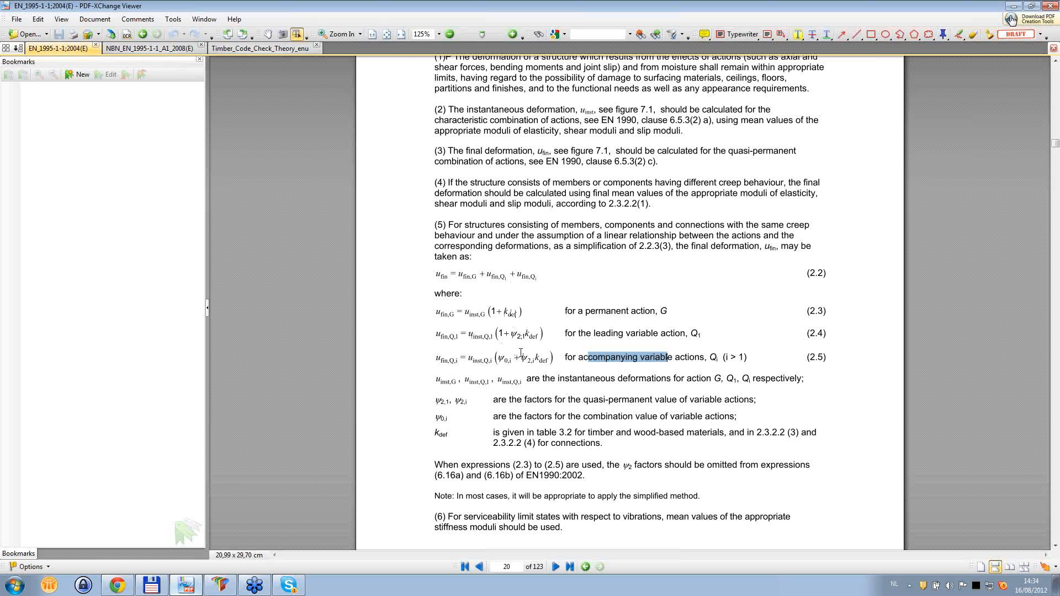
pyautogui.click(220, 585)
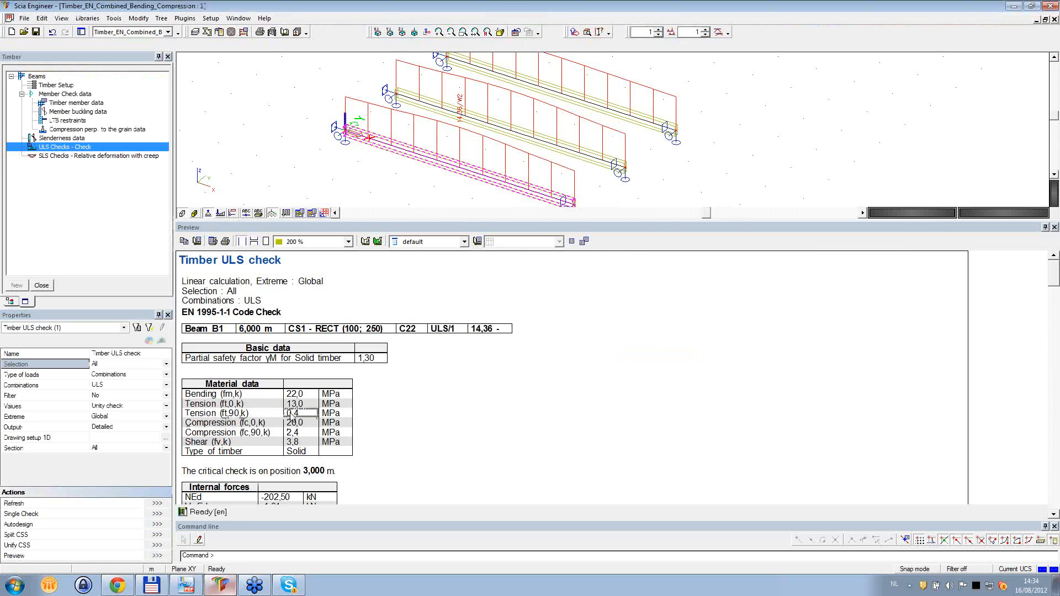
# - Run the SLS check for relative deformation with creep on all beams for the SLS combinations and refresh the results
pyautogui.click(93, 159)
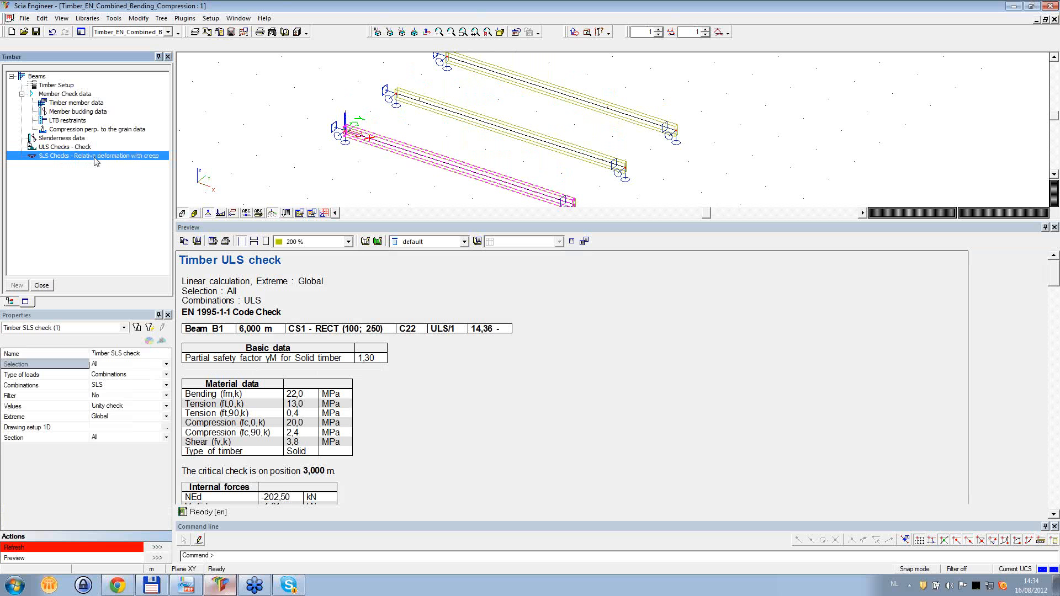
pyautogui.click(157, 547)
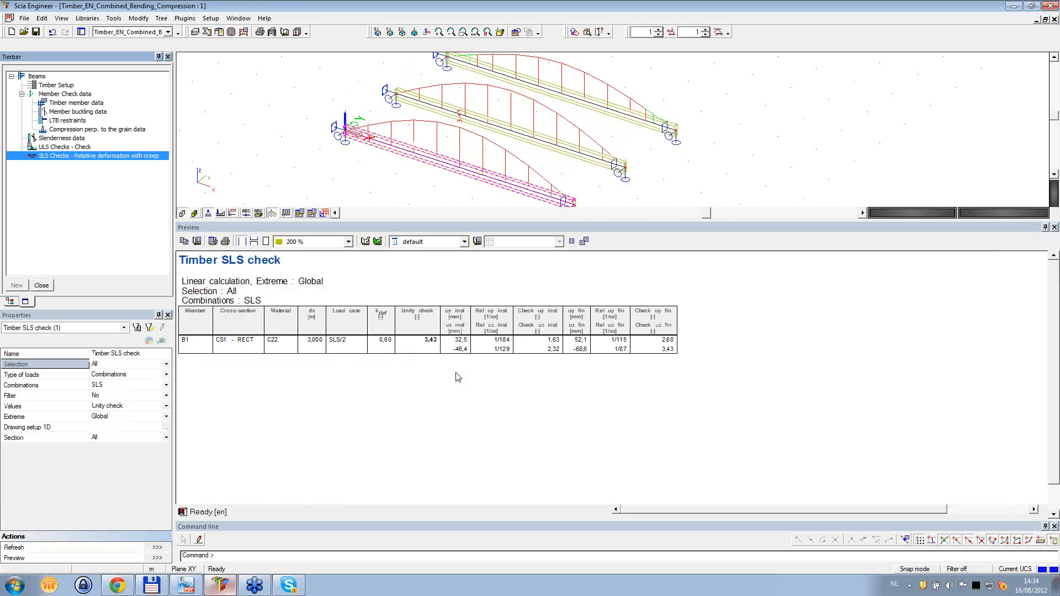
pyautogui.click(348, 241)
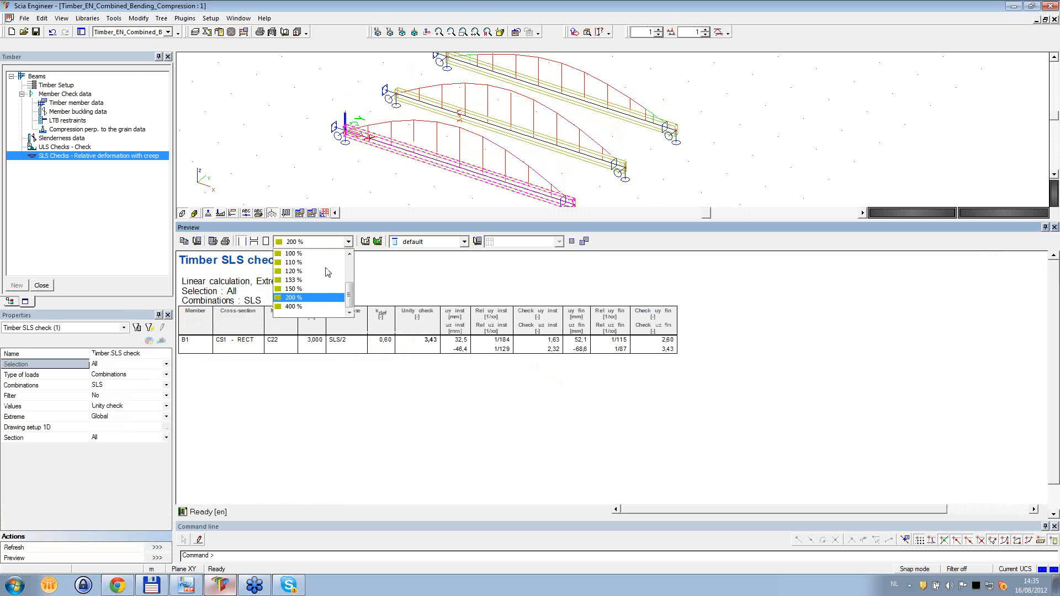
pyautogui.click(460, 279)
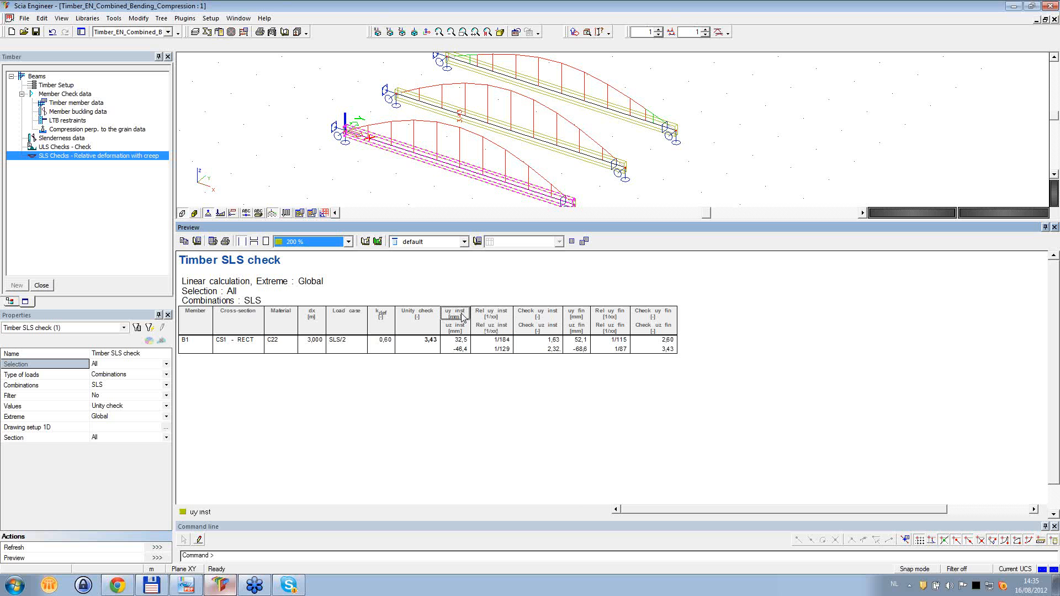
# - Examine beam B1's instantaneous and final deformation checks in y and z, its overall unity check and its kdef factor
pyautogui.click(538, 339)
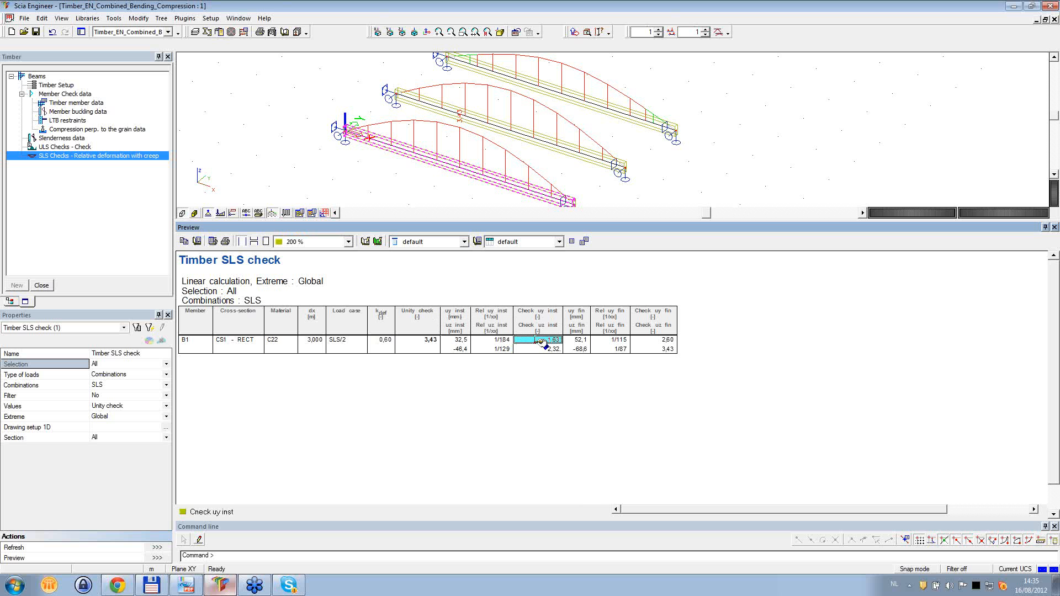
pyautogui.click(647, 341)
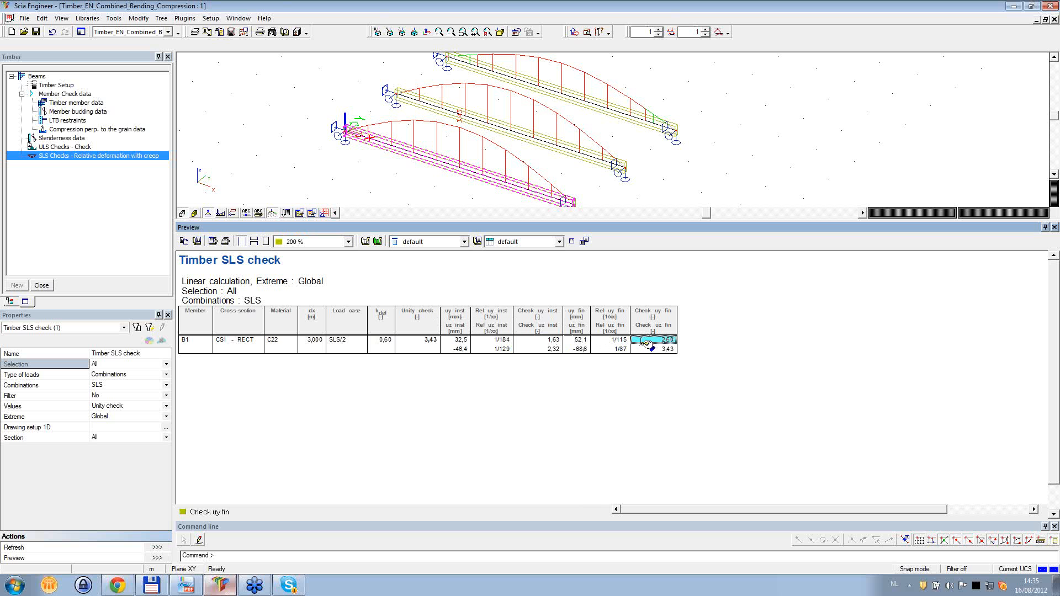
pyautogui.click(538, 349)
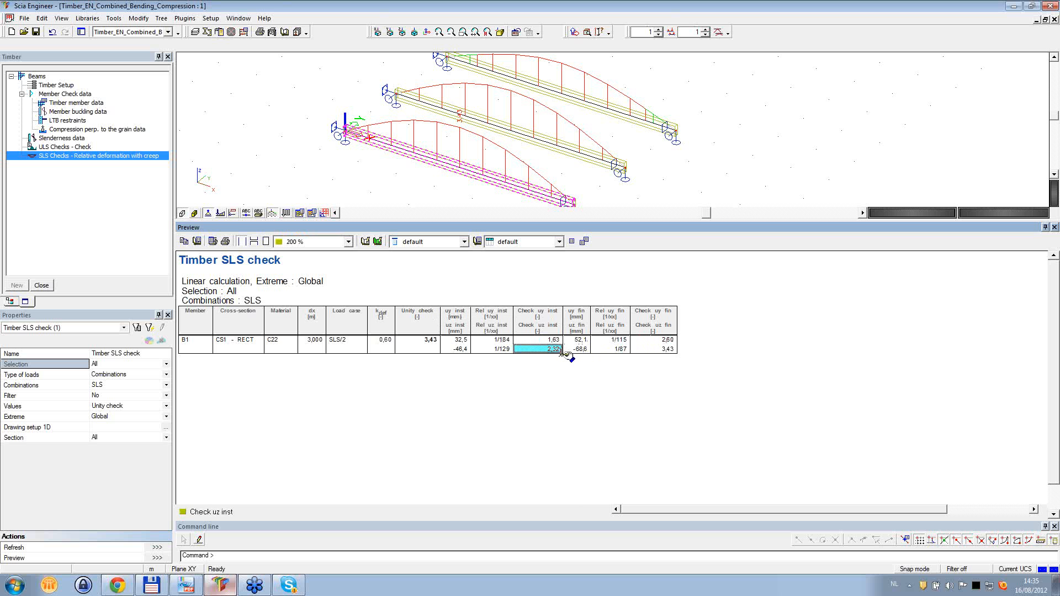
pyautogui.click(655, 350)
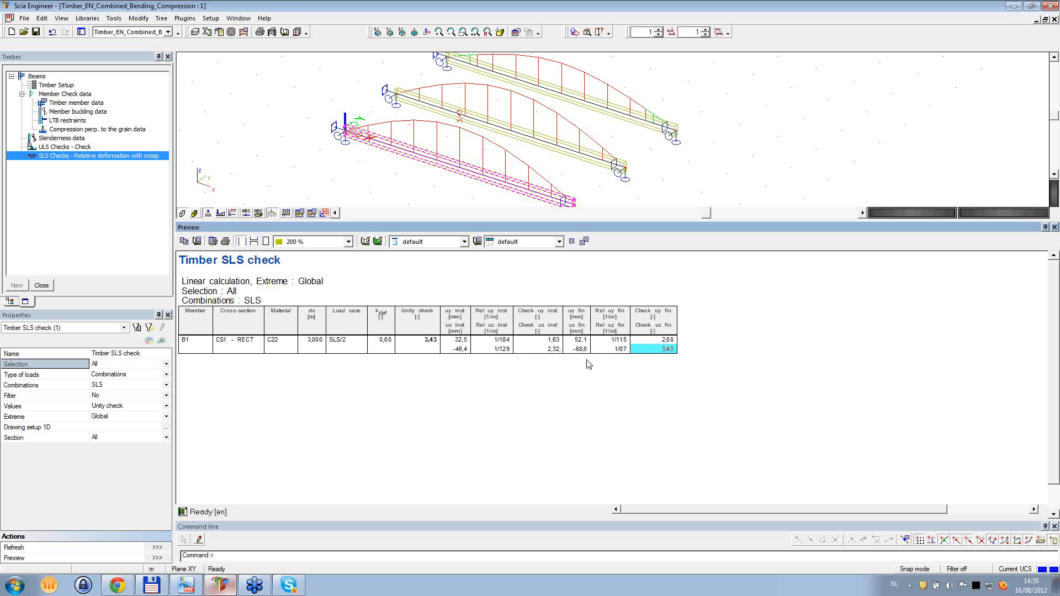
pyautogui.click(428, 340)
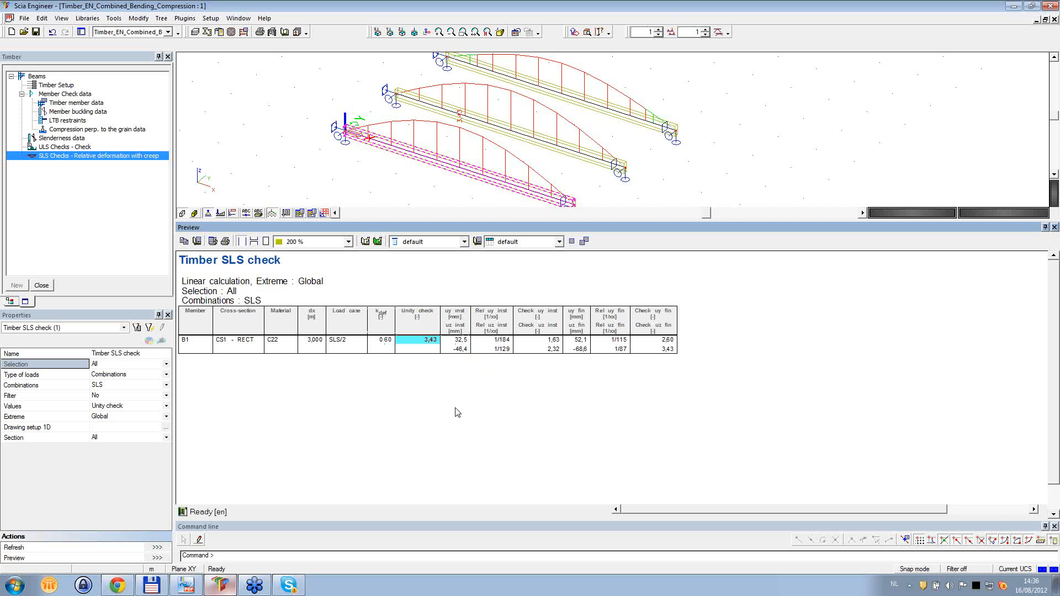
pyautogui.click(383, 339)
# - Refresh the ULS check and start Autodesign for cross-section CS1, accepting the switch to the Cross-section filter
pyautogui.click(82, 147)
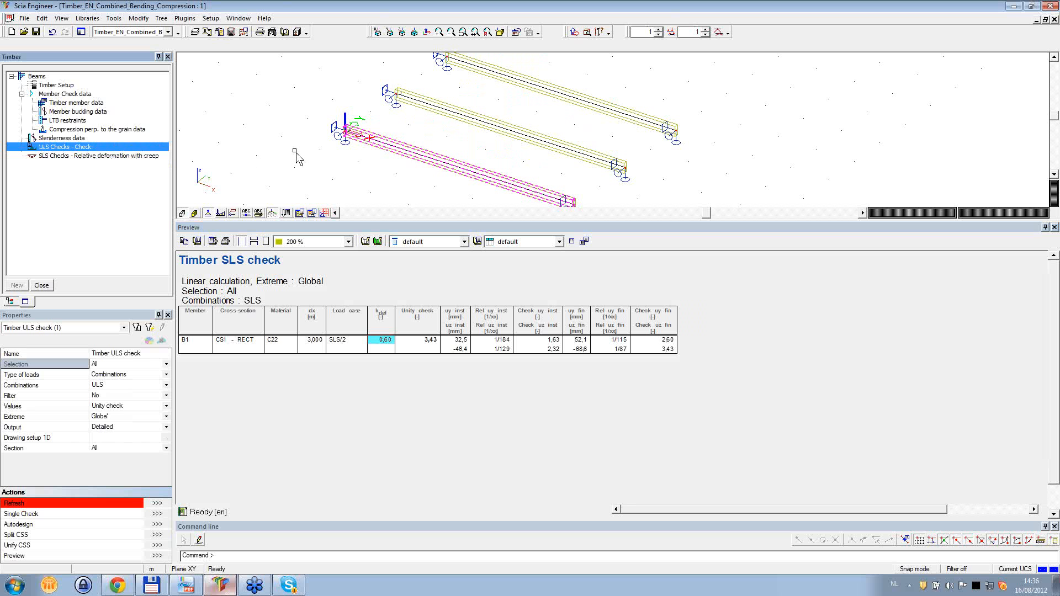
pyautogui.click(159, 502)
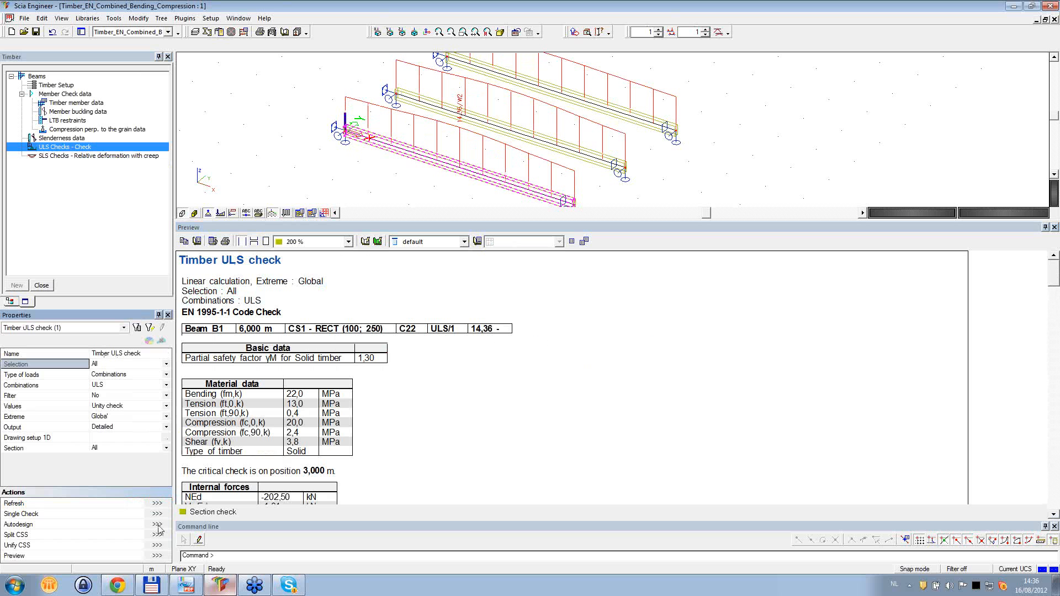
pyautogui.click(157, 525)
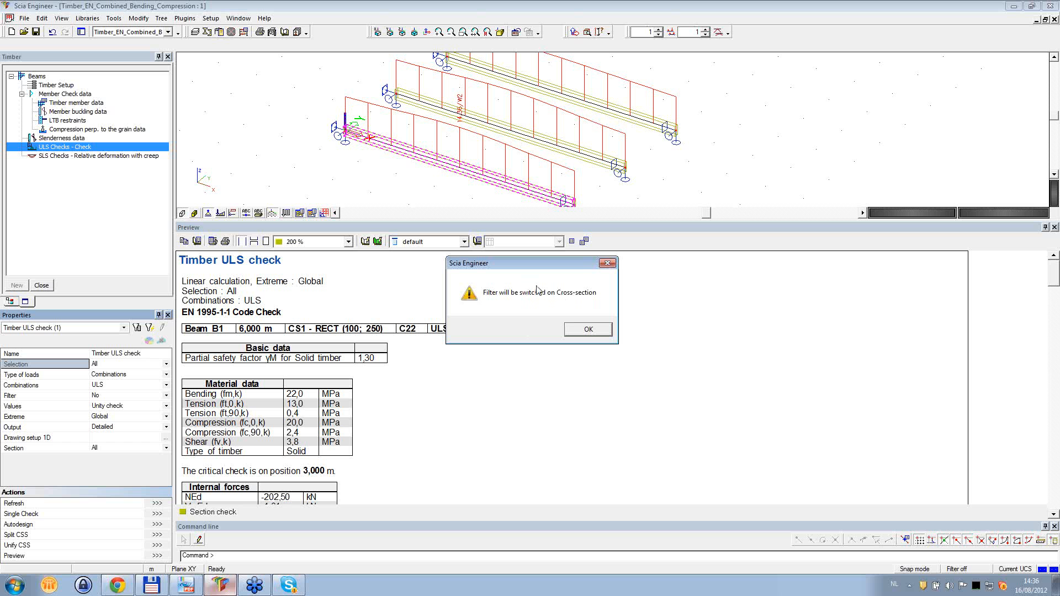
pyautogui.click(594, 330)
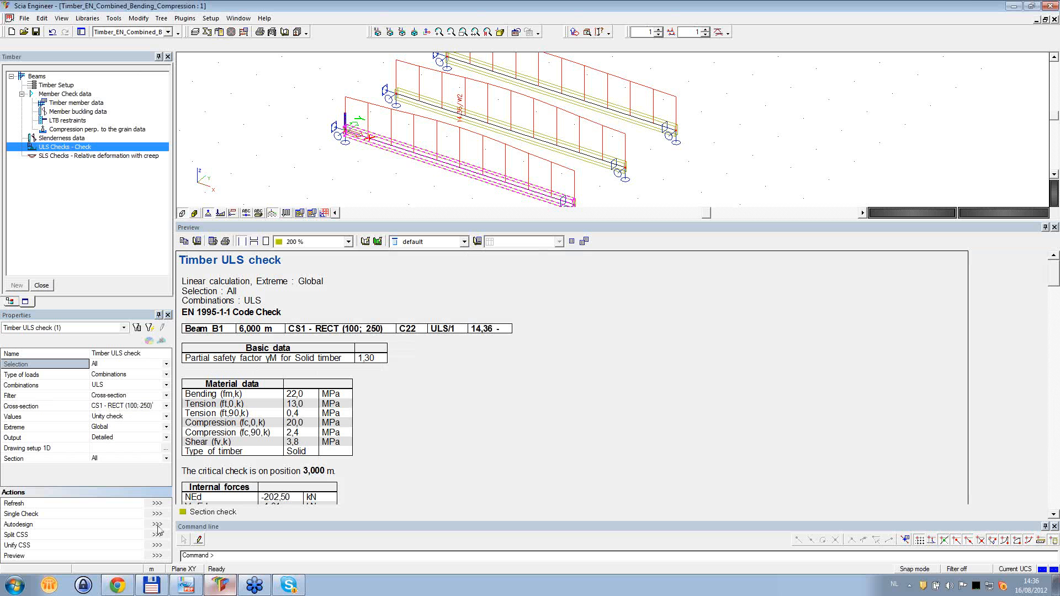
pyautogui.click(157, 524)
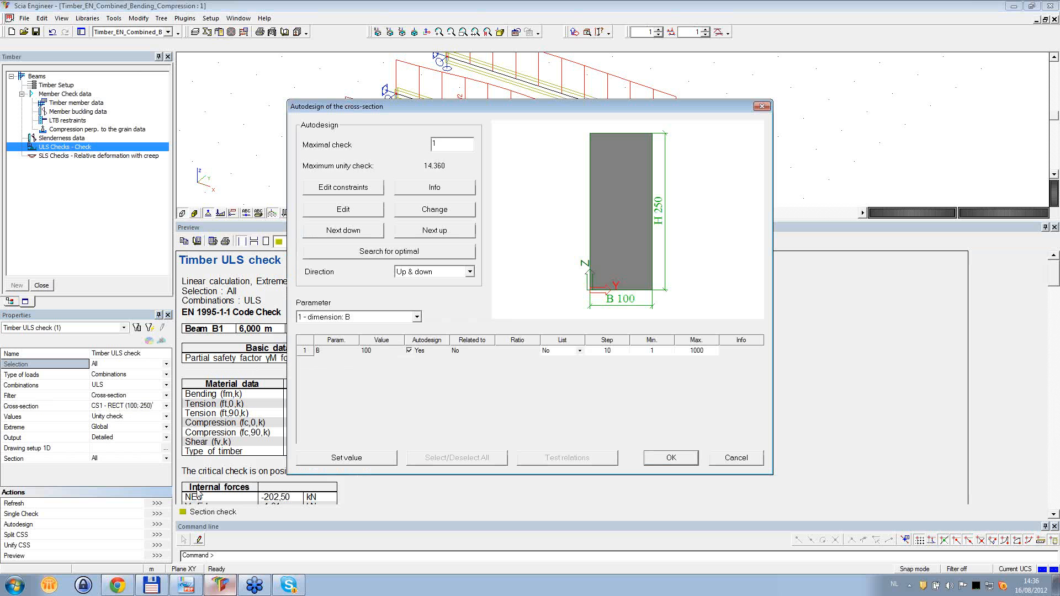
# - Use Advanced Autodesign on both dimensions B and H, search for the optimal section with a maximal check of 1, and apply it
pyautogui.click(359, 319)
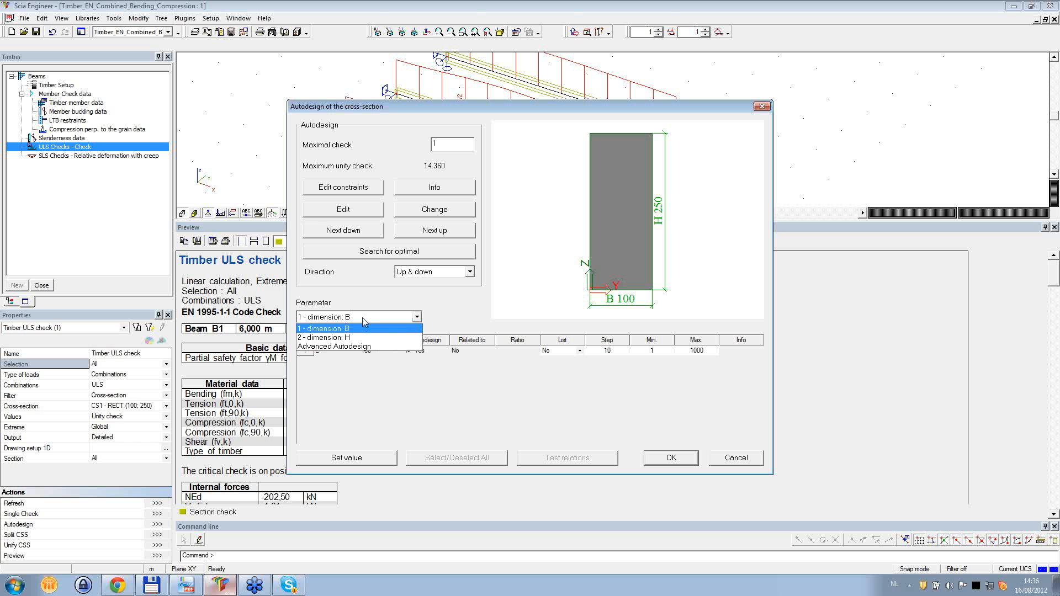
pyautogui.click(354, 346)
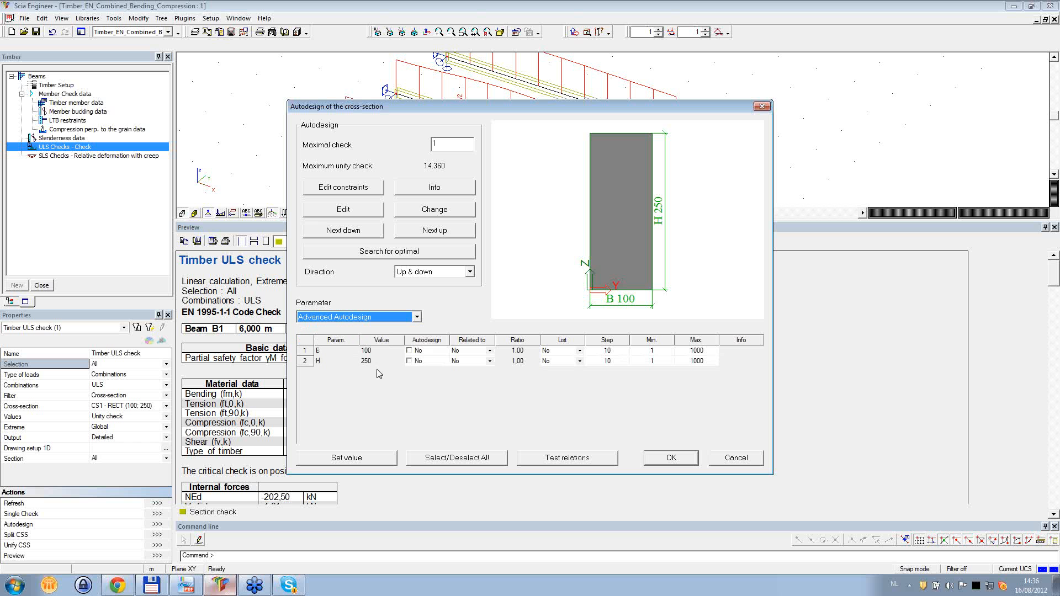
pyautogui.click(409, 351)
pyautogui.click(409, 361)
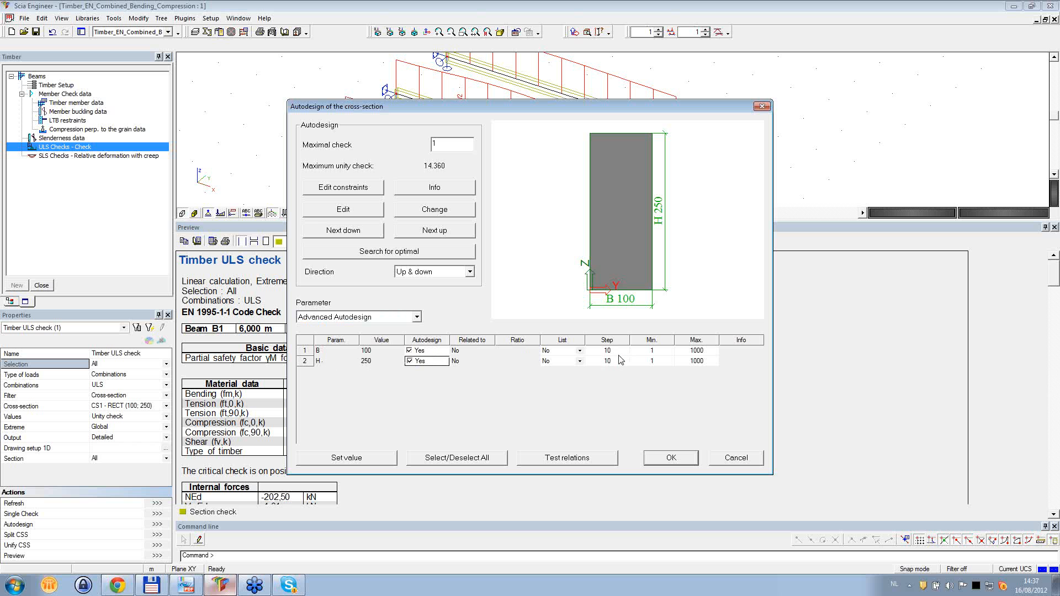
pyautogui.click(419, 252)
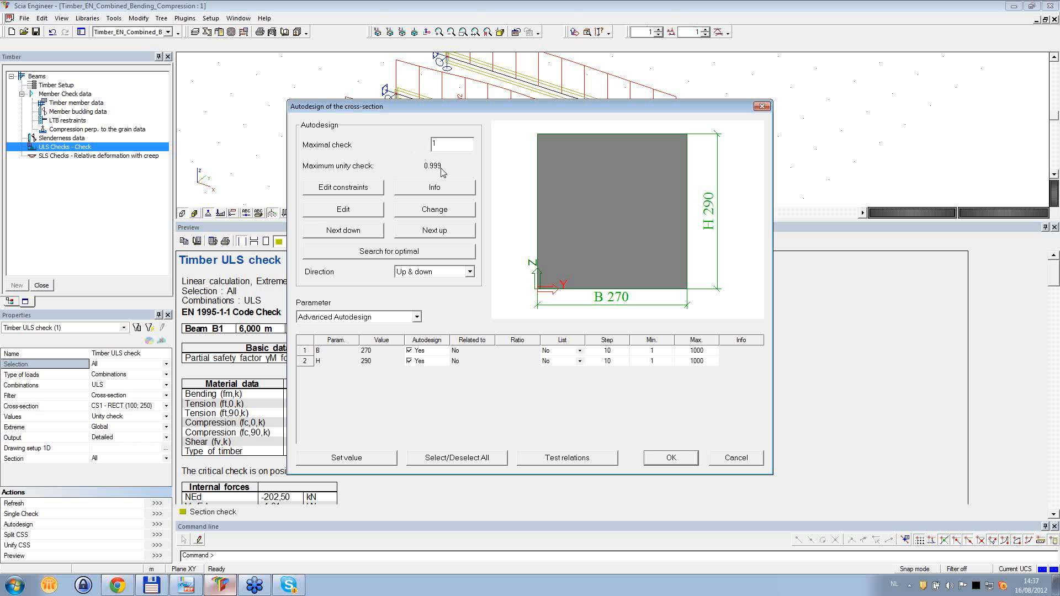
pyautogui.click(657, 462)
# - Refresh the ULS check for the redesigned cross-section and recalculate the structure with a linear calculation
pyautogui.click(156, 503)
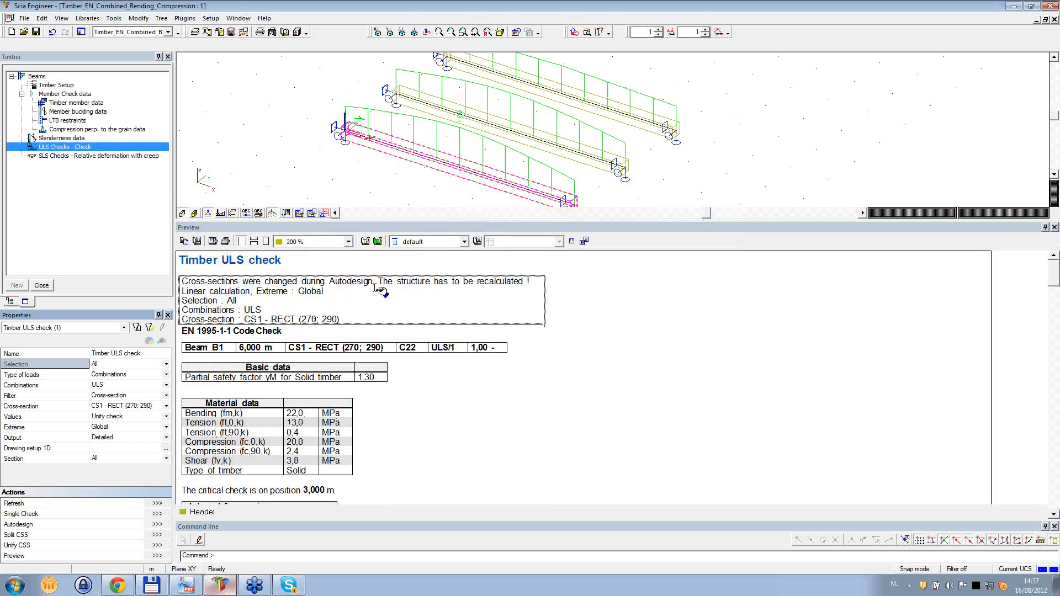
pyautogui.click(244, 32)
pyautogui.click(491, 414)
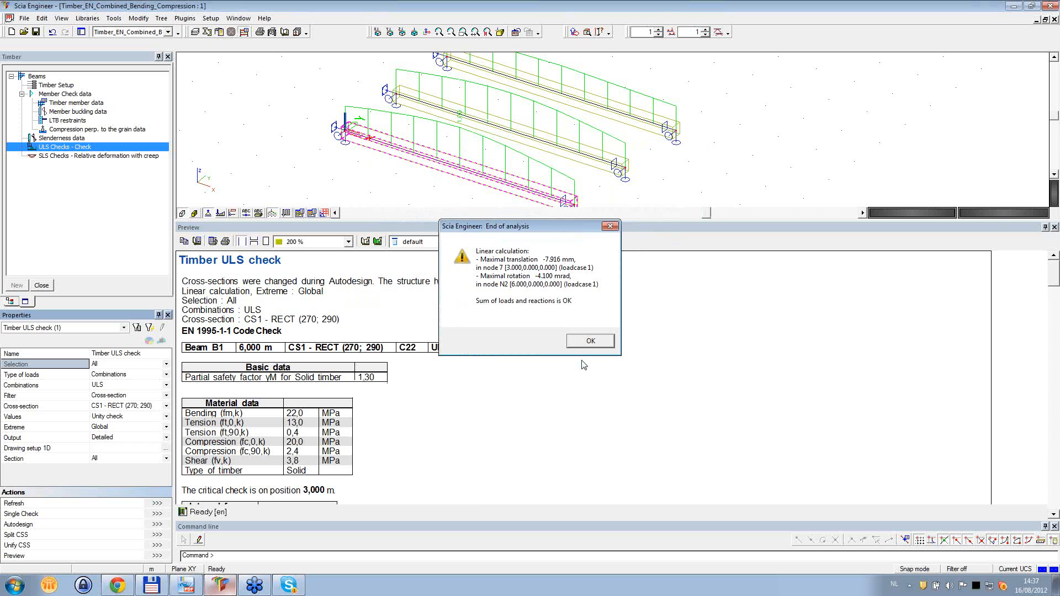
pyautogui.click(590, 340)
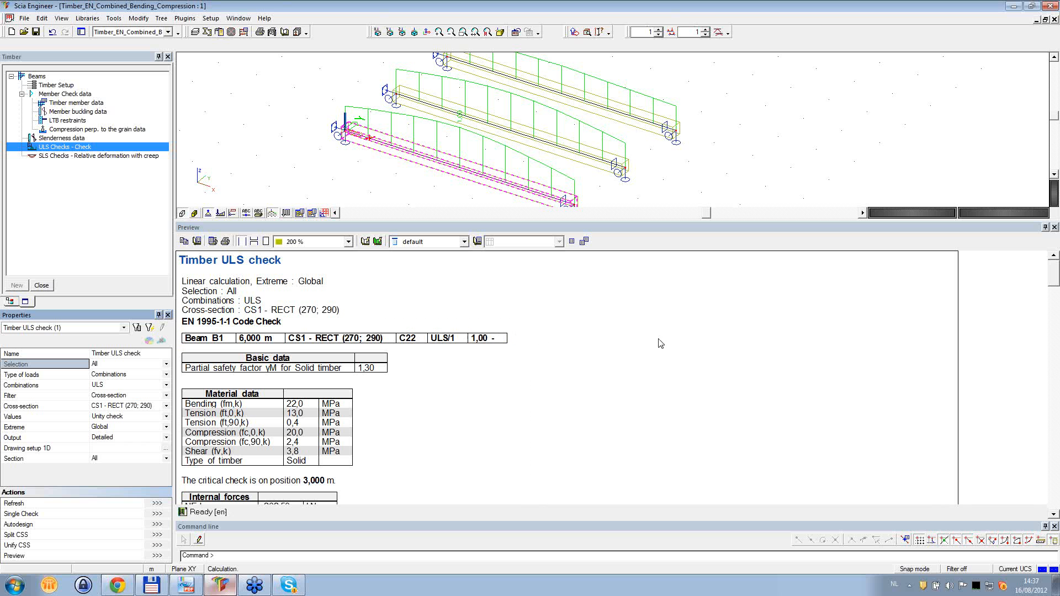
# - Refresh the SLS relative deformation check with creep for the recalculated structure and examine beam B1's unity check
pyautogui.click(123, 157)
pyautogui.click(157, 547)
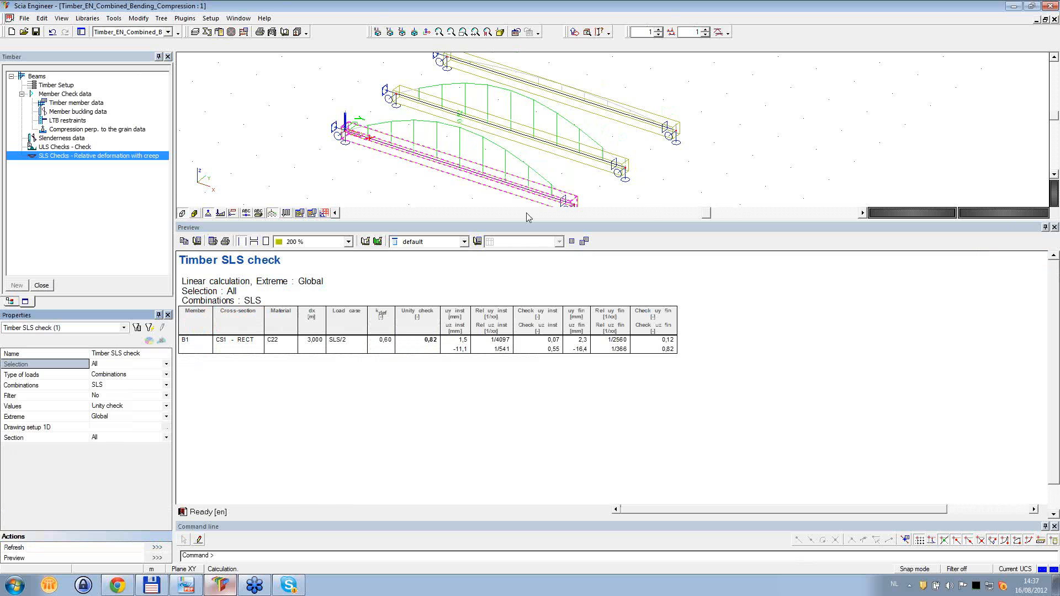
pyautogui.click(427, 340)
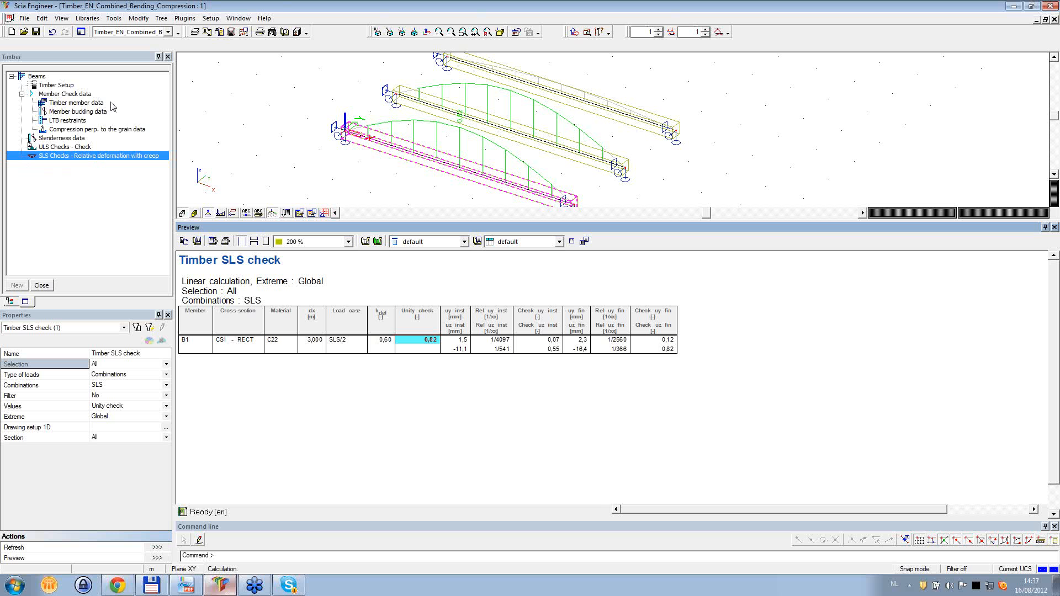
# - Start new timber member data for beam B1 and select its System strength property
pyautogui.click(69, 104)
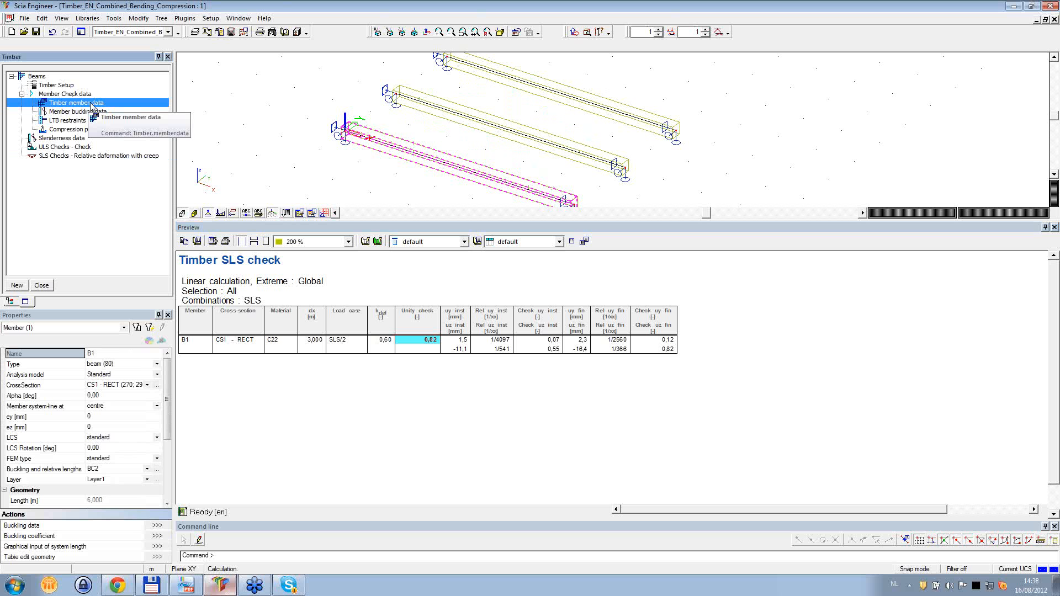
pyautogui.doubleClick(91, 105)
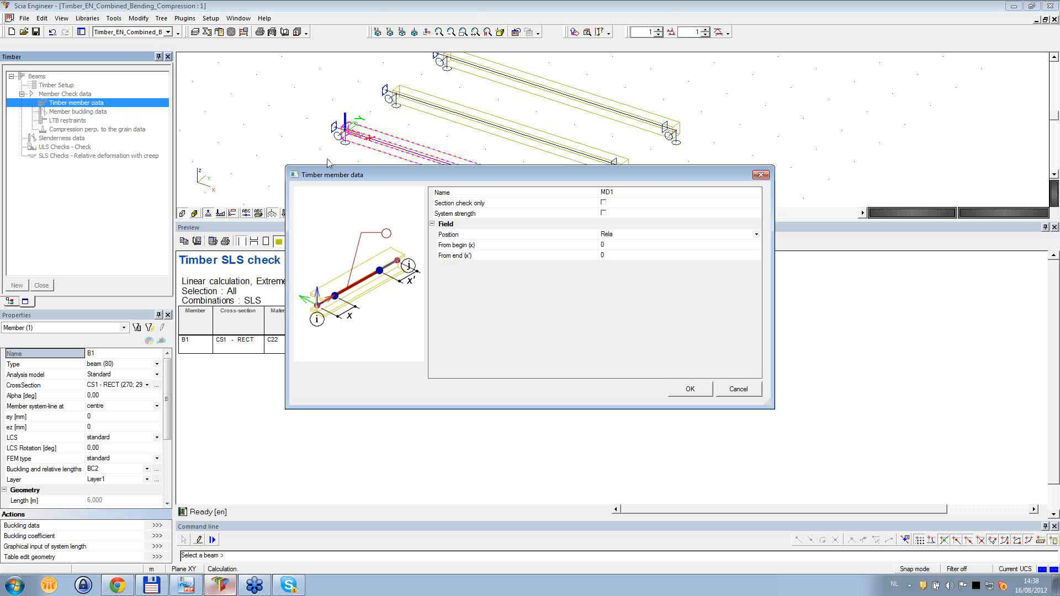
pyautogui.click(446, 215)
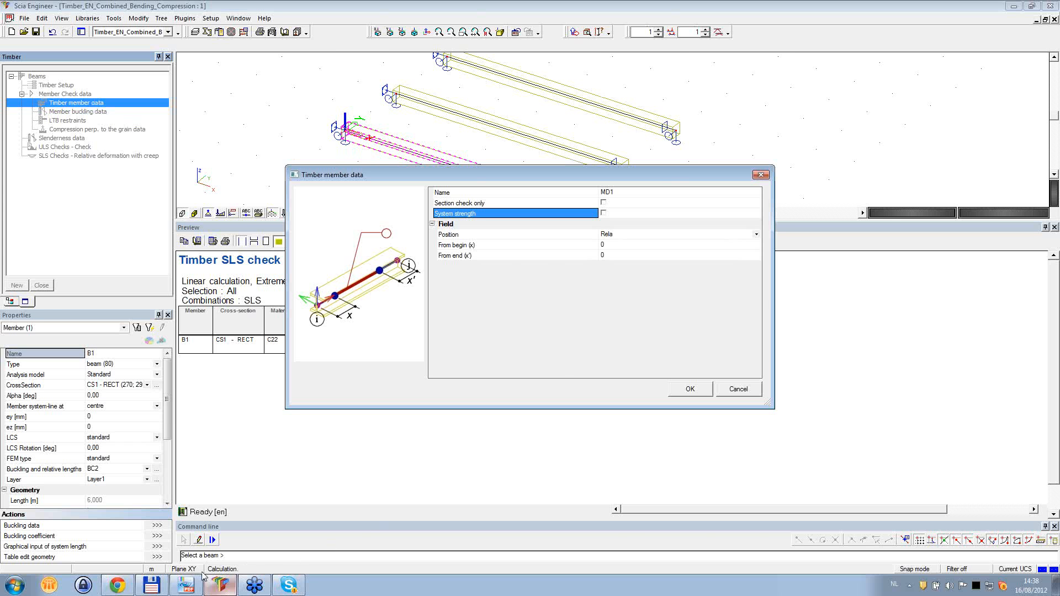
# - Switch to PDF-XChange Viewer and examine the System Strength section in Timber_Code_Check_Theory_enu, covering article 6.6 and the ksys factor
pyautogui.click(191, 588)
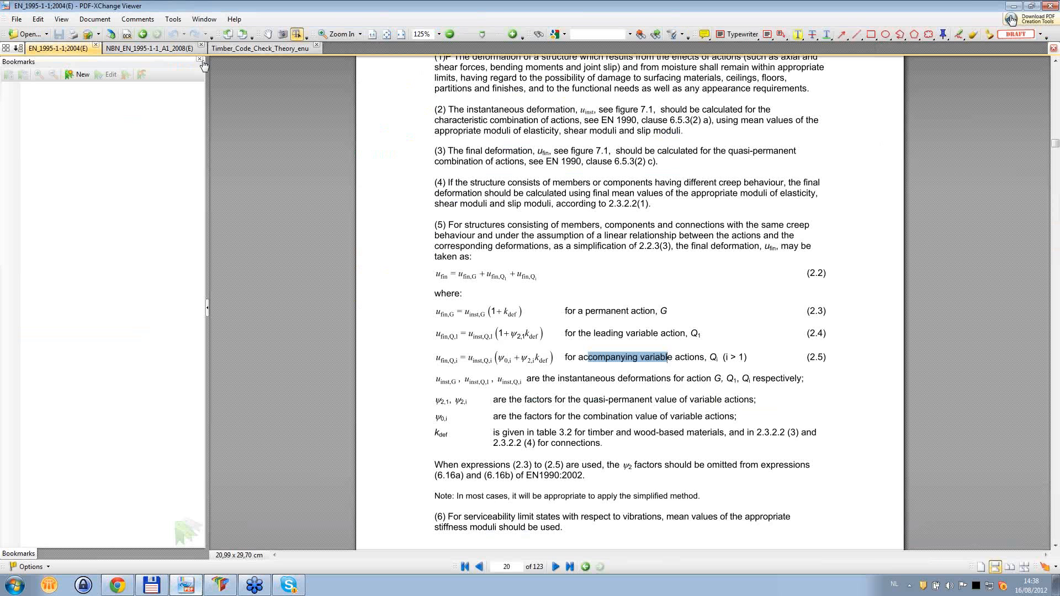
pyautogui.click(257, 50)
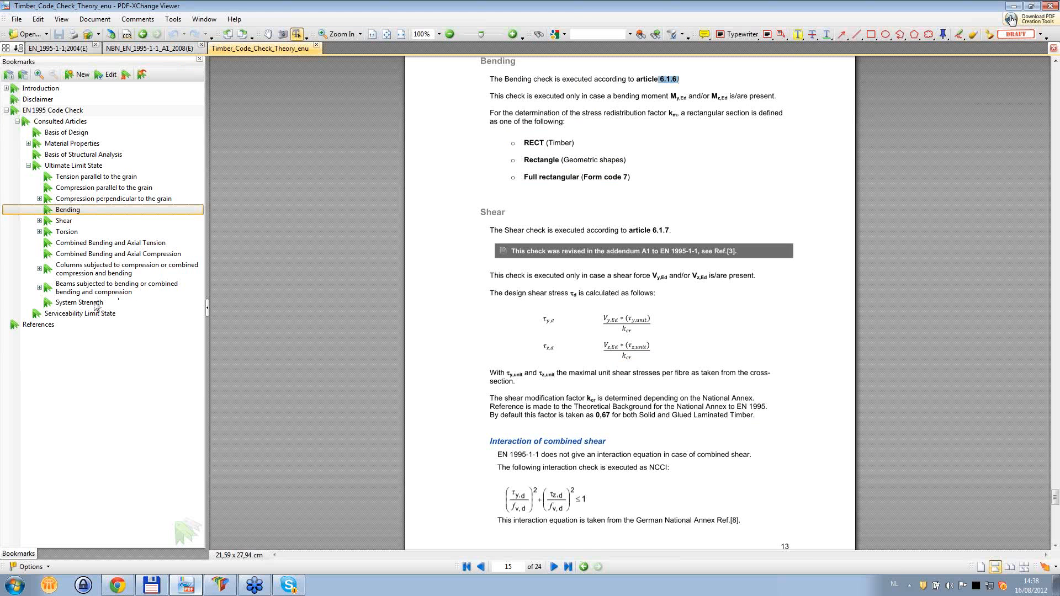
pyautogui.click(119, 301)
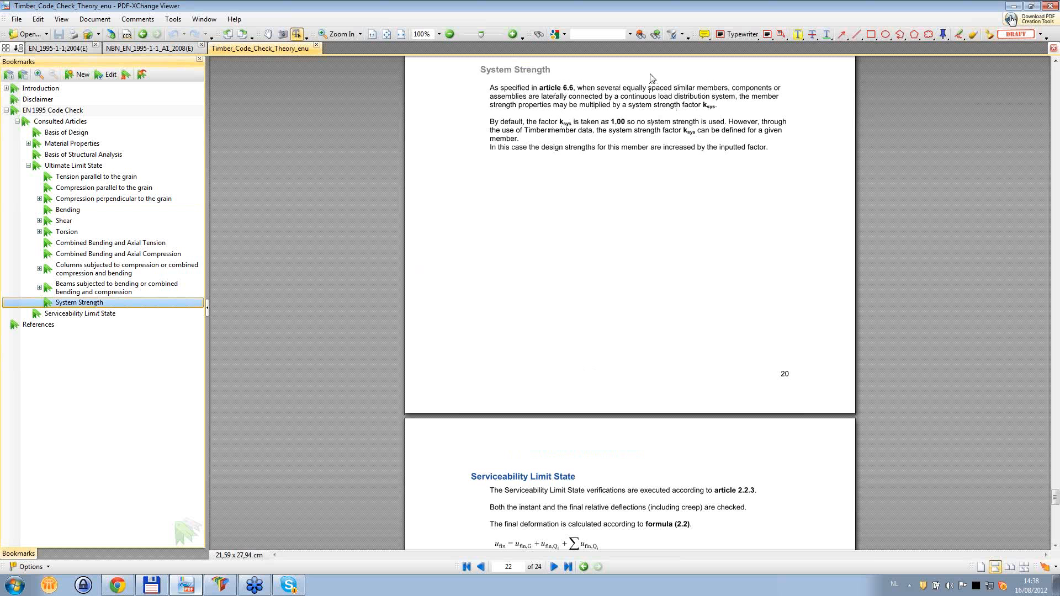
pyautogui.moveTo(621, 97); pyautogui.dragTo(734, 97)
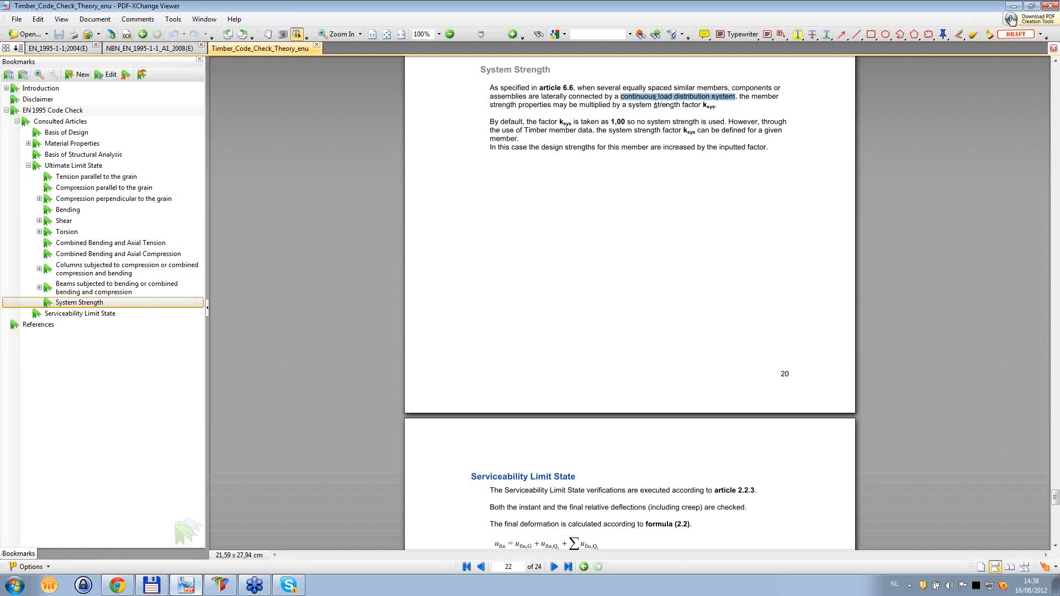
pyautogui.moveTo(654, 104); pyautogui.dragTo(680, 105)
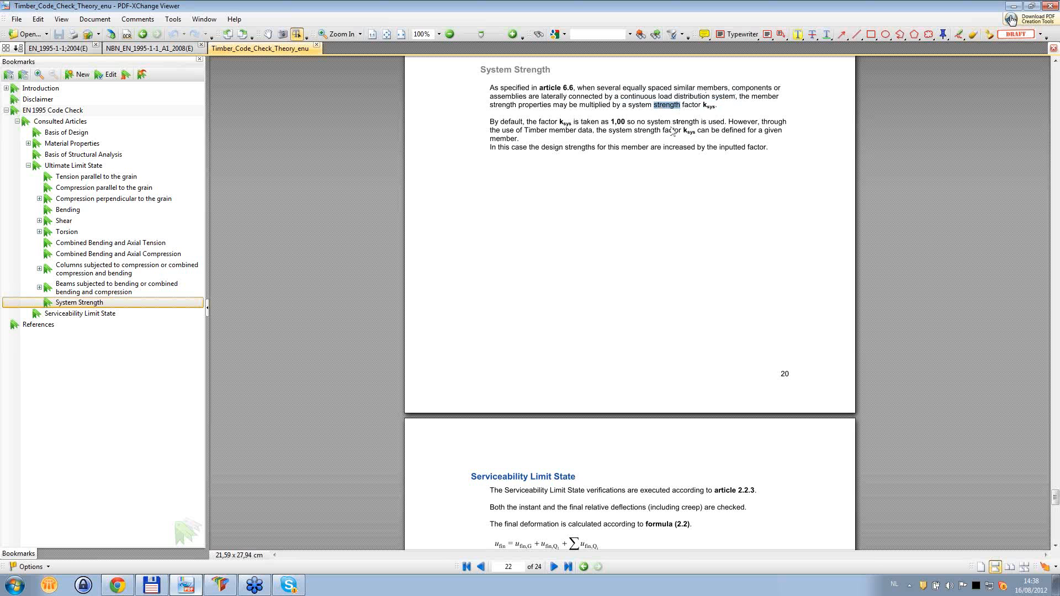
# - Switch to Scia Engineer, enable System strength to examine its ksys factor, and discard the new timber member data
pyautogui.click(220, 585)
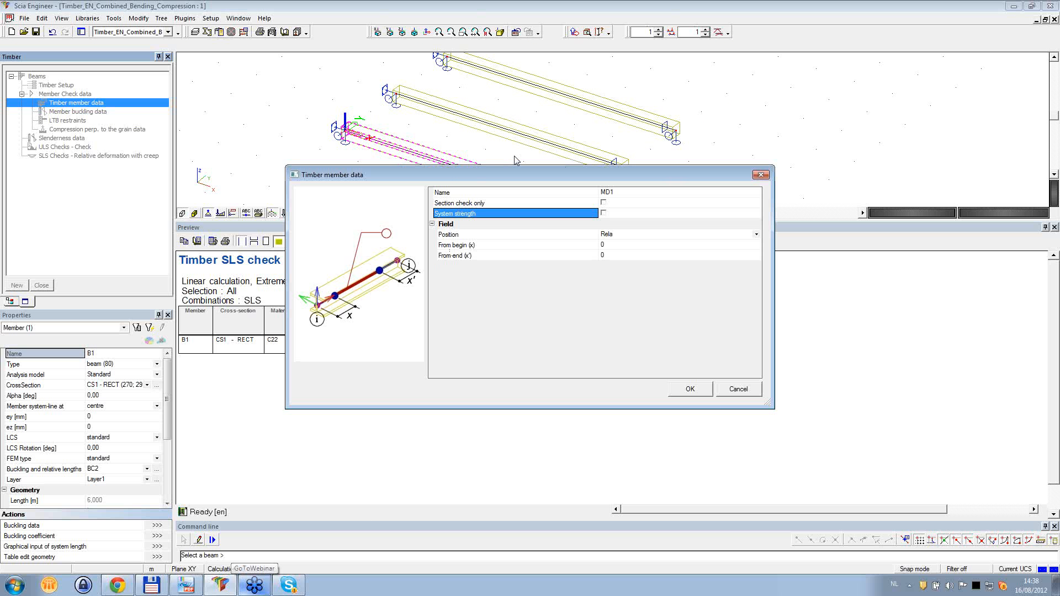
pyautogui.click(604, 213)
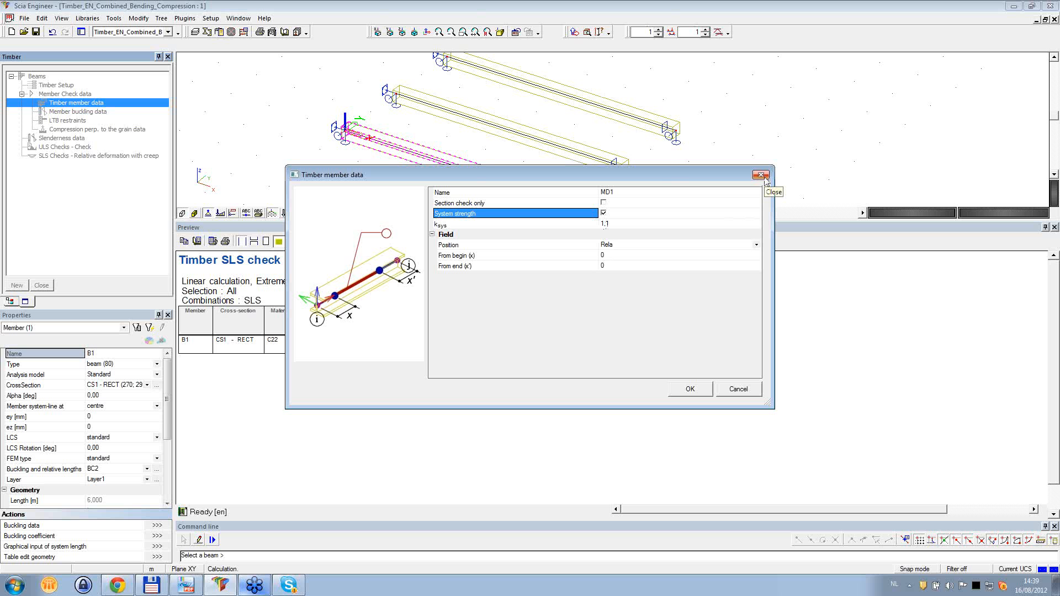
pyautogui.click(763, 178)
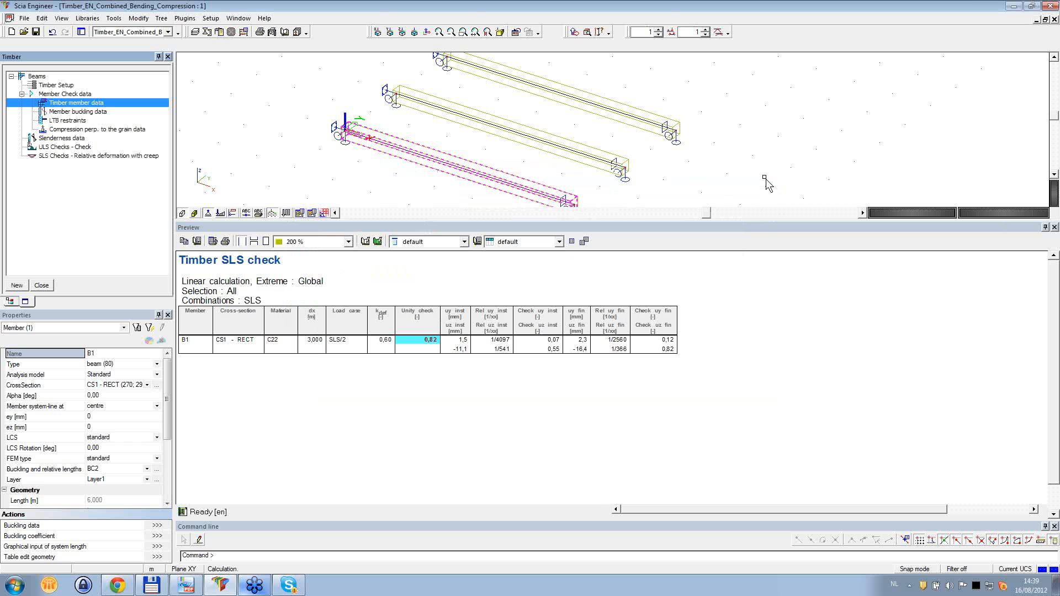
# - Start new compression perpendicular to the grain data, examine its contact length and support condition options, and discard it
pyautogui.click(75, 112)
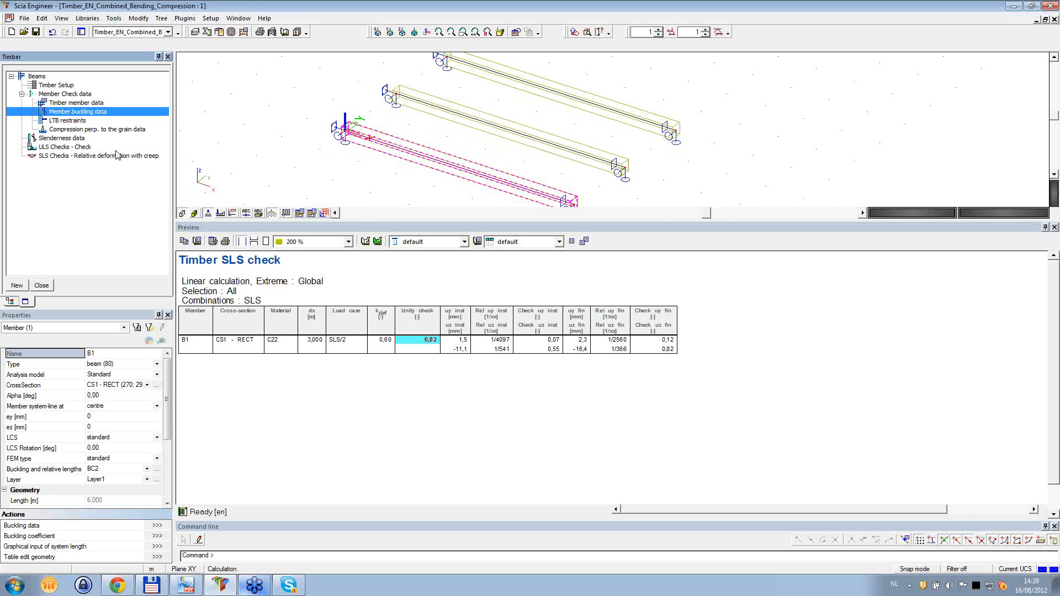
pyautogui.click(74, 120)
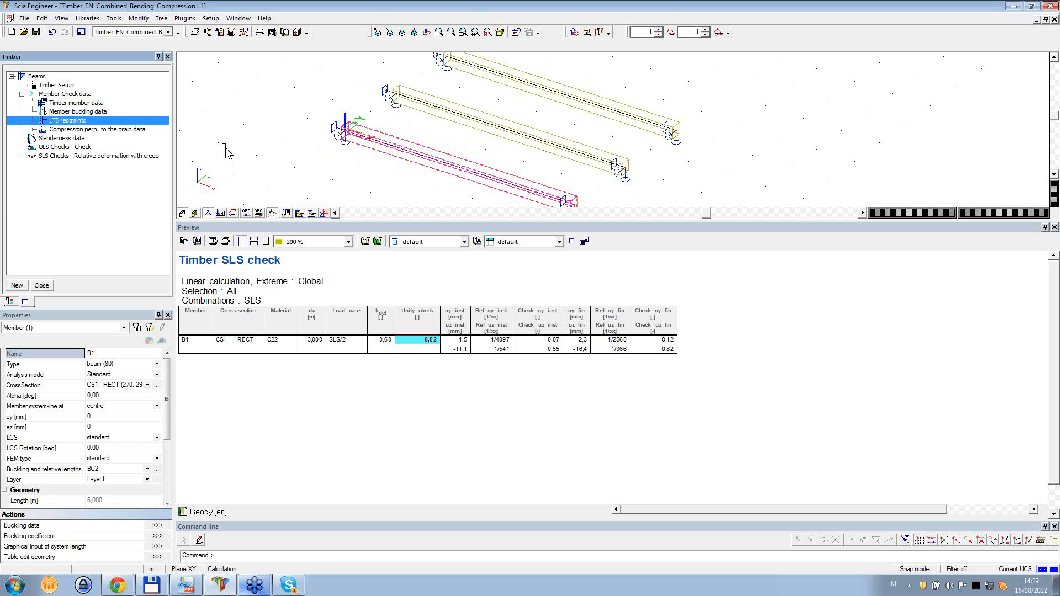
pyautogui.click(104, 130)
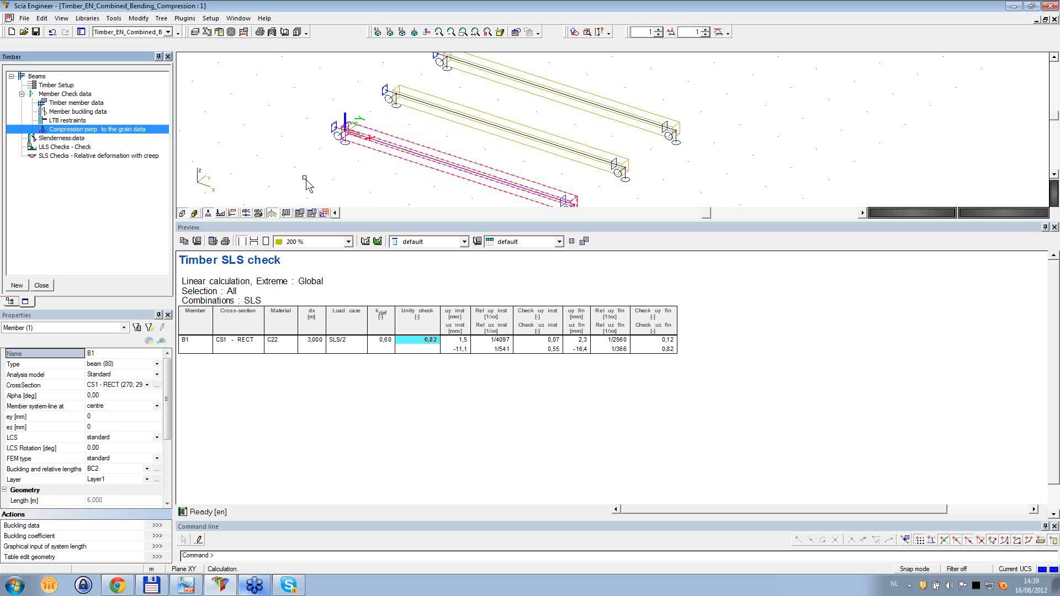
pyautogui.doubleClick(109, 132)
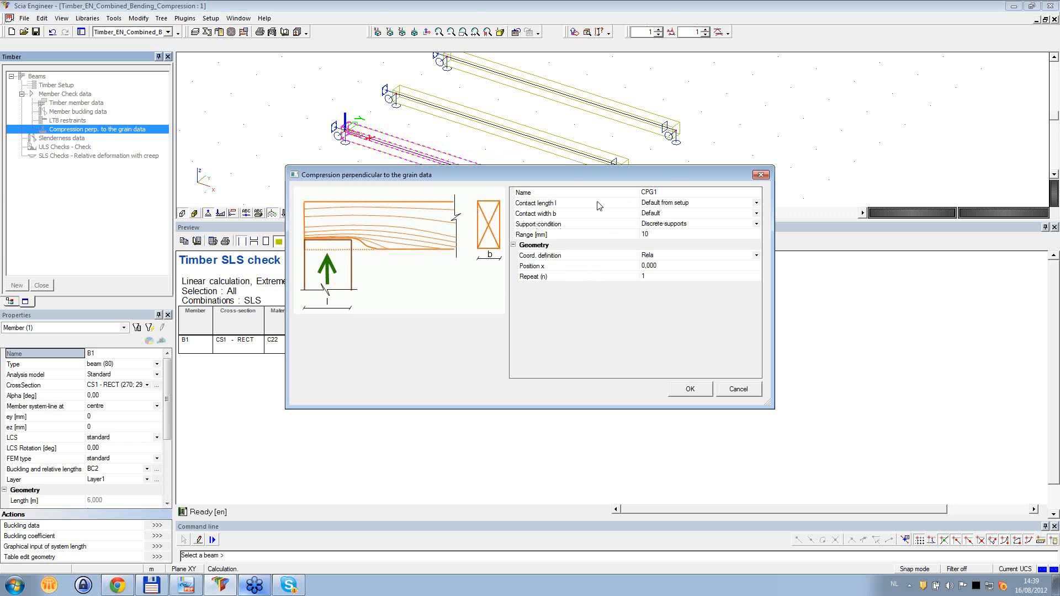
pyautogui.click(676, 208)
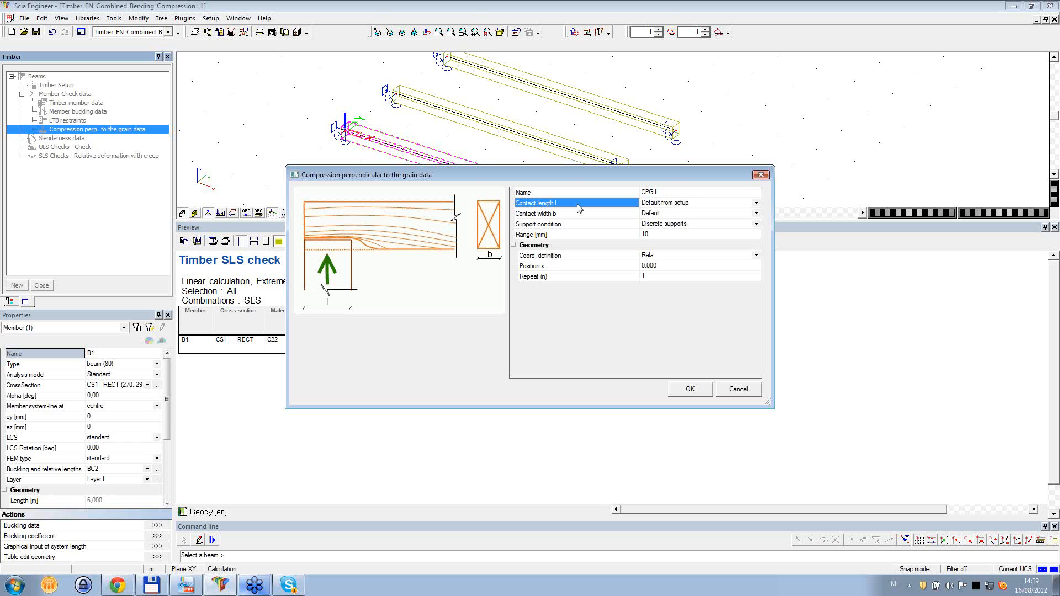
pyautogui.click(602, 227)
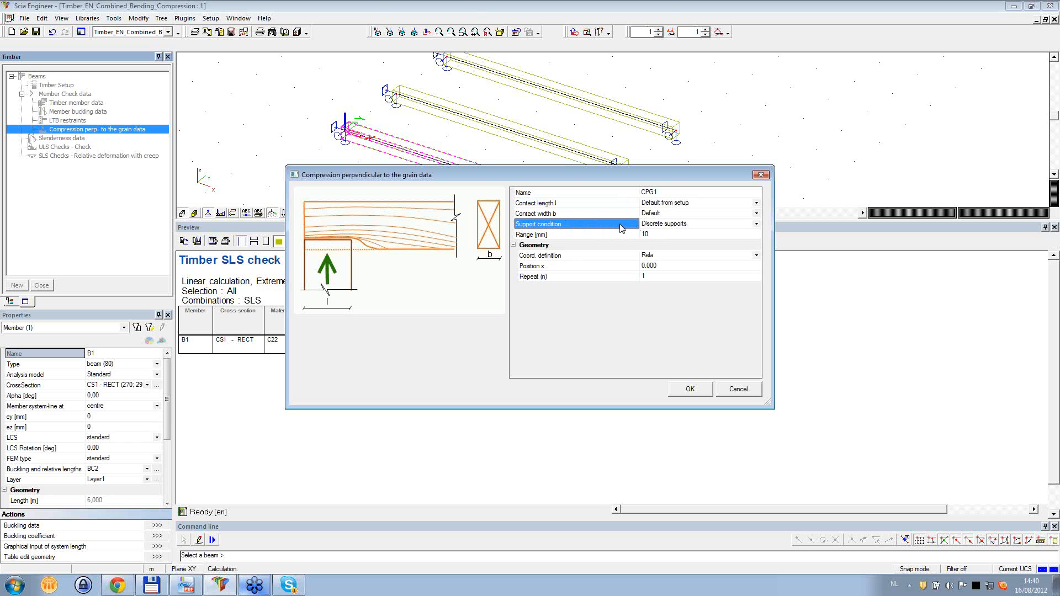
pyautogui.click(753, 225)
pyautogui.click(755, 225)
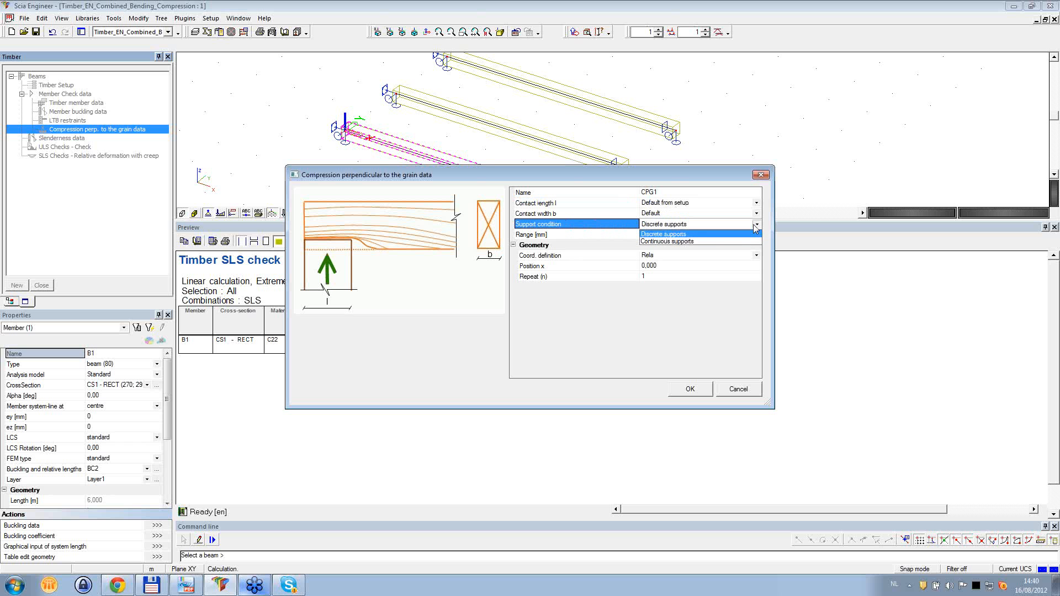
pyautogui.click(755, 224)
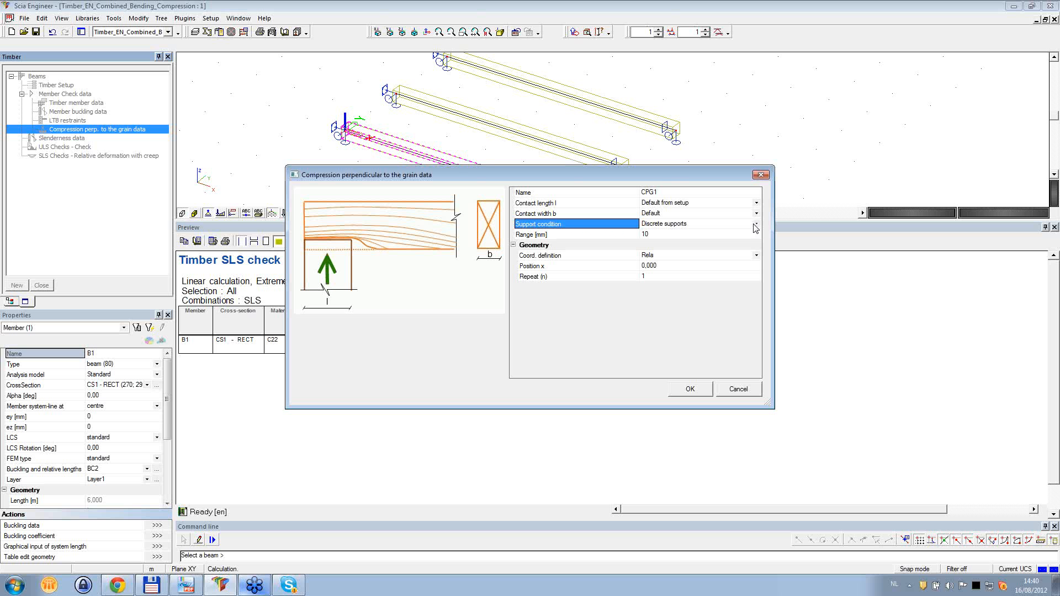
pyautogui.click(750, 393)
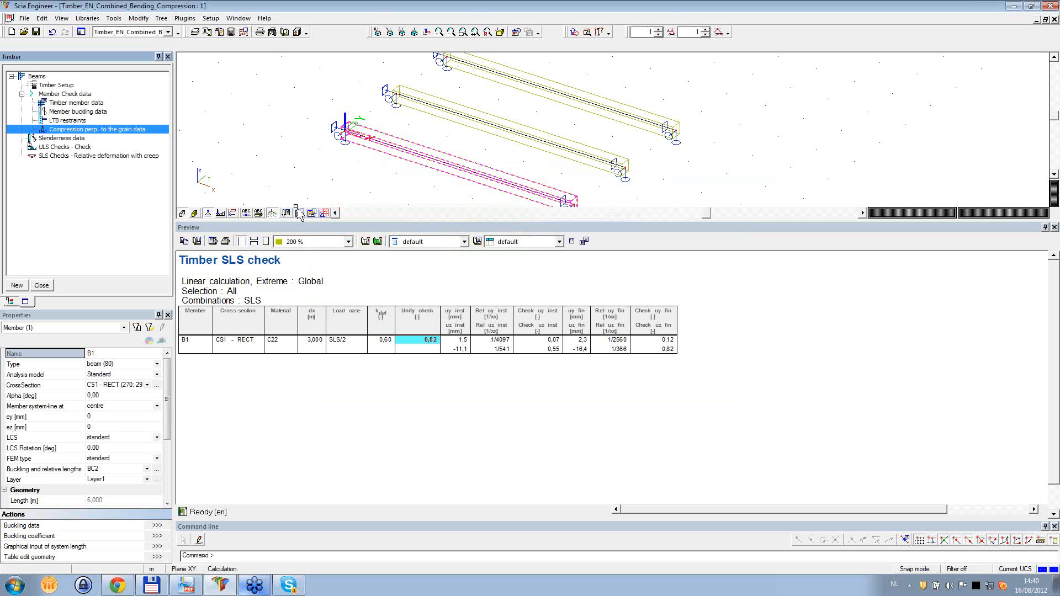
# - Generate the slenderness data table for all members
pyautogui.click(66, 139)
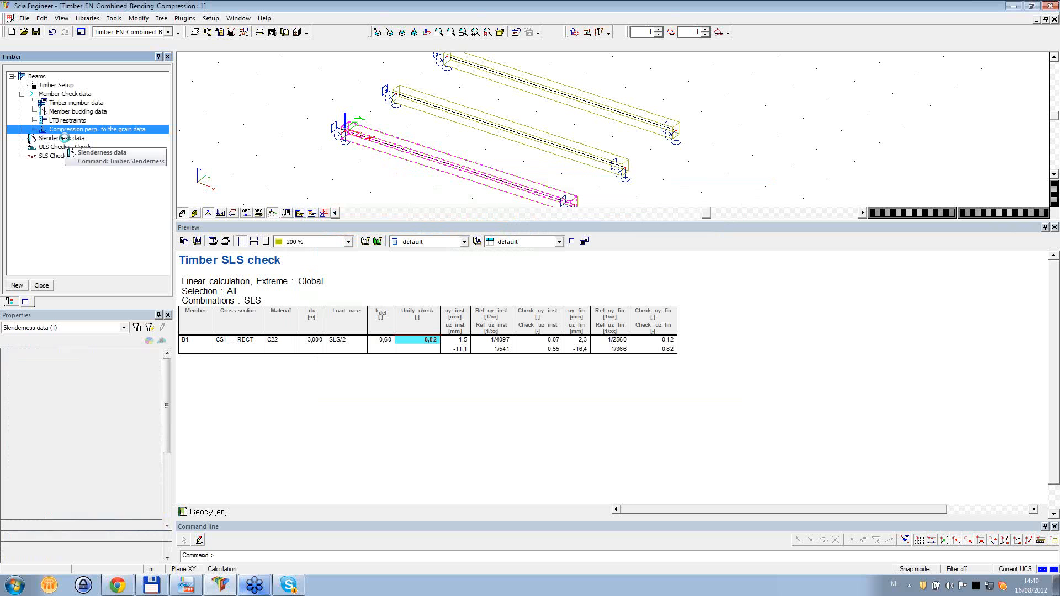
pyautogui.click(157, 547)
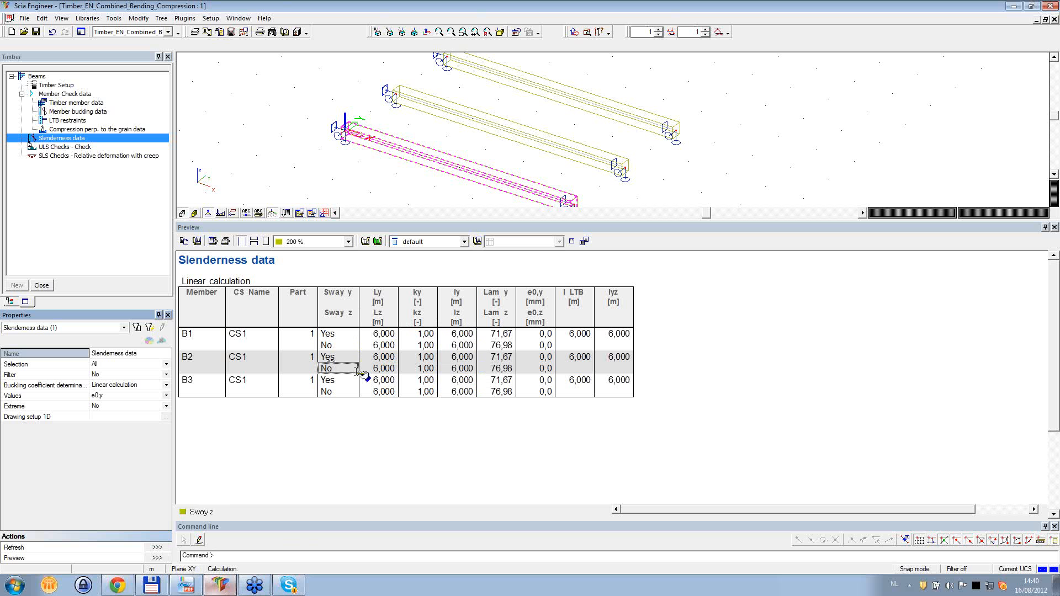
# - Switch to PDF-XChange Viewer and examine the Depth factor kh section, including the solid timber conditions and formulas
pyautogui.click(190, 588)
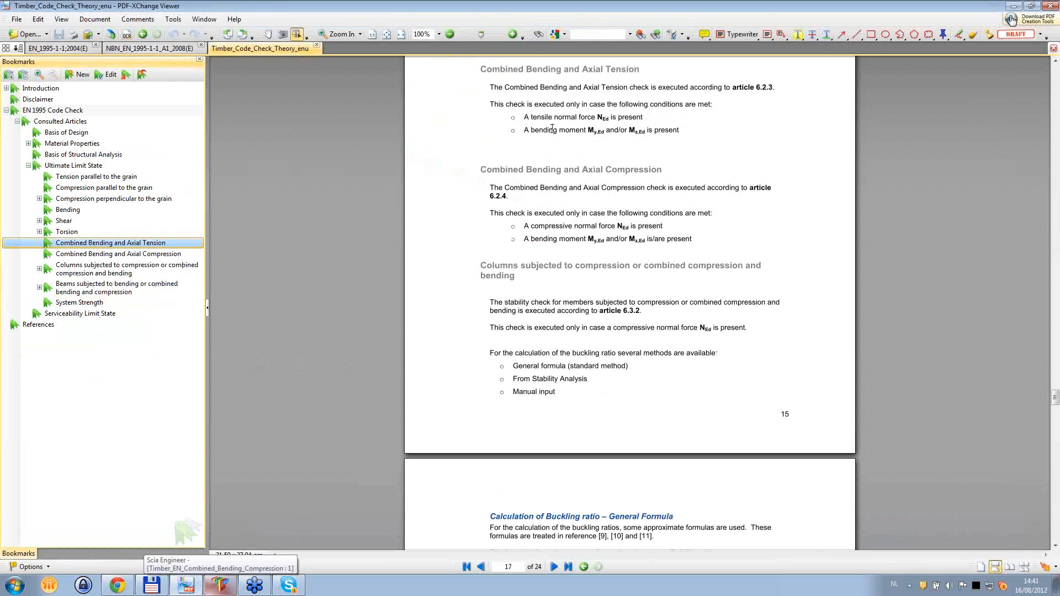
pyautogui.click(28, 166)
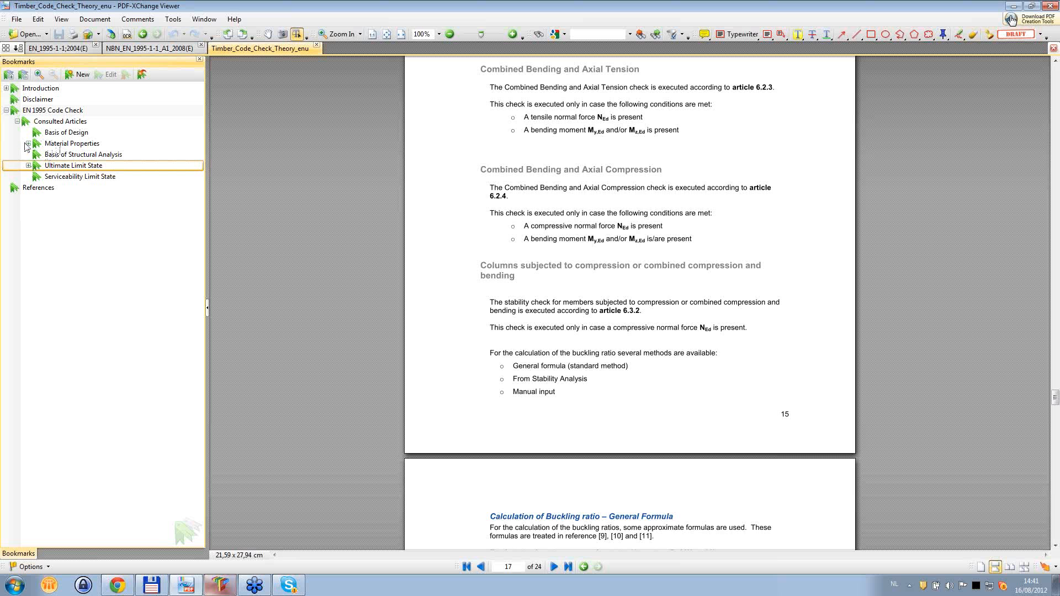
pyautogui.click(28, 144)
pyautogui.click(39, 177)
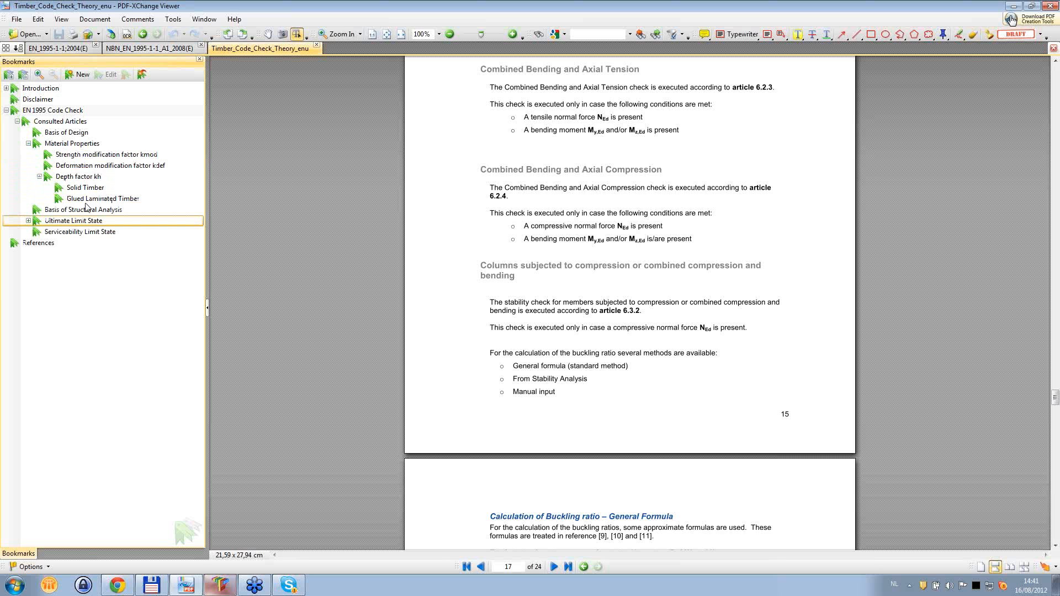
pyautogui.click(83, 178)
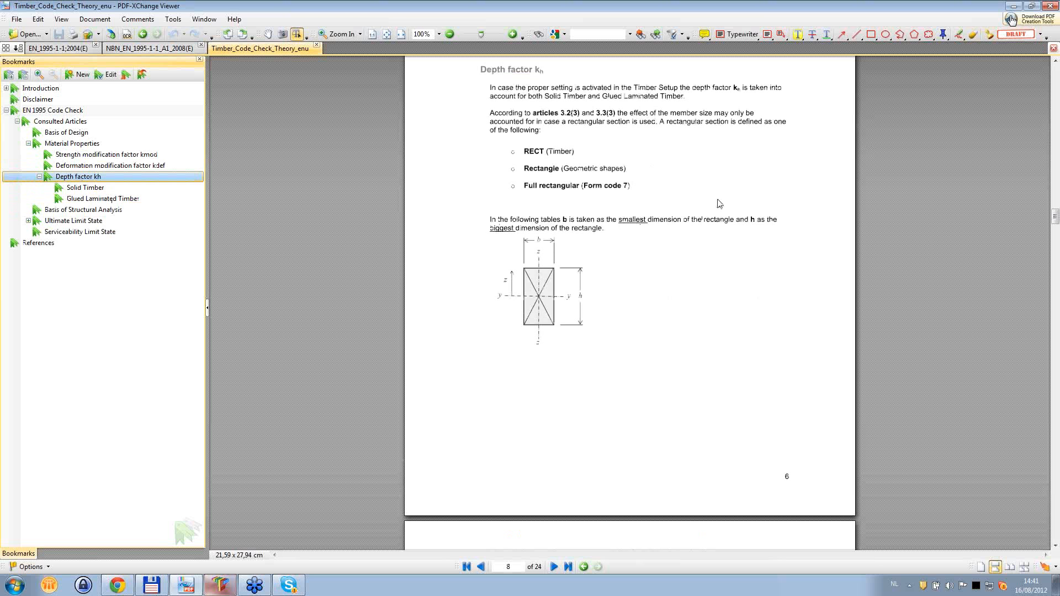
pyautogui.scroll(-10, 718, 203)
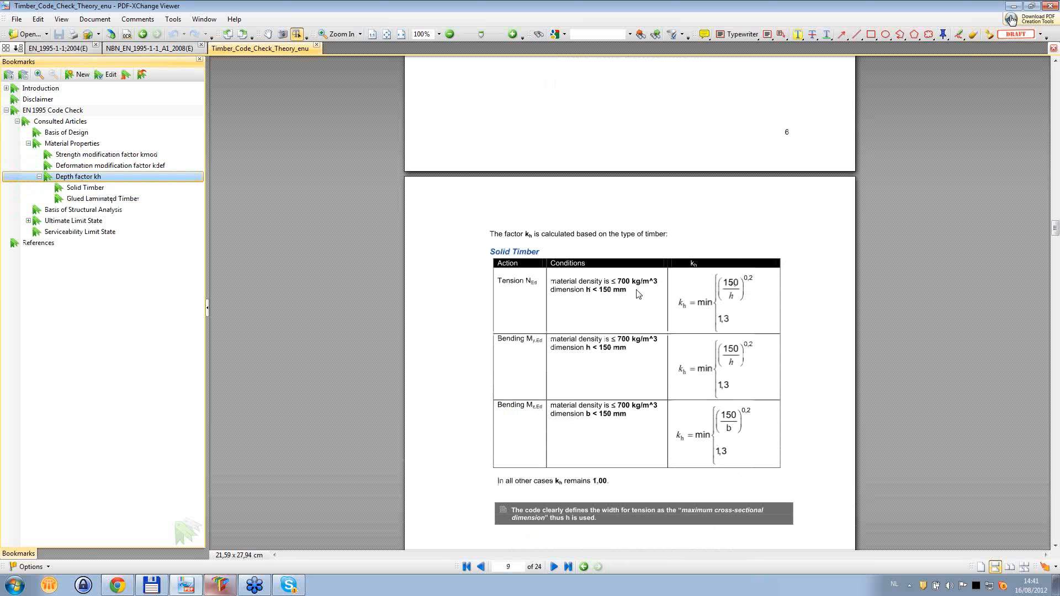
pyautogui.scroll(-3, 641, 283)
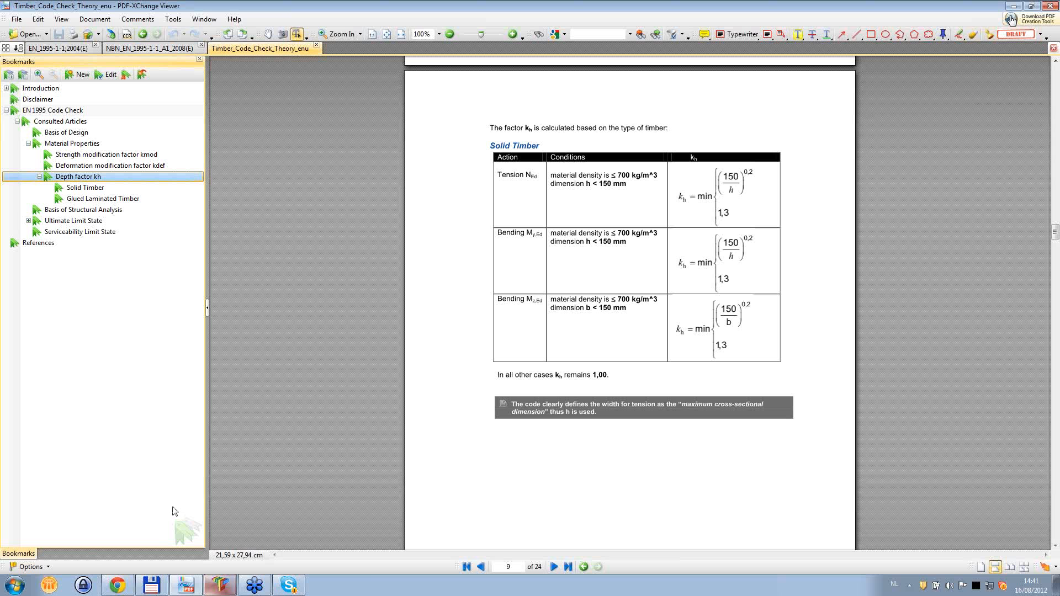
# - Switch to Scia Engineer, leave the Timber service and set the project's national annex to German DIN-EN NA
pyautogui.click(219, 585)
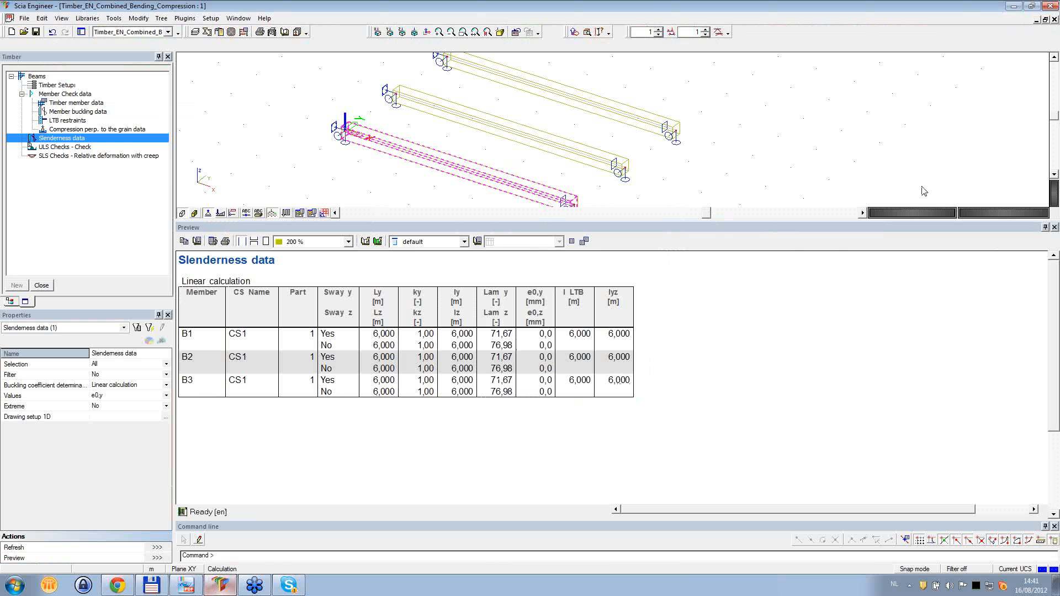
pyautogui.click(41, 286)
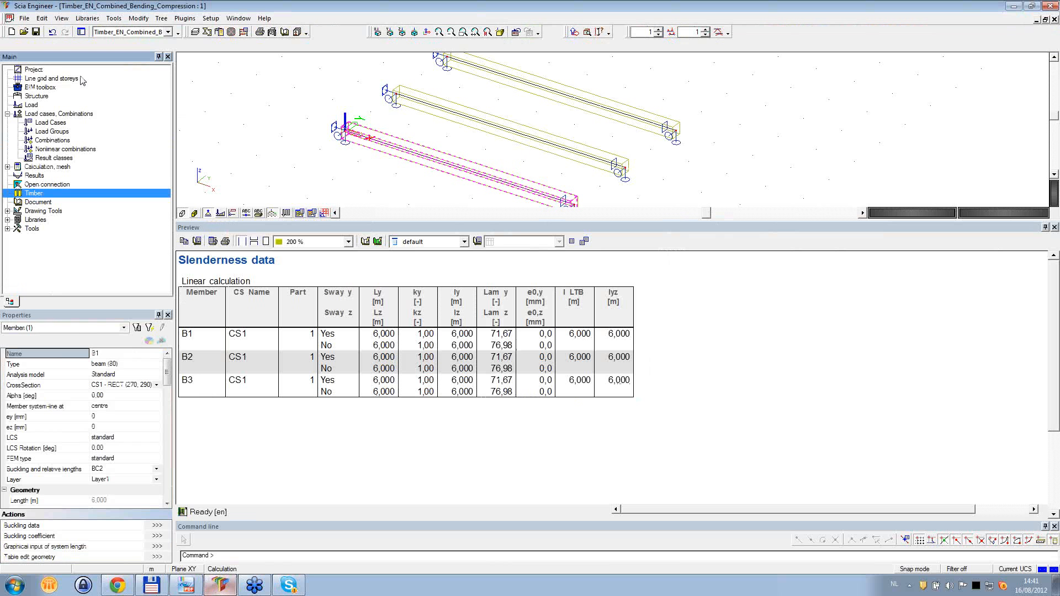
pyautogui.click(33, 69)
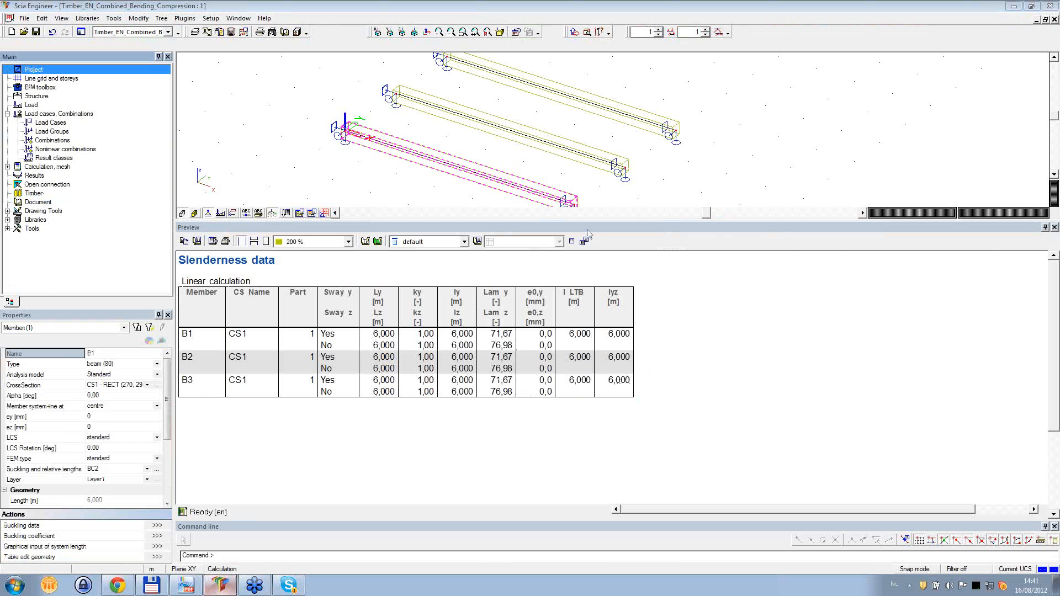
pyautogui.click(423, 176)
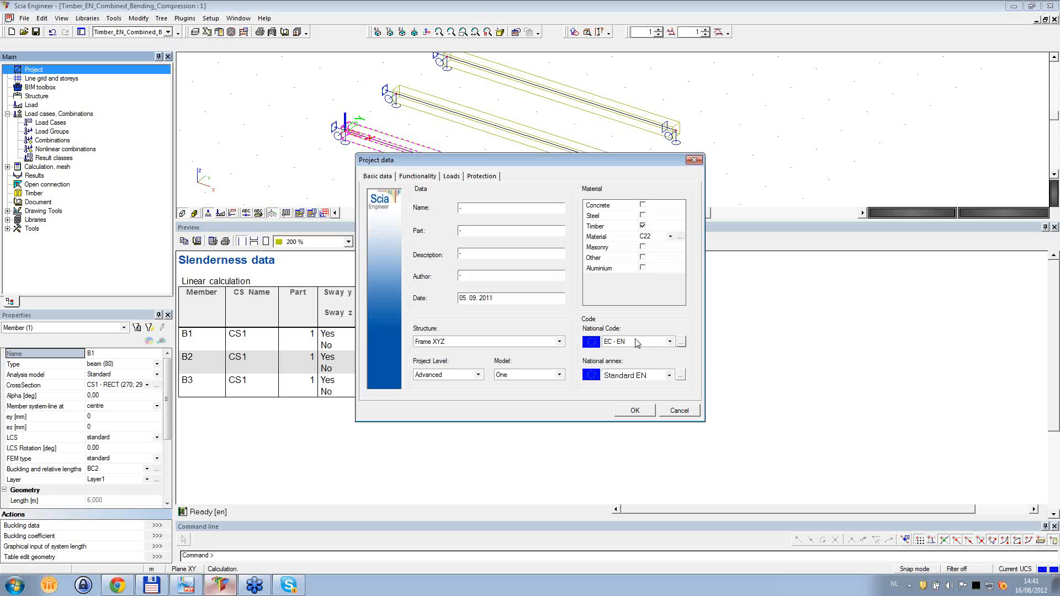
pyautogui.click(670, 375)
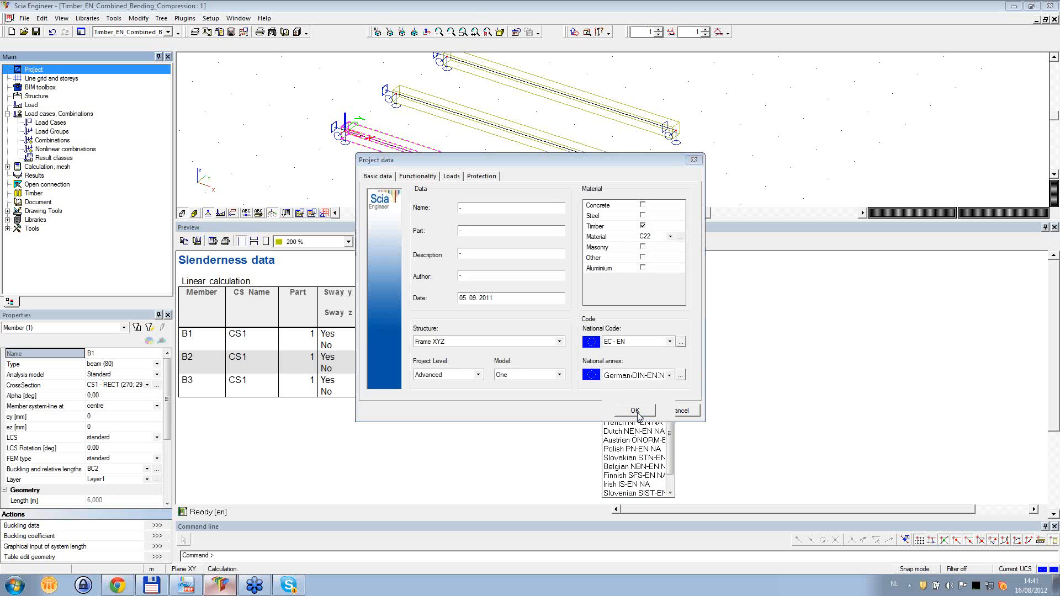
pyautogui.click(639, 414)
pyautogui.click(576, 330)
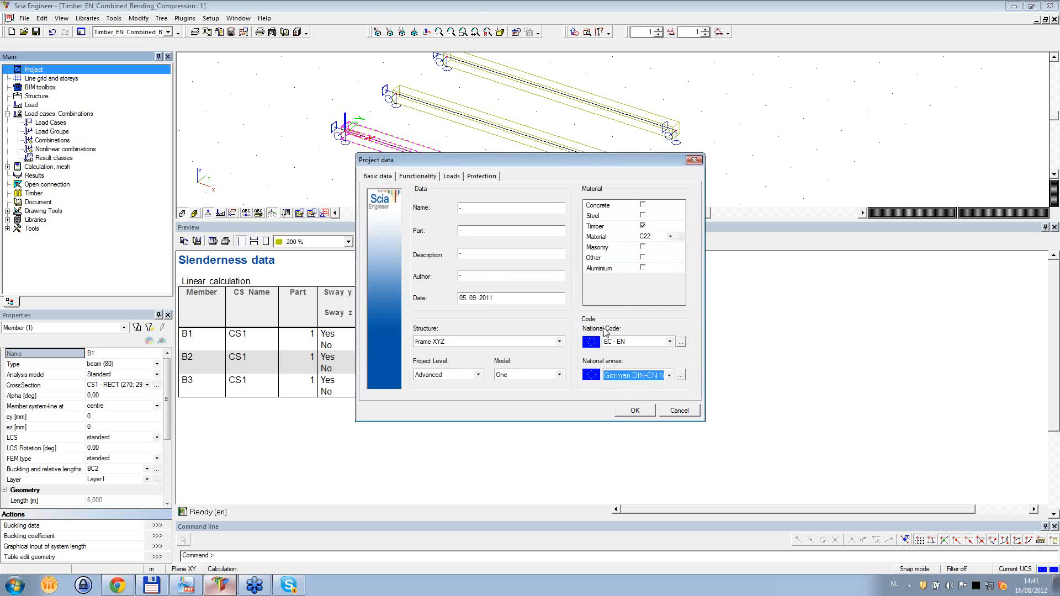
# - Examine the EN 1995-1-1 timber parameters of the German DIN-EN NA annex, including partial safety factors and modification factor kcr
pyautogui.click(682, 377)
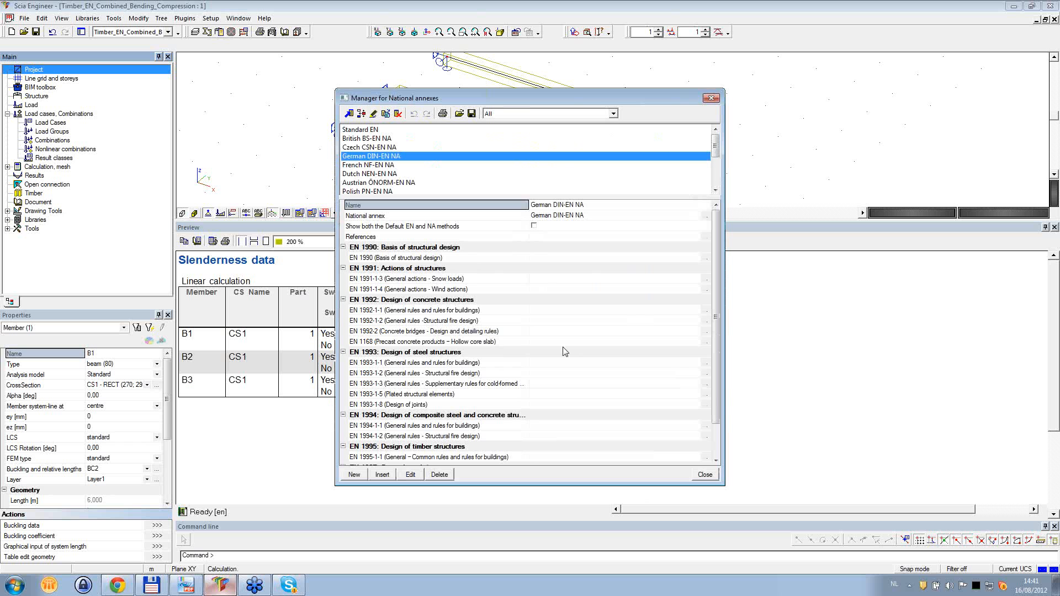
pyautogui.click(706, 458)
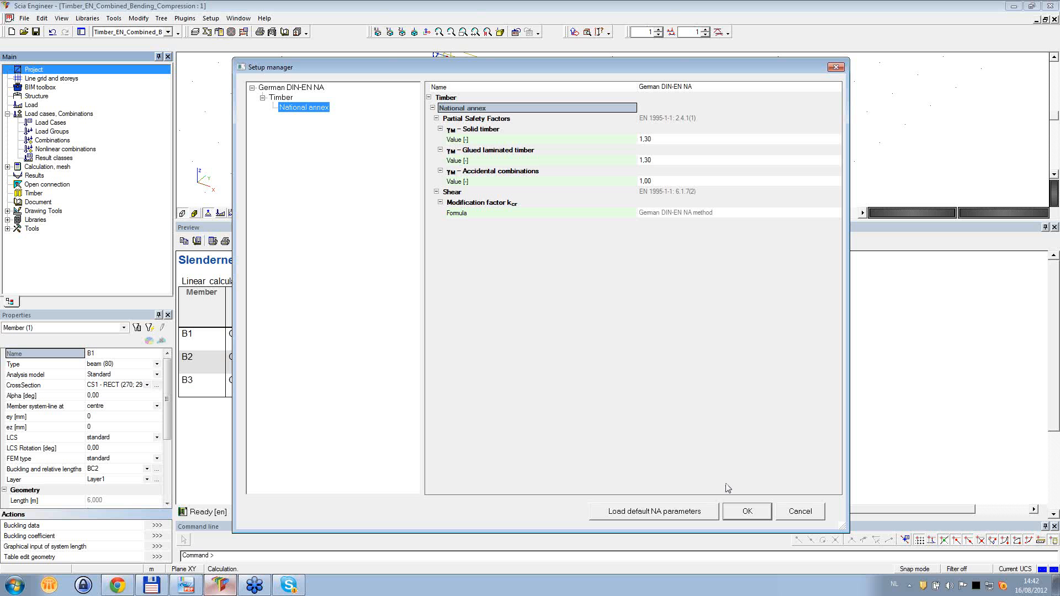
pyautogui.click(747, 511)
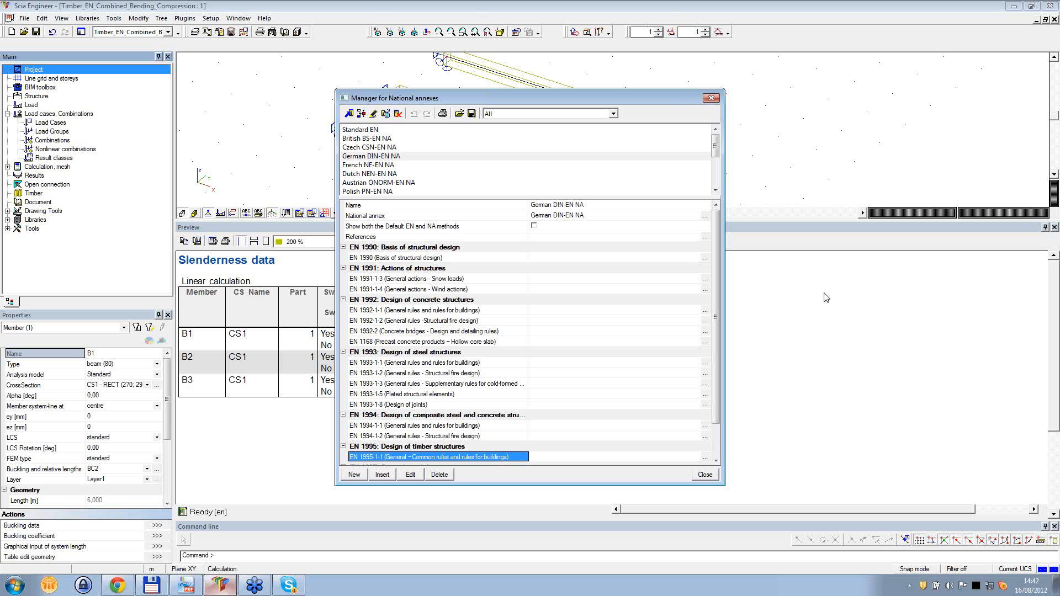
pyautogui.click(918, 320)
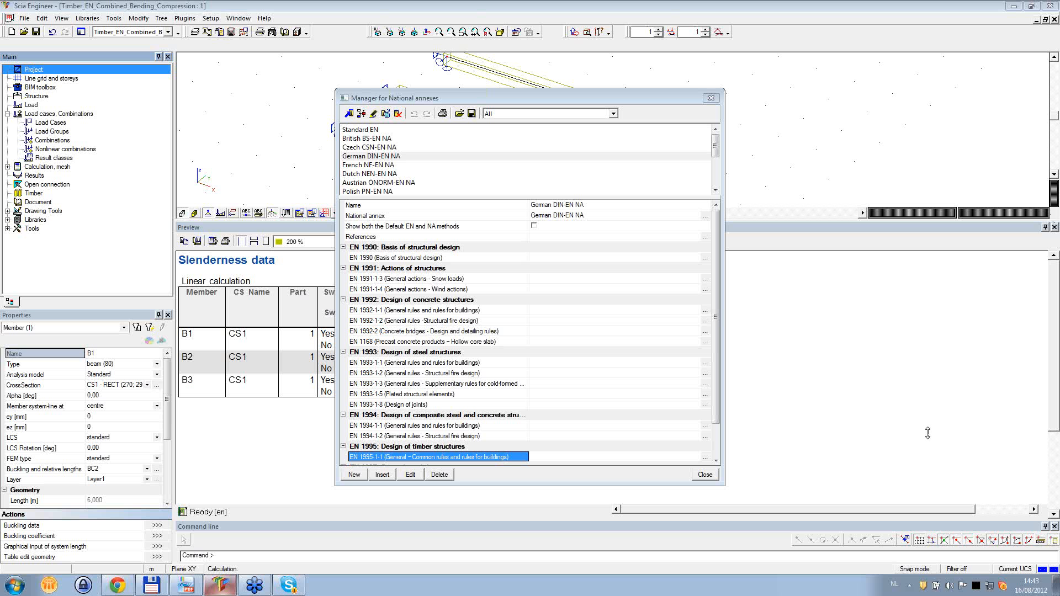
pyautogui.click(705, 476)
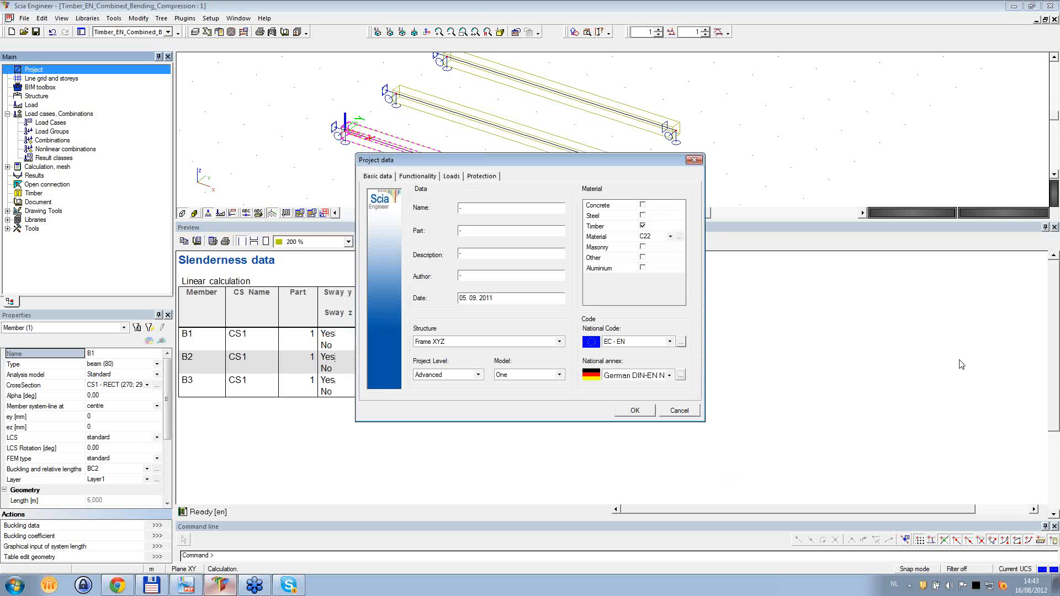